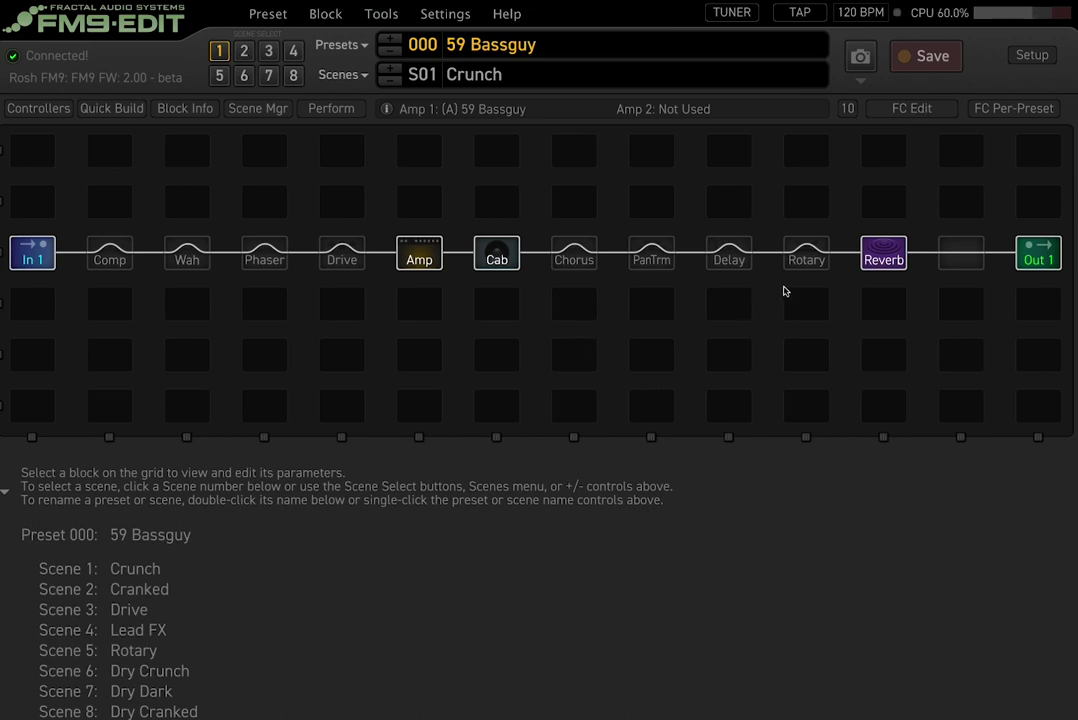
- Examine the amp and cab blocks and the list of scenes in the 59 Bassguy preset
{"action": "left_click", "coordinate": [419, 258]}
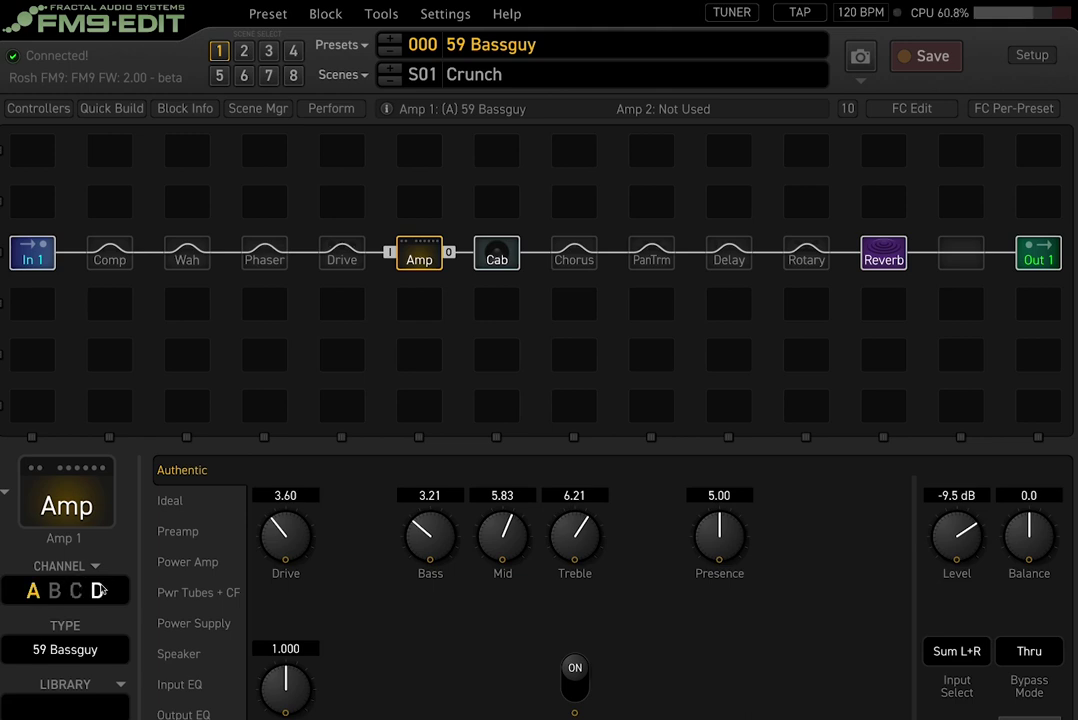
{"action": "left_click", "coordinate": [505, 258]}
{"action": "left_click", "coordinate": [419, 262]}
{"action": "left_click_drag", "start_coordinate": [419, 262], "coordinate": [444, 283]}
{"action": "left_click", "coordinate": [335, 75]}
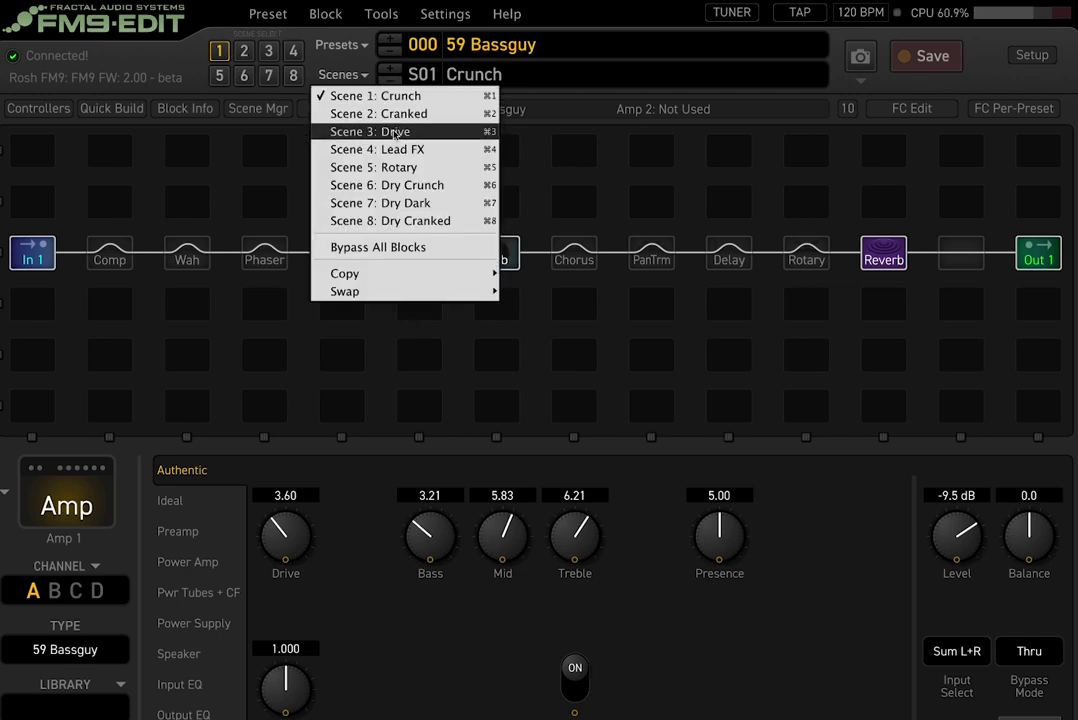
{"action": "left_click", "coordinate": [656, 404]}
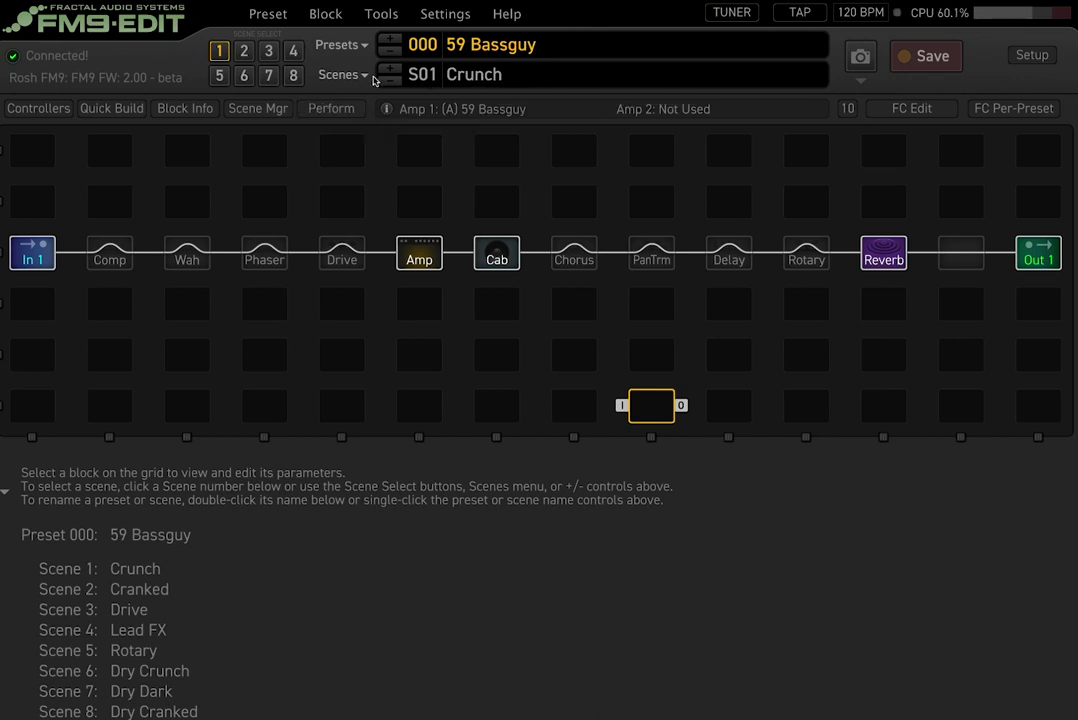
{"action": "left_click", "coordinate": [320, 73]}
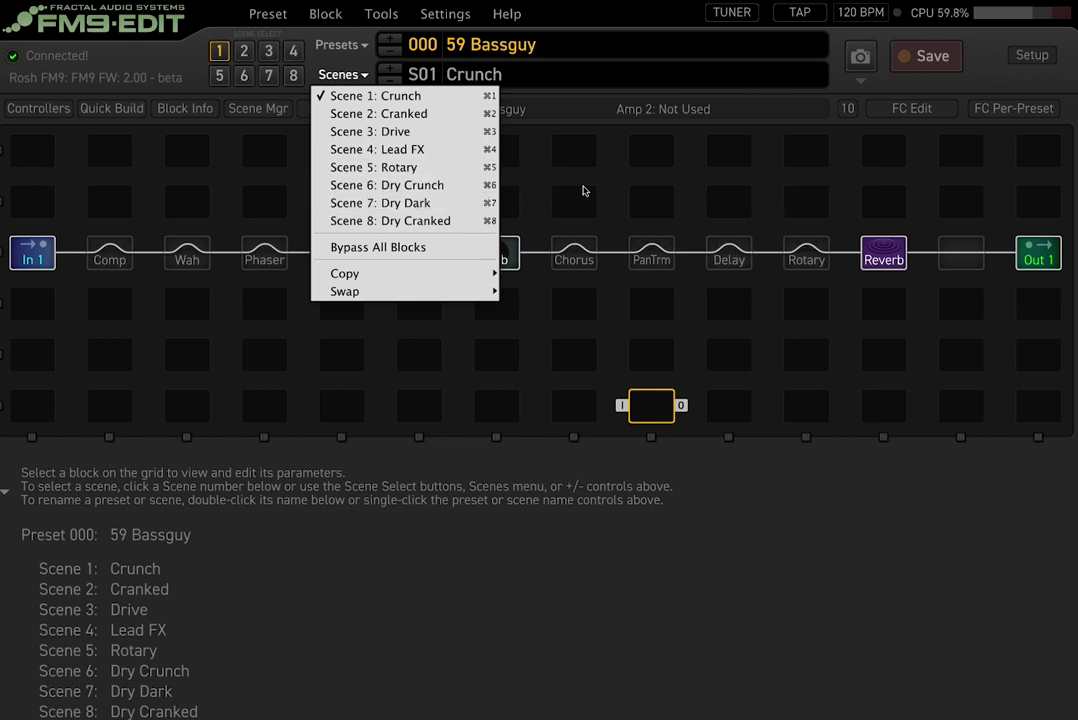
{"action": "left_click", "coordinate": [553, 352]}
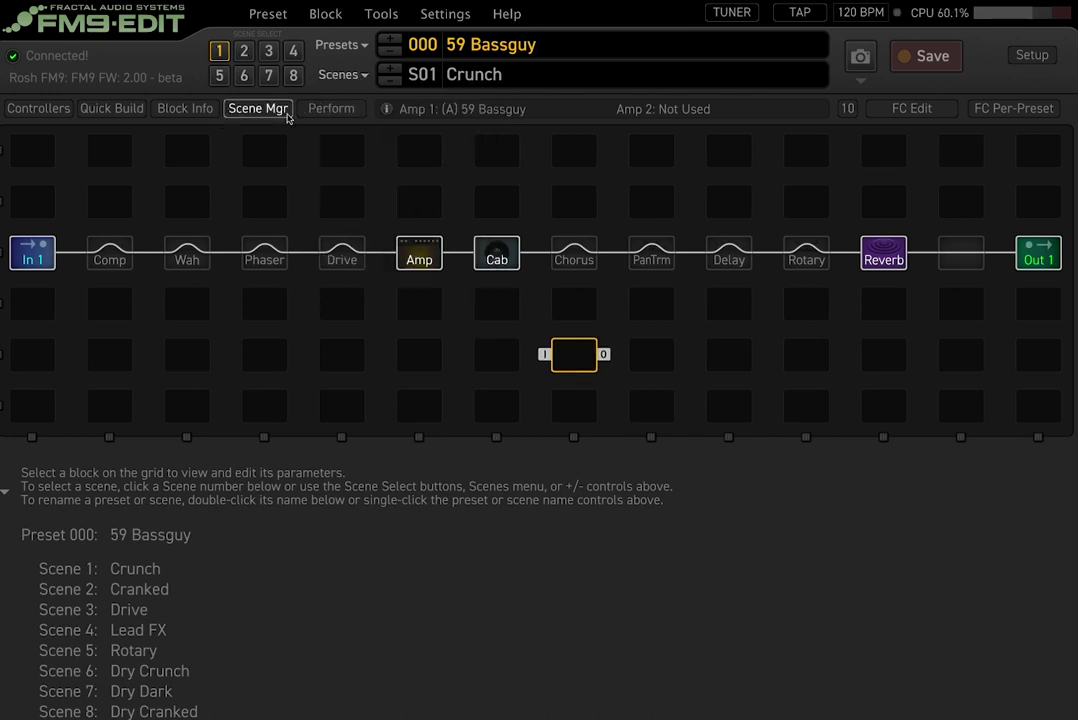
- Open the foot controller editor and select layout 8, EMPTY
{"action": "left_click", "coordinate": [938, 106]}
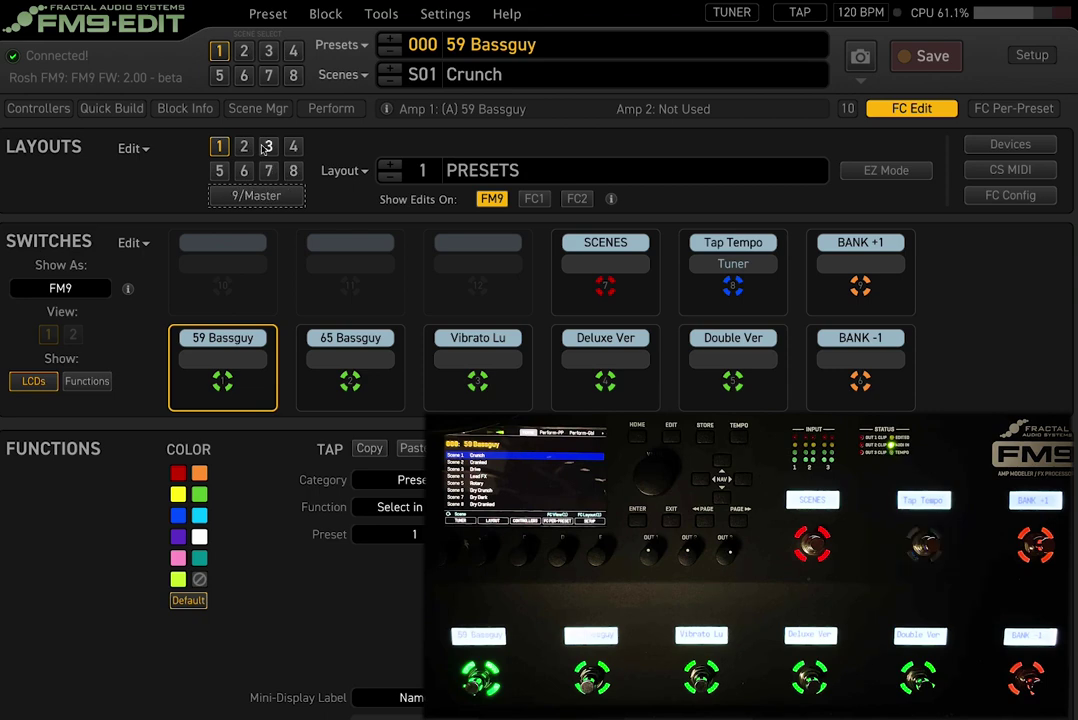
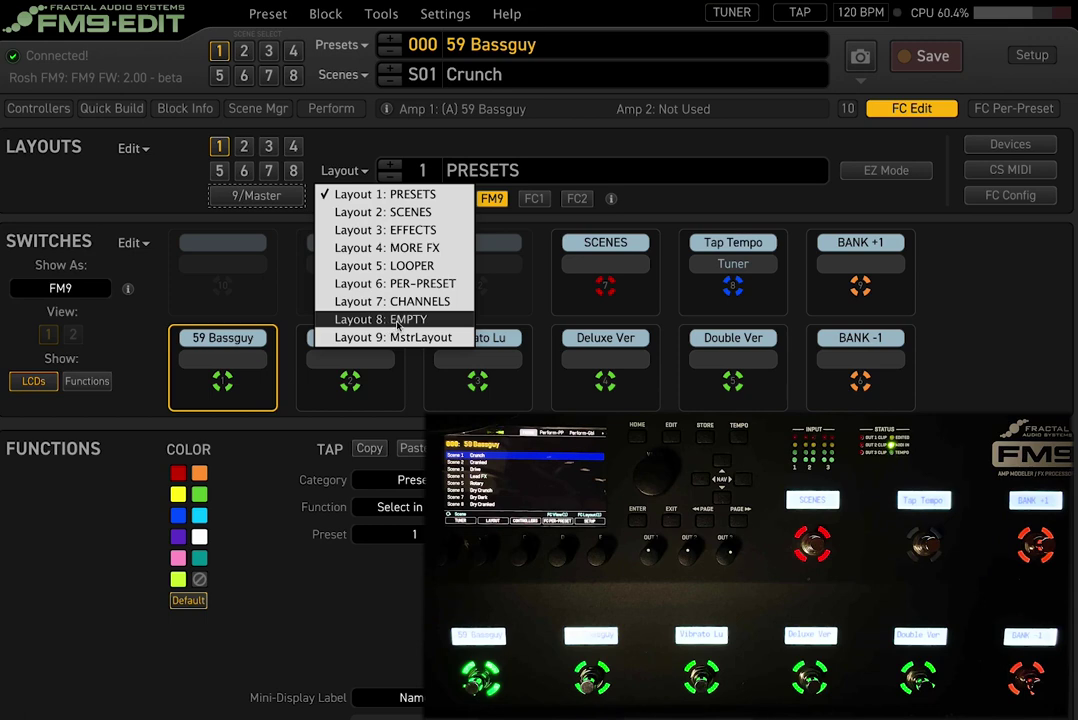
{"action": "left_click", "coordinate": [316, 112]}
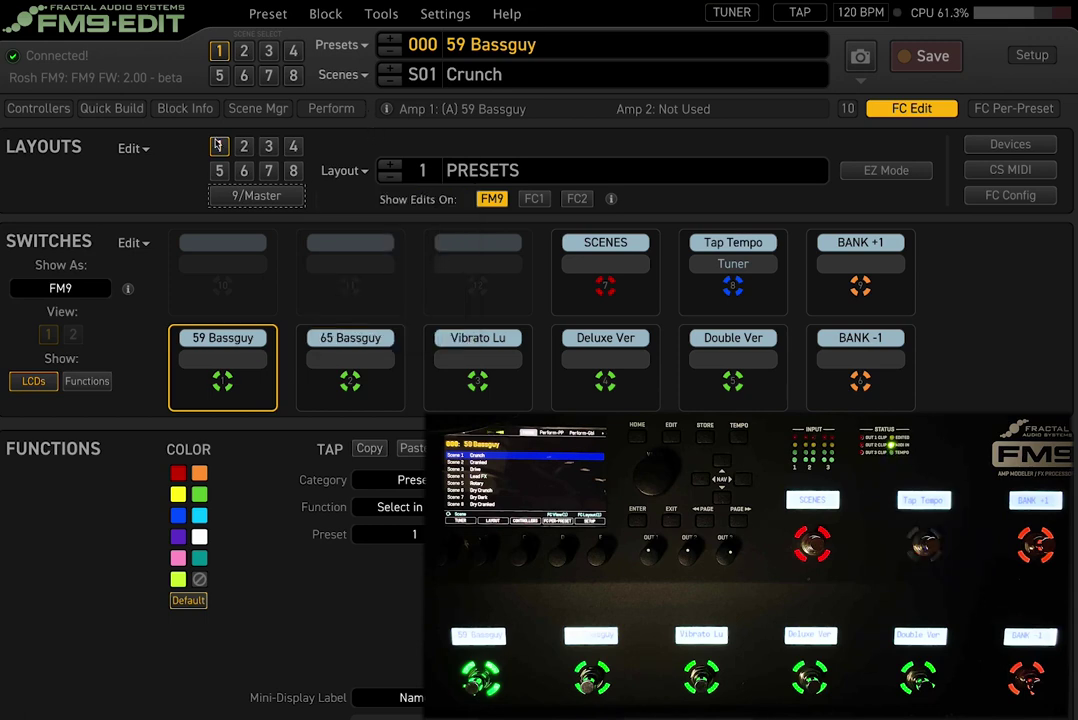
{"action": "left_click", "coordinate": [133, 149]}
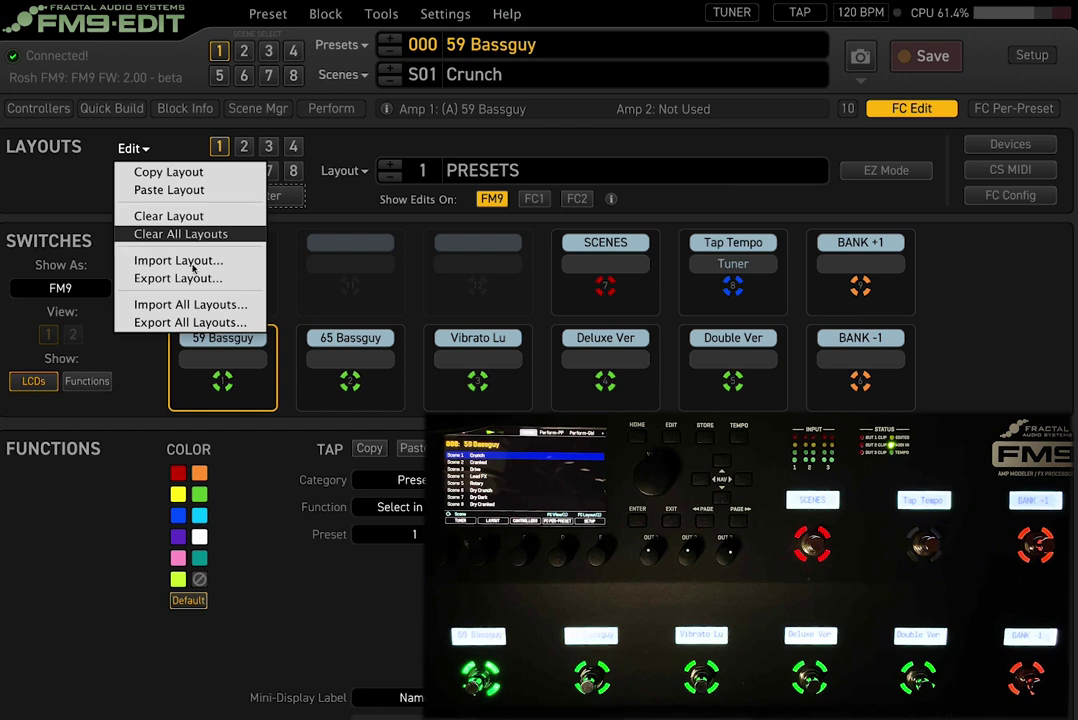
{"action": "left_click", "coordinate": [148, 127]}
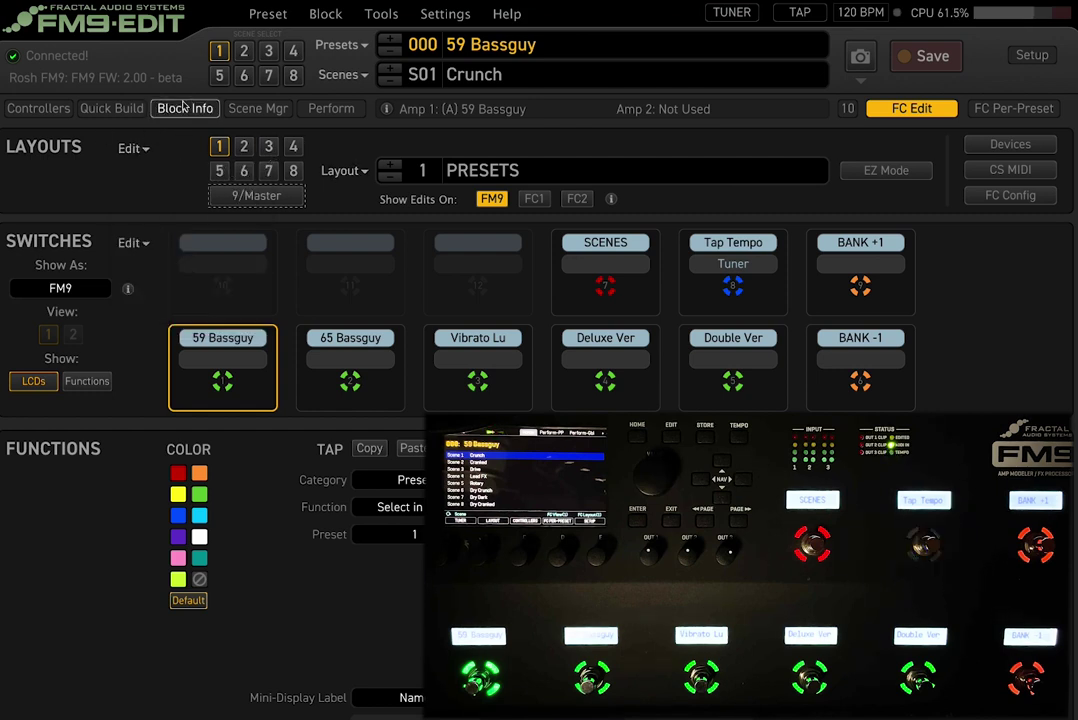
{"action": "left_click", "coordinate": [293, 171]}
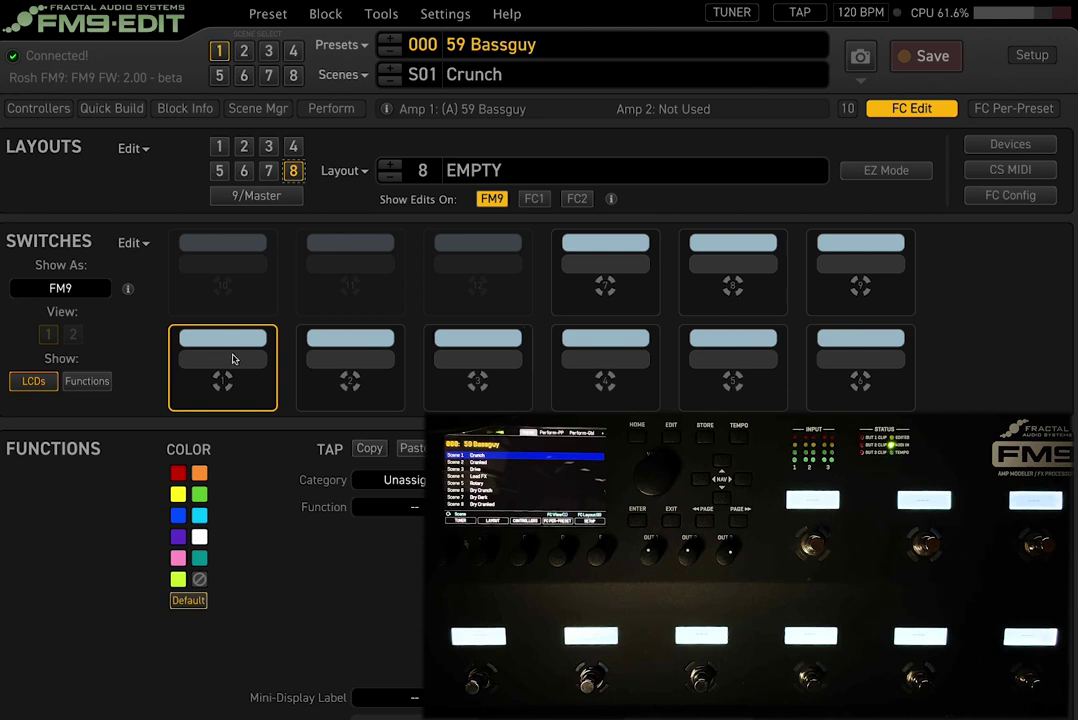
- Inspect the unassigned footswitches of layout 8 across both rows
{"action": "left_click", "coordinate": [320, 354]}
{"action": "left_click", "coordinate": [630, 353]}
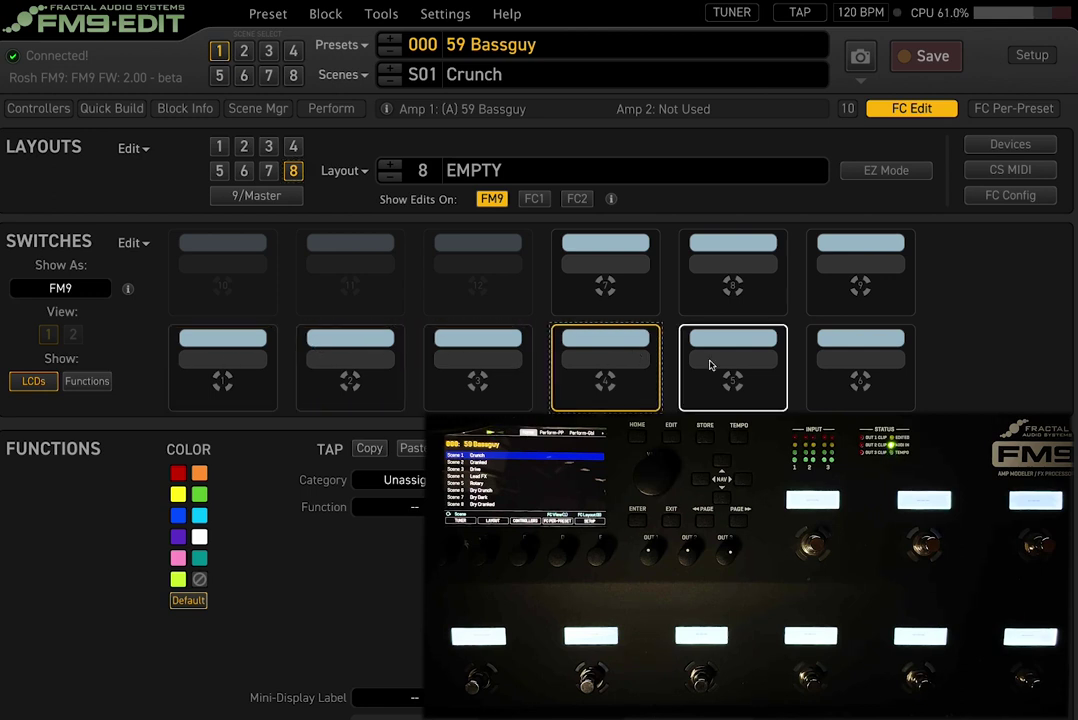
{"action": "left_click", "coordinate": [861, 365]}
{"action": "left_click", "coordinate": [823, 294]}
{"action": "left_click", "coordinate": [733, 285]}
{"action": "left_click", "coordinate": [616, 282]}
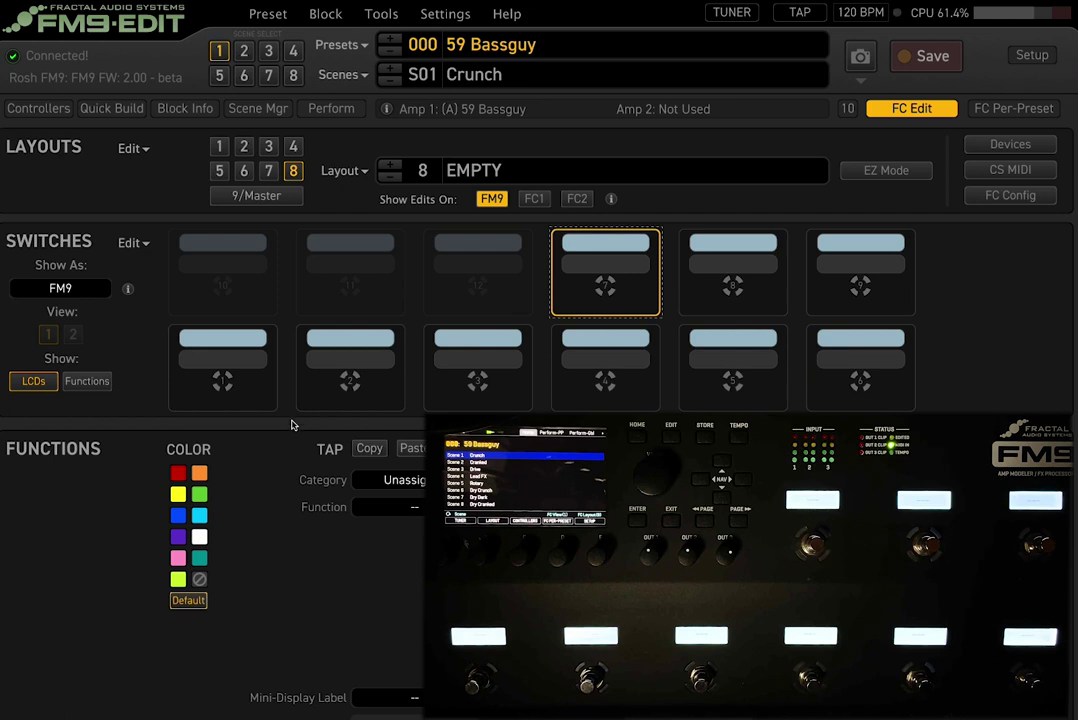
{"action": "left_click", "coordinate": [219, 147]}
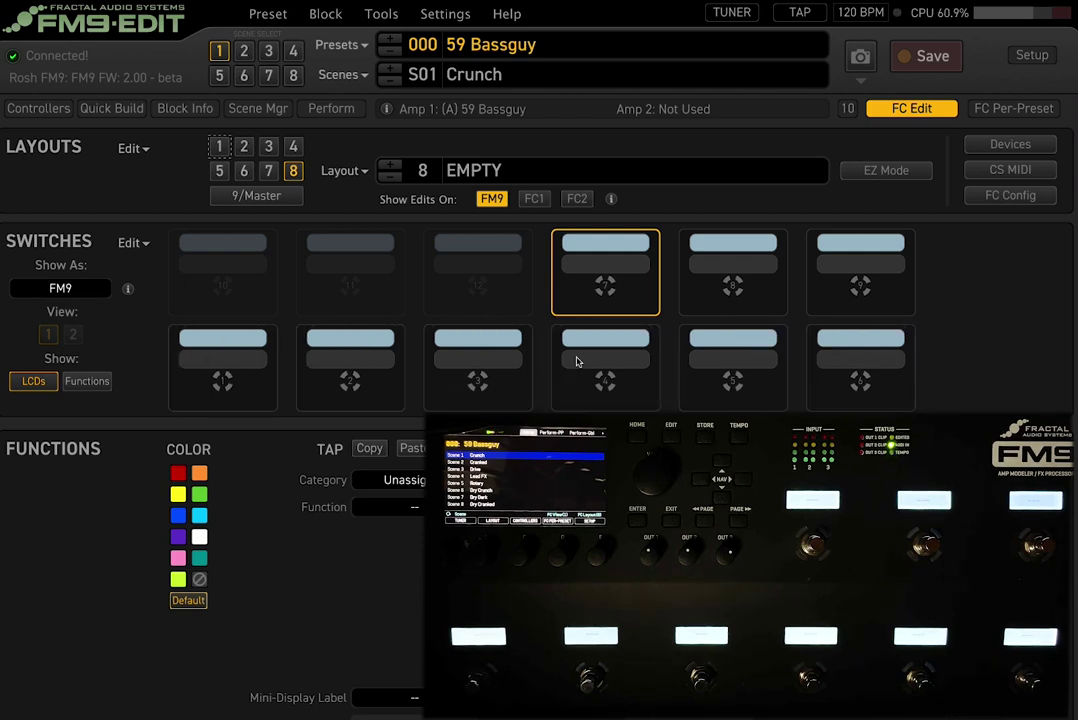
- Rename layout 8 as the owner's first name followed by "Custom Layout"
{"action": "left_click", "coordinate": [577, 168]}
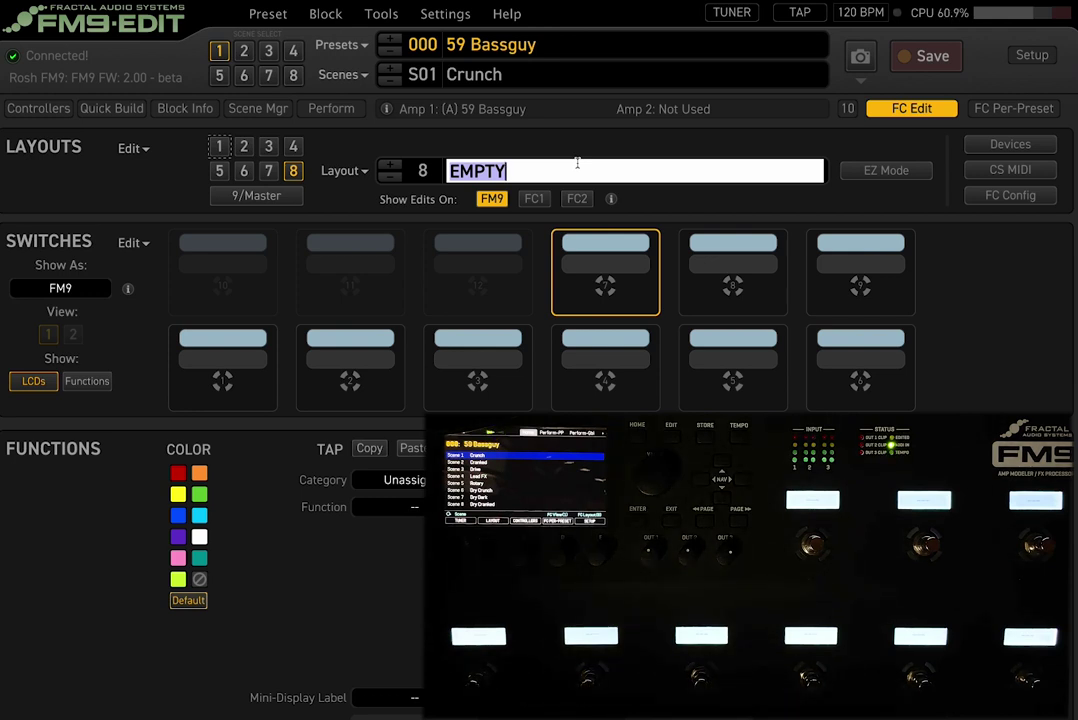
{"action": "type", "text": "Rosh Custom La"}
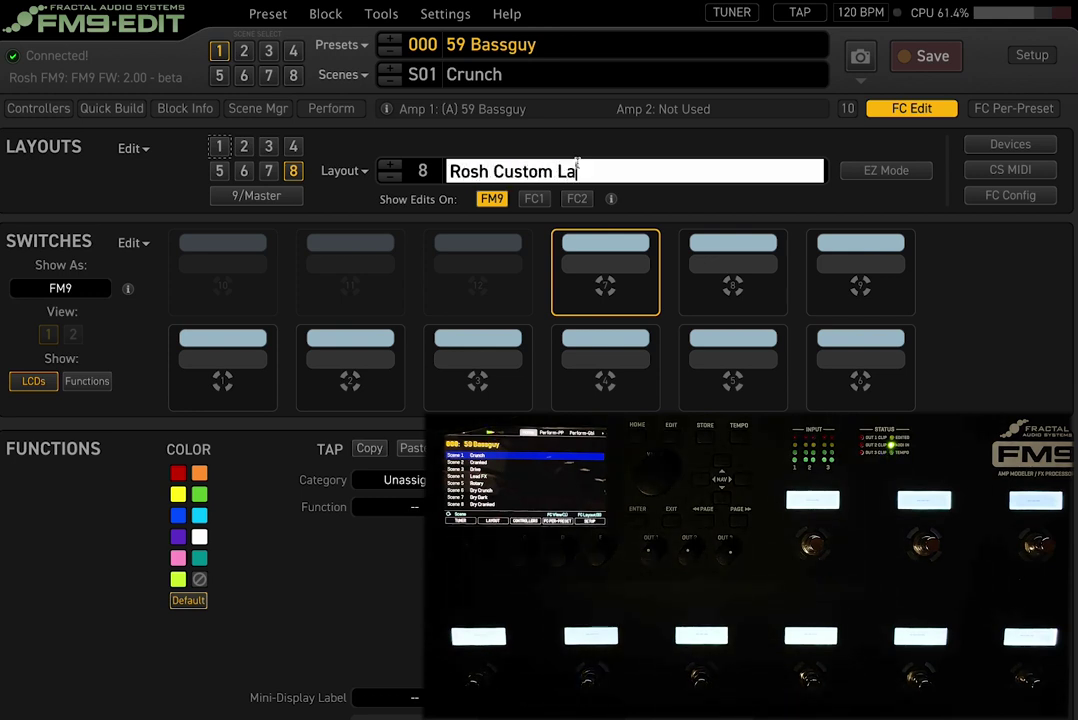
{"action": "type", "text": "yout"}
{"action": "key", "text": "Return"}
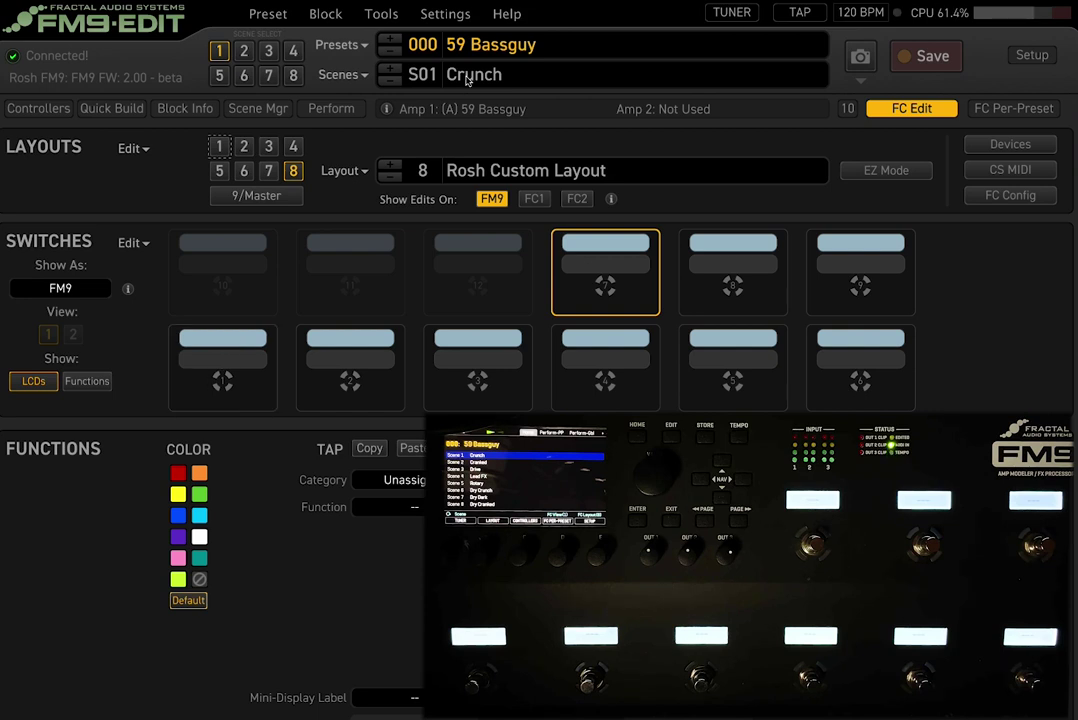
- Review the preset's scene list and the first four footswitches of the custom layout
{"action": "left_click", "coordinate": [341, 75]}
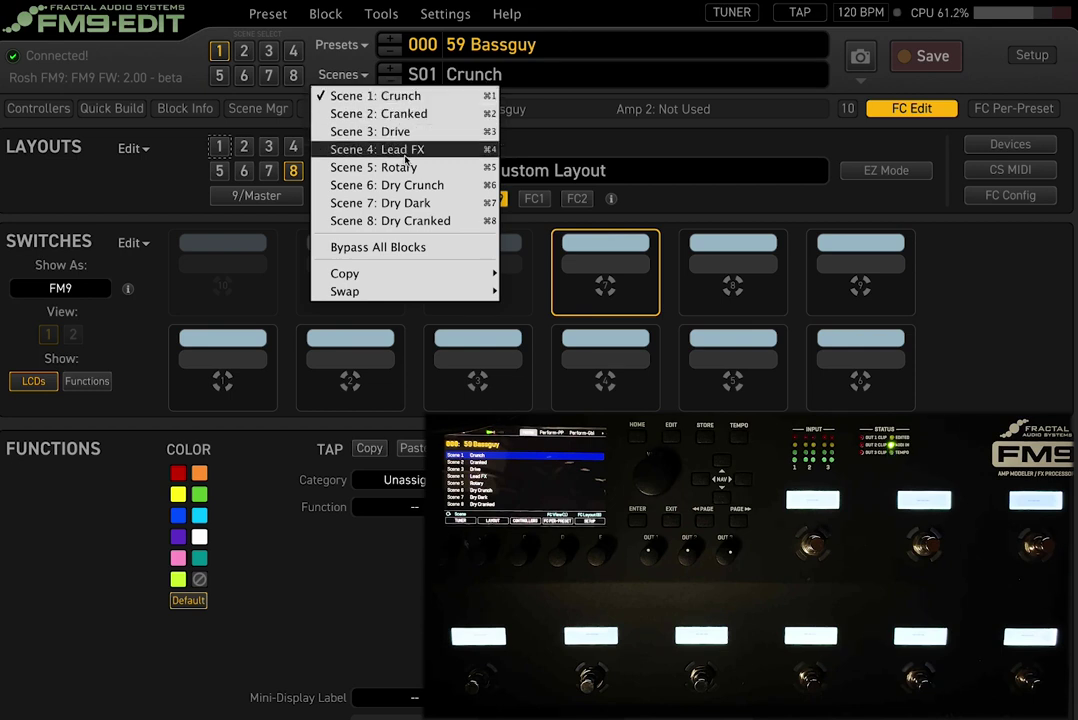
{"action": "left_click", "coordinate": [198, 382]}
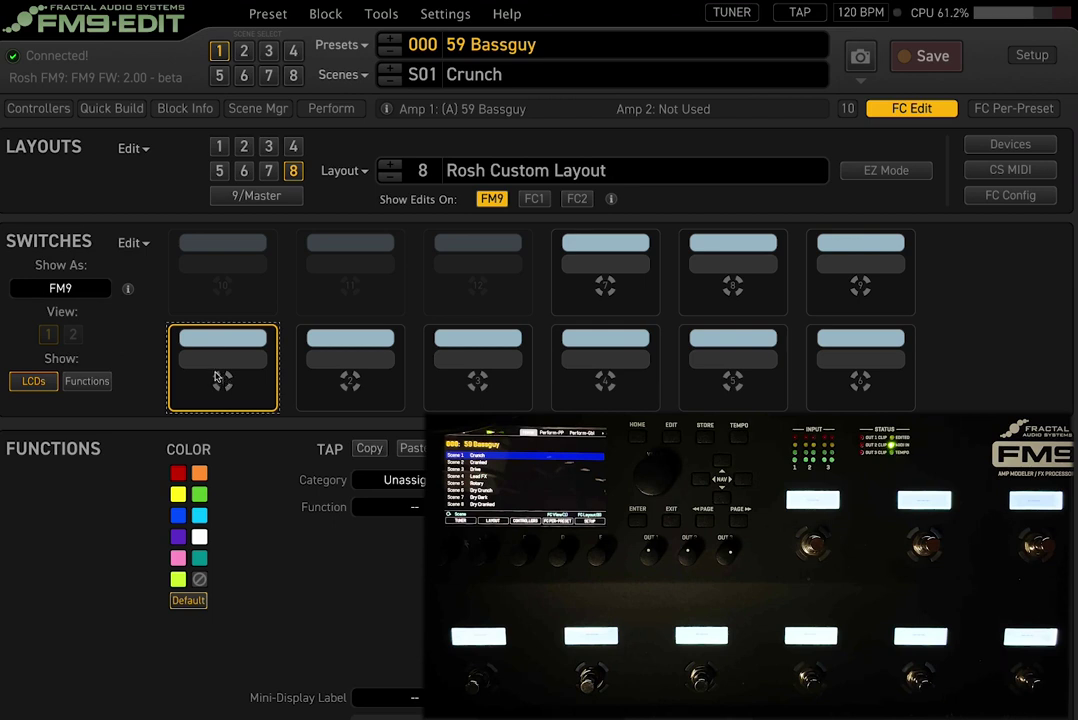
{"action": "left_click", "coordinate": [352, 373]}
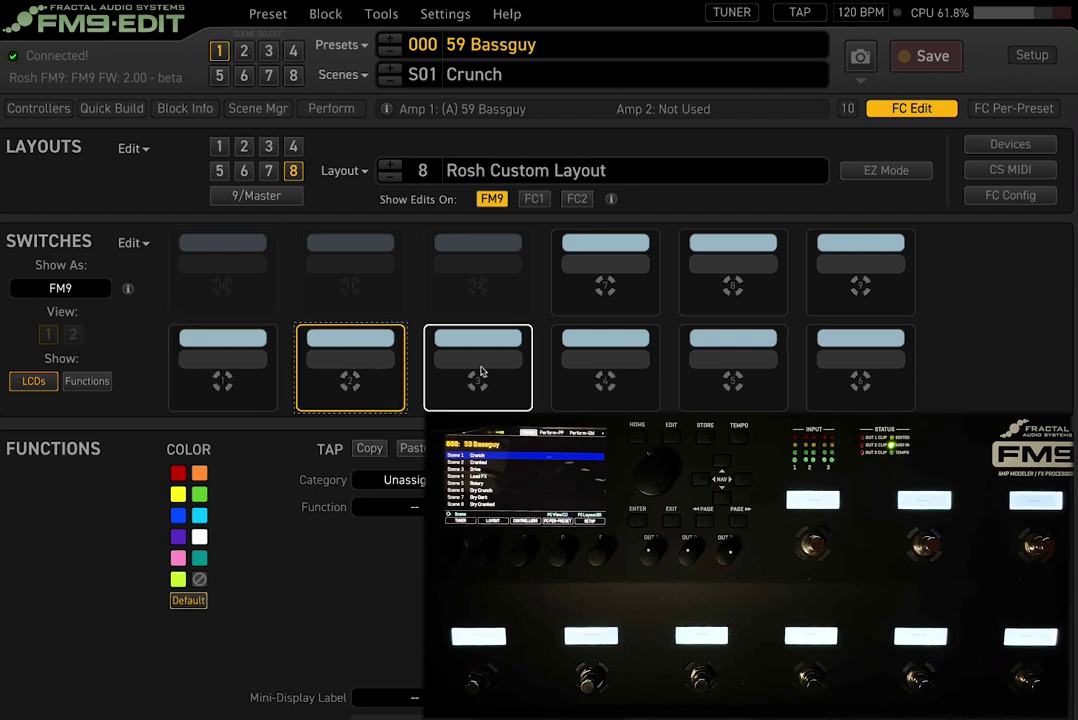
{"action": "left_click", "coordinate": [480, 373]}
{"action": "left_click", "coordinate": [595, 373]}
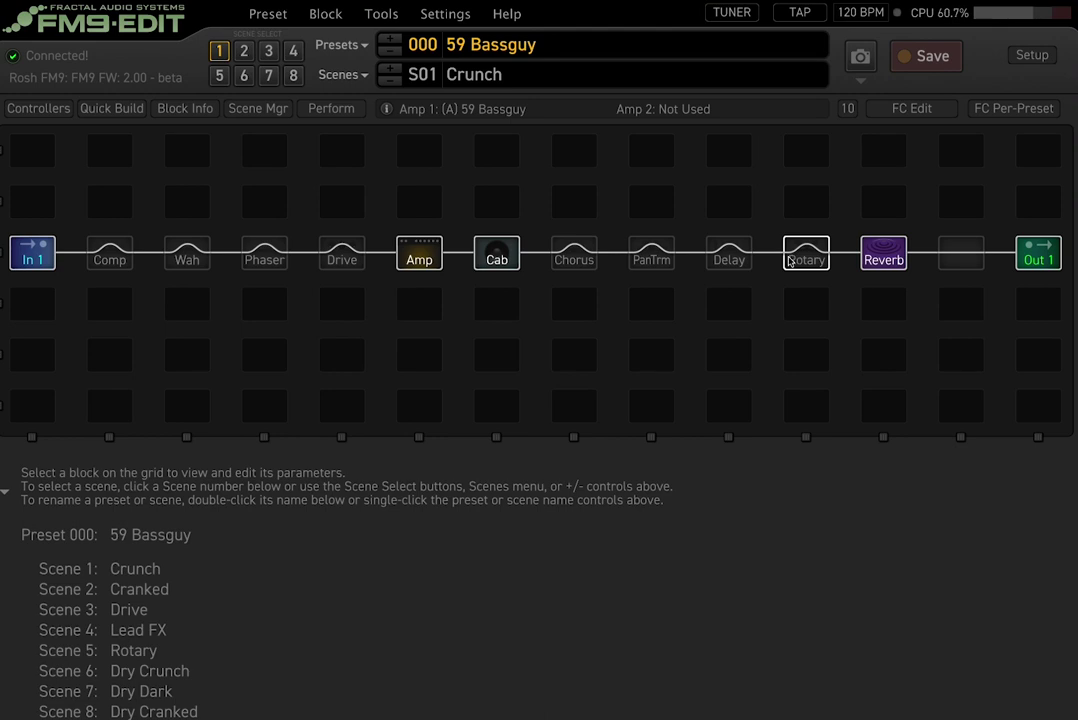
- In the foot controller editor, assign footswitch 1's tap action to the Scene category with the Select function for scene 1
{"action": "left_click", "coordinate": [911, 108]}
{"action": "left_click", "coordinate": [197, 393]}
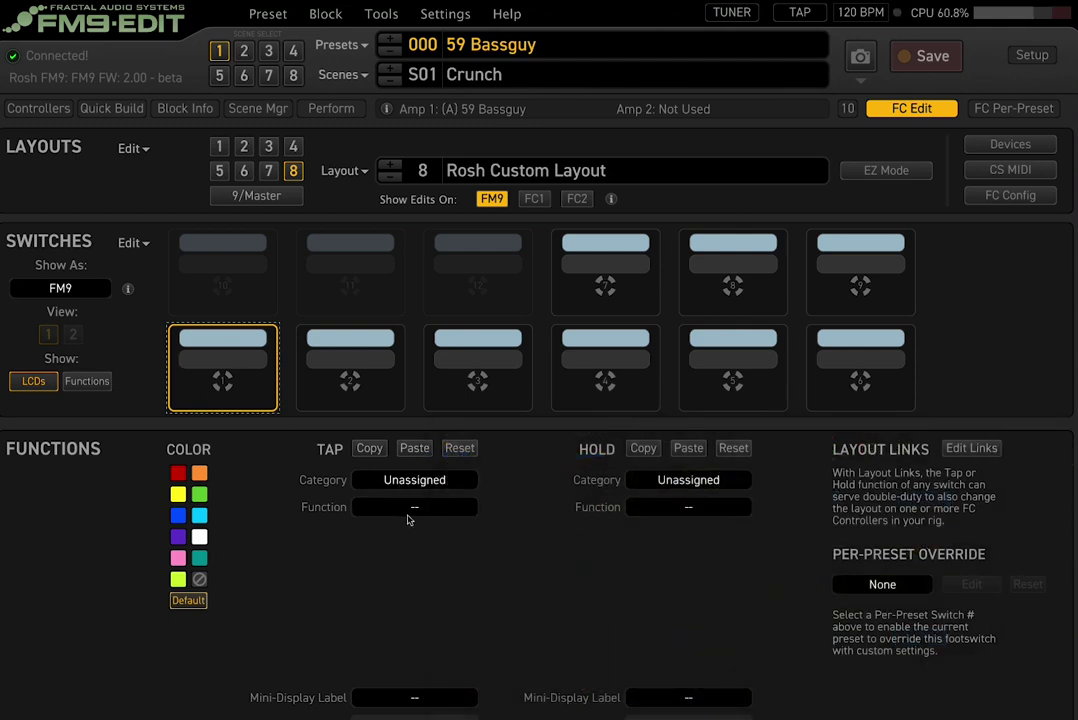
{"action": "left_click", "coordinate": [420, 481]}
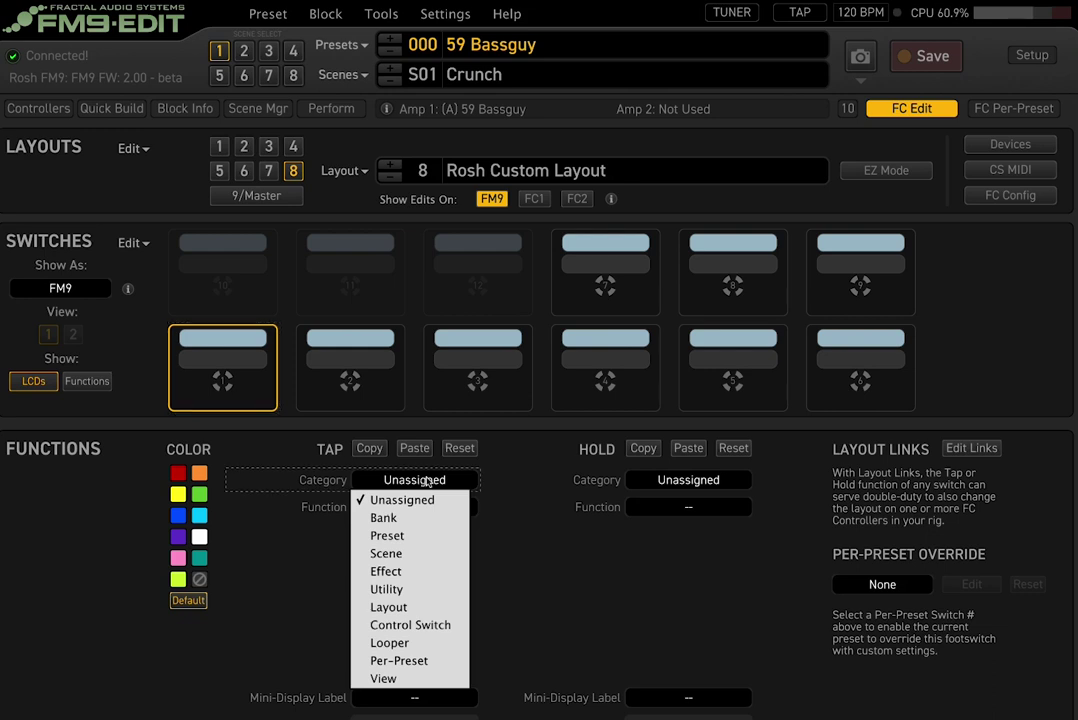
{"action": "left_click", "coordinate": [397, 556]}
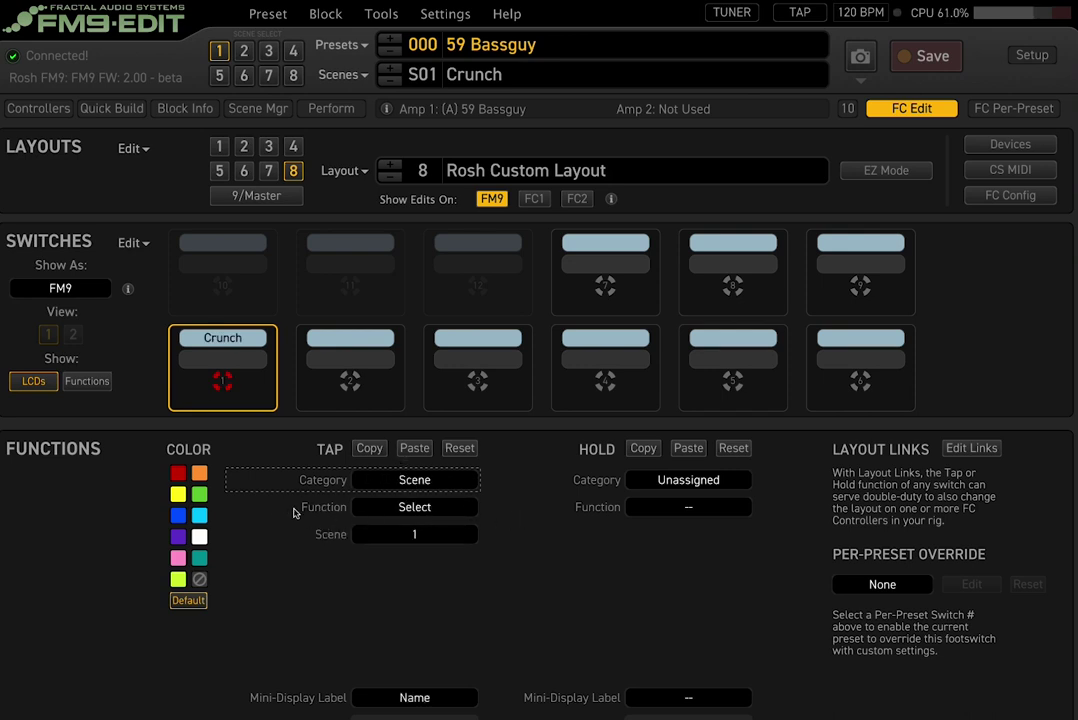
{"action": "left_click", "coordinate": [414, 508]}
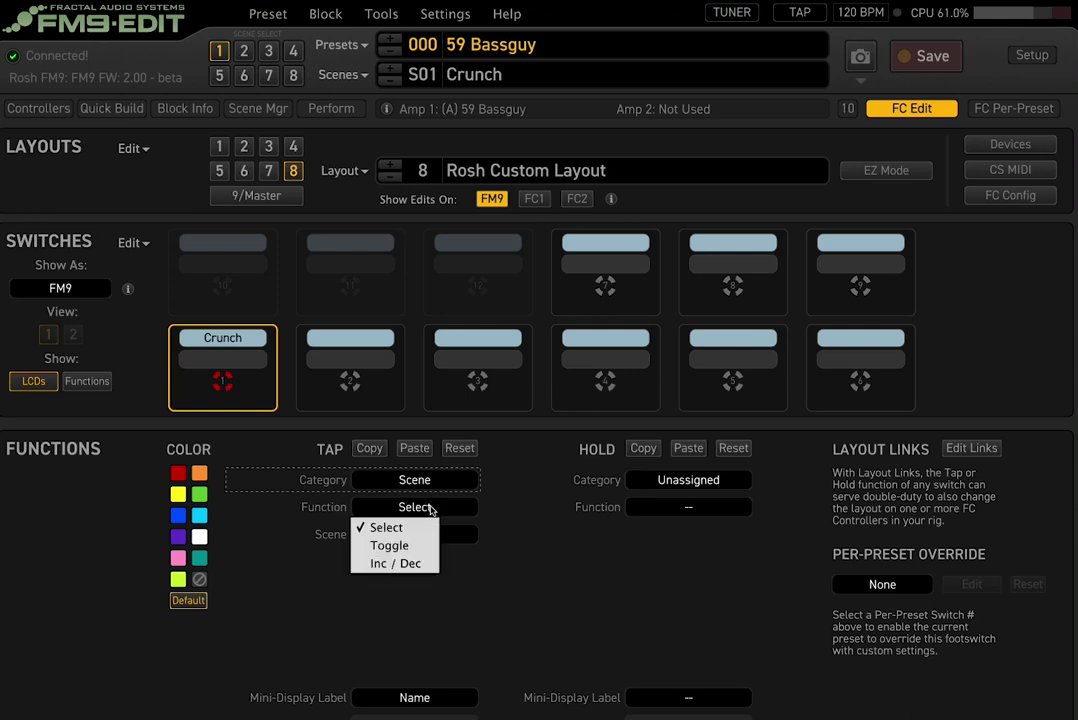
{"action": "left_click", "coordinate": [305, 511]}
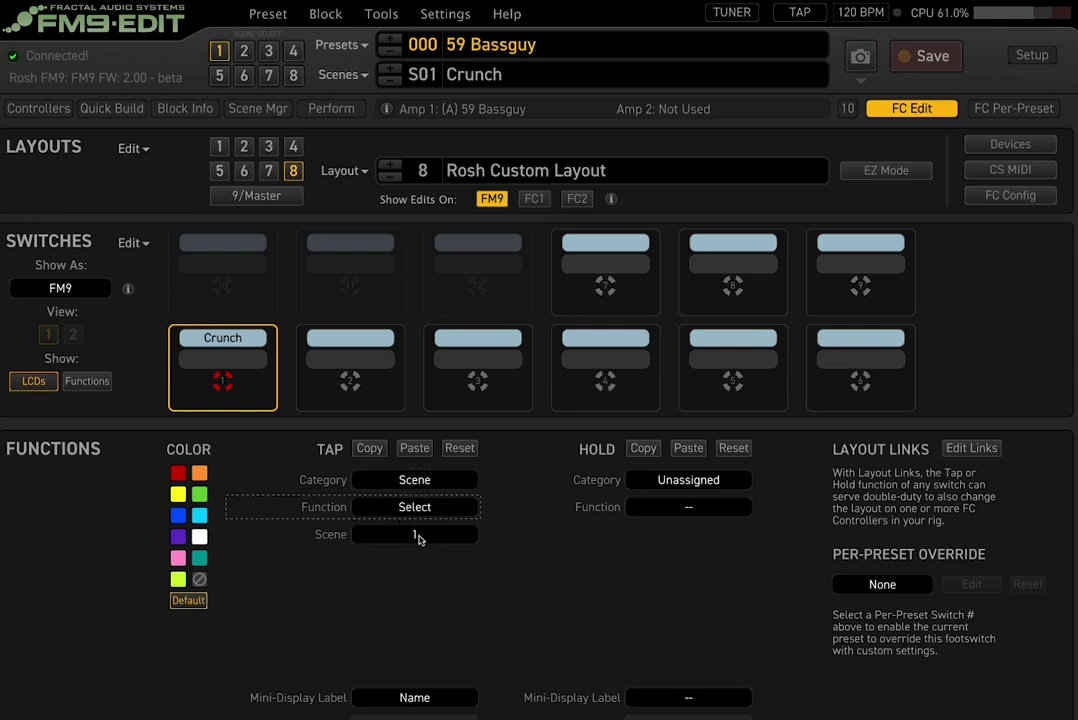
- Set footswitch 2's colour to red and compare it with footswitch 1
{"action": "left_click", "coordinate": [364, 378]}
{"action": "left_click", "coordinate": [340, 74]}
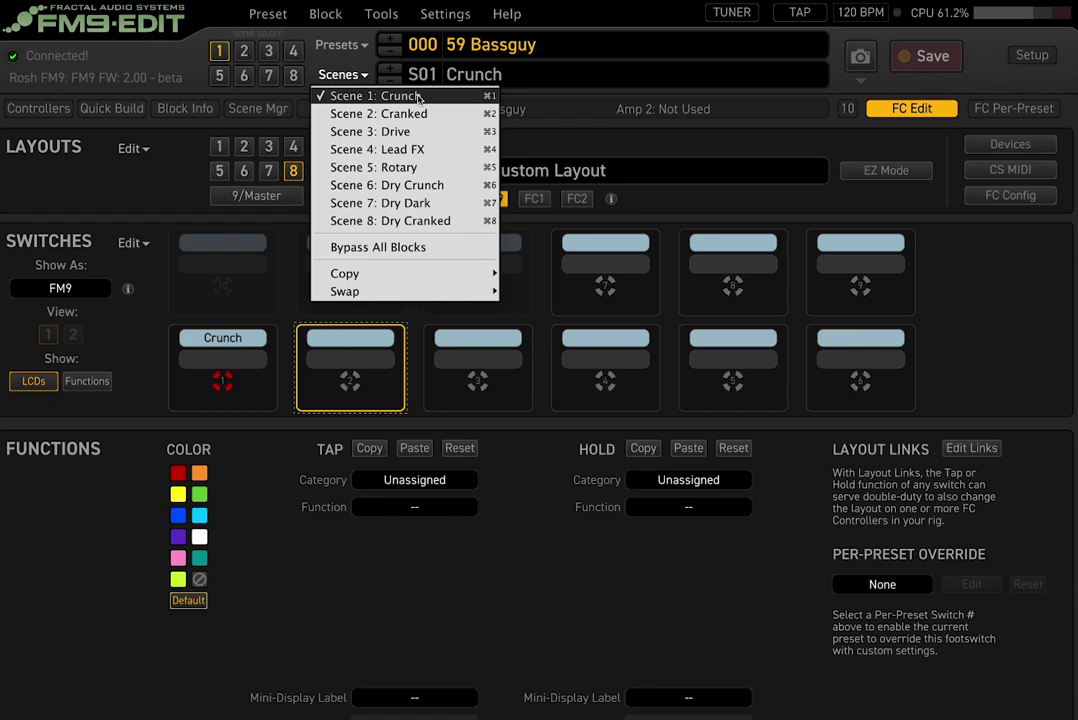
{"action": "left_click", "coordinate": [330, 361]}
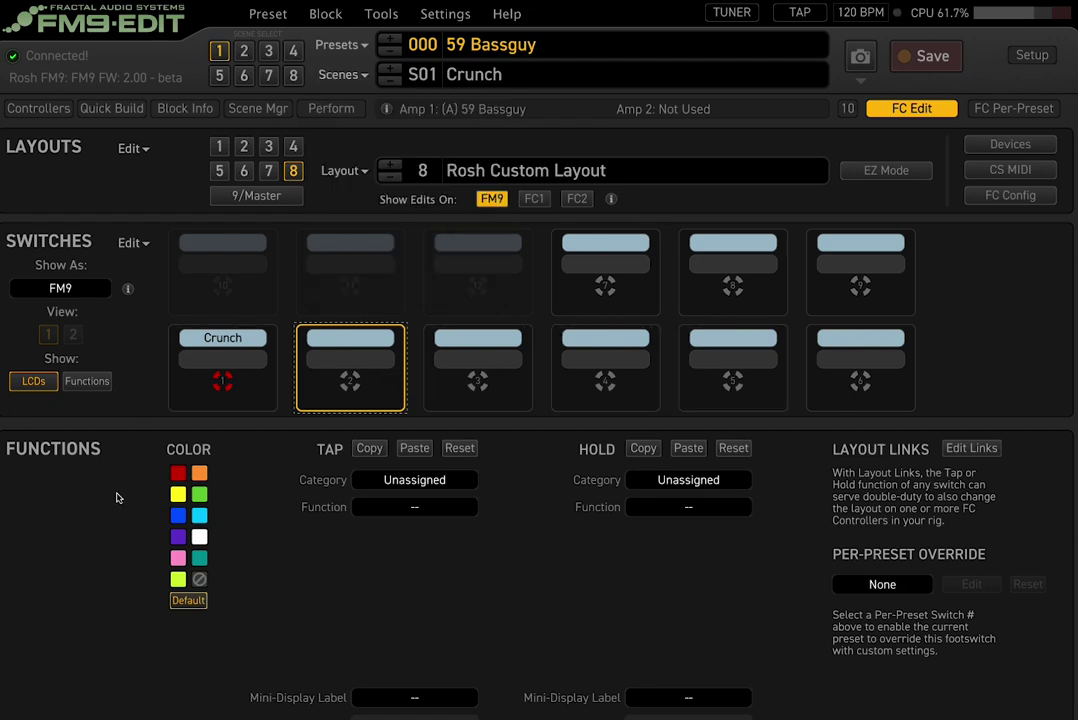
{"action": "left_click", "coordinate": [178, 473]}
{"action": "left_click", "coordinate": [224, 362]}
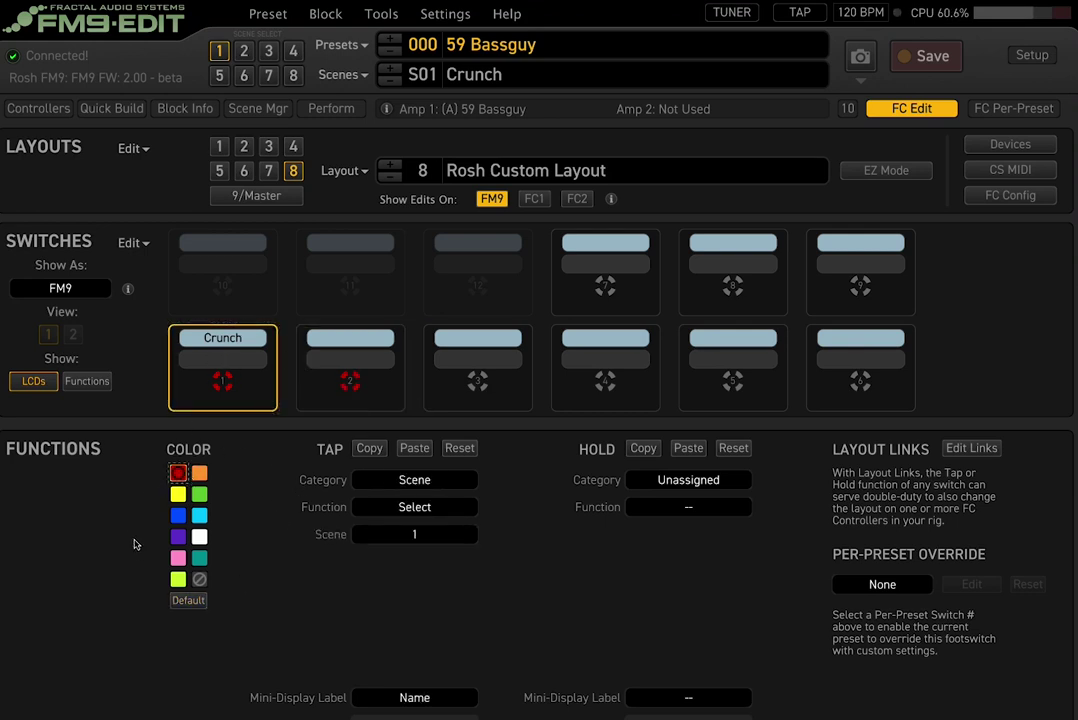
- Assign footswitch 2's tap action to the Scene category with the Select function for scene 2, Cranked
{"action": "left_click", "coordinate": [392, 385]}
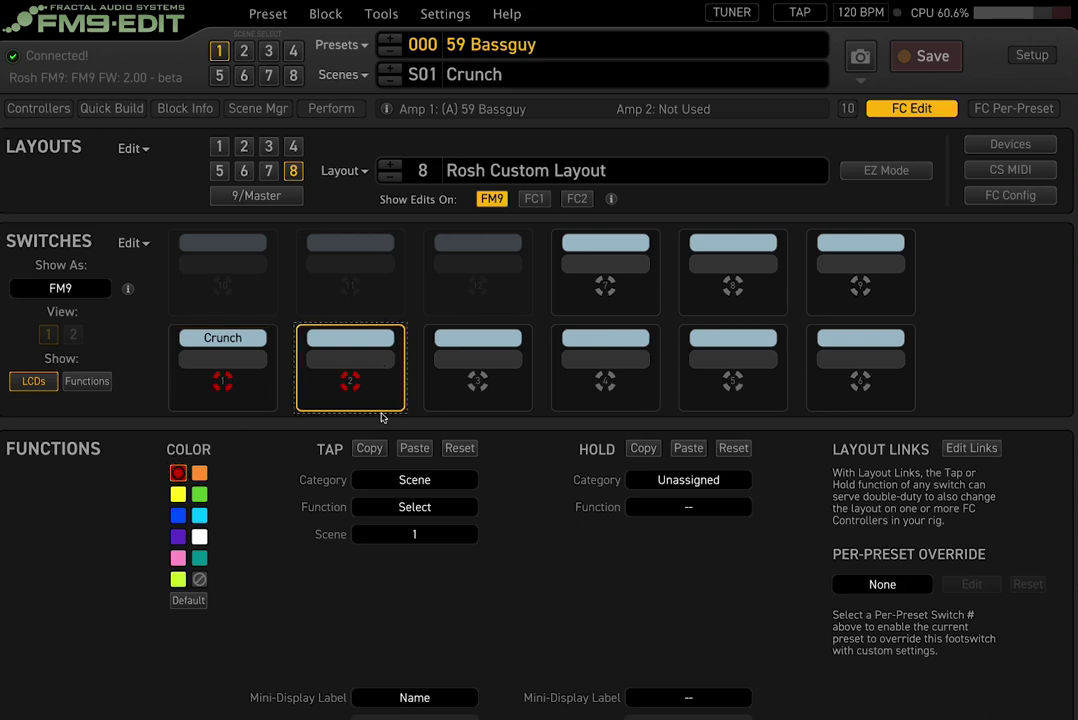
{"action": "left_click", "coordinate": [428, 481]}
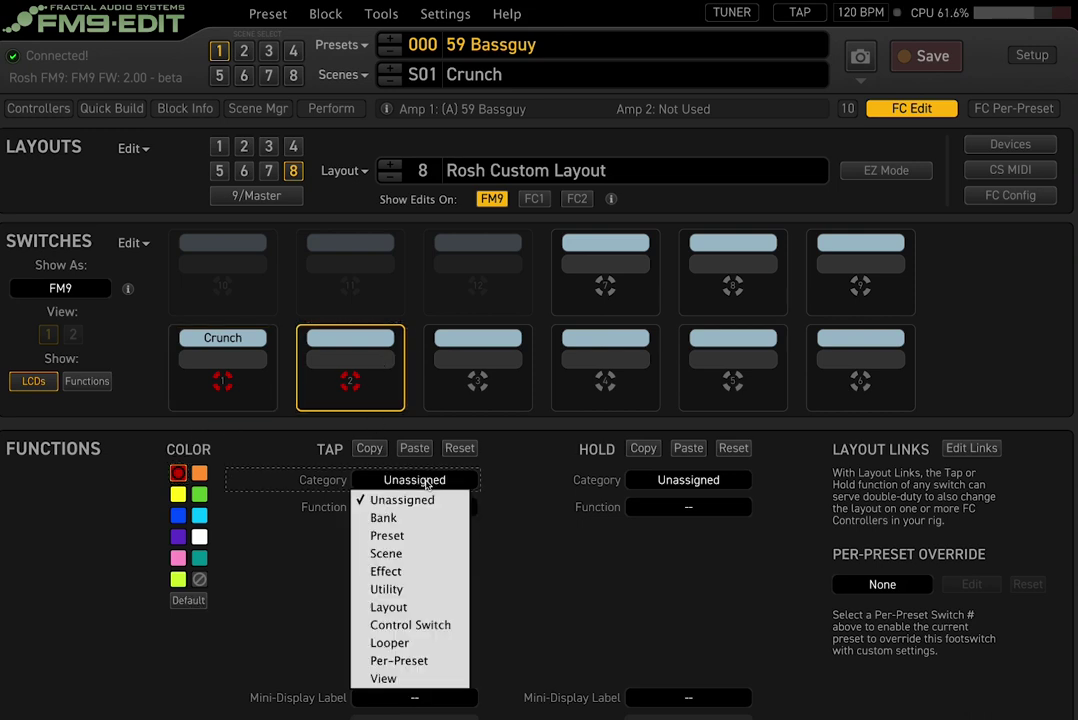
{"action": "left_click", "coordinate": [401, 554]}
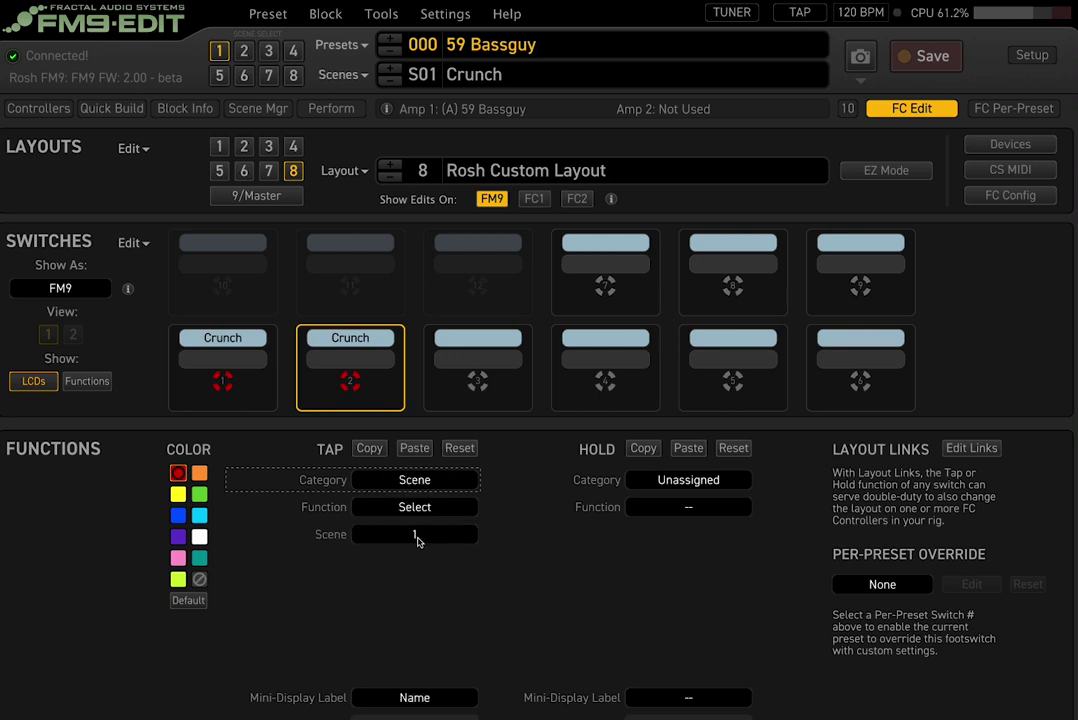
{"action": "left_click", "coordinate": [415, 538]}
{"action": "left_click", "coordinate": [405, 553]}
- Set footswitch 3 to red and assign its tap action to the Scene category with the Select function for scene 3, Drive
{"action": "left_click", "coordinate": [467, 356]}
{"action": "left_click", "coordinate": [179, 475]}
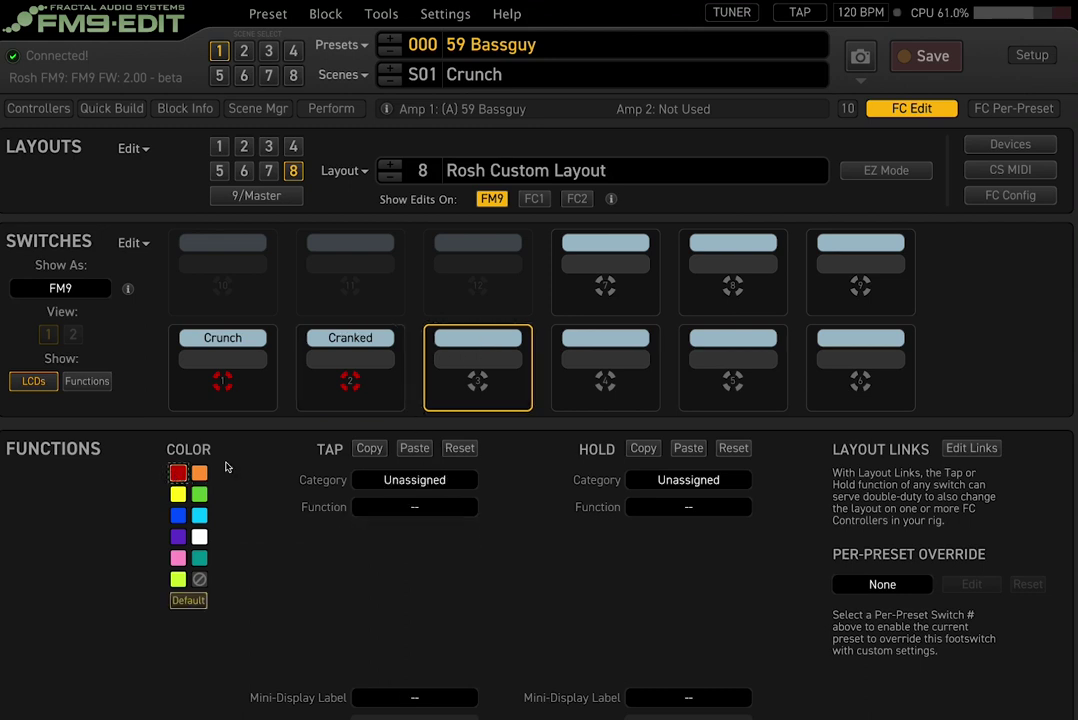
{"action": "left_click", "coordinate": [421, 481]}
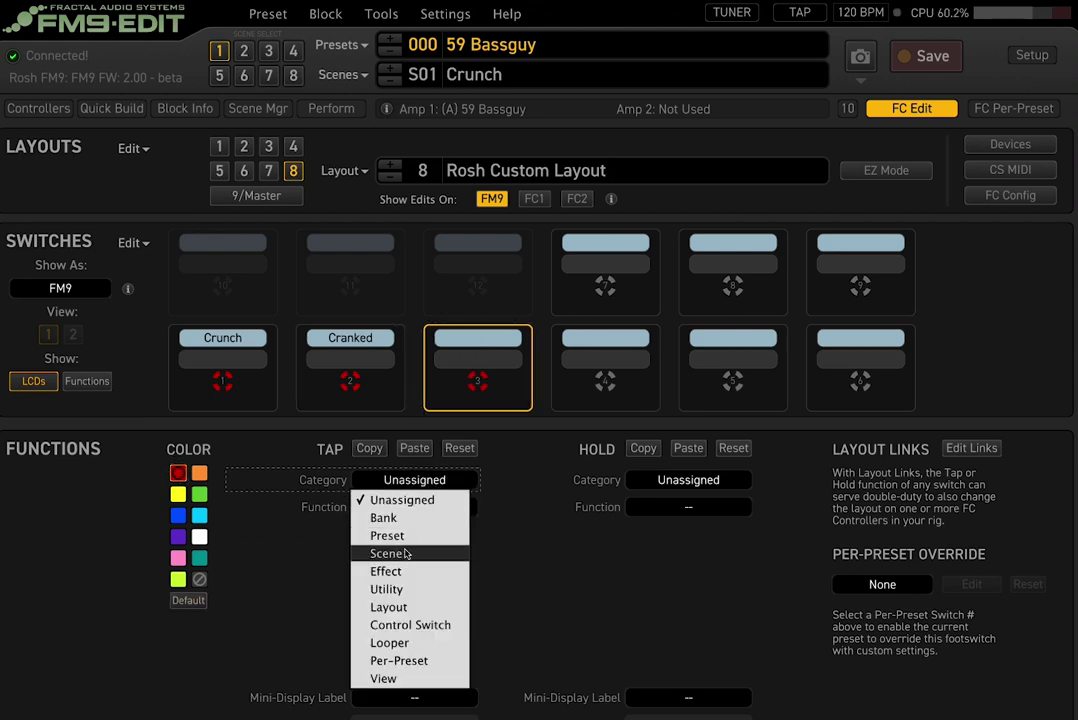
{"action": "left_click", "coordinate": [405, 554]}
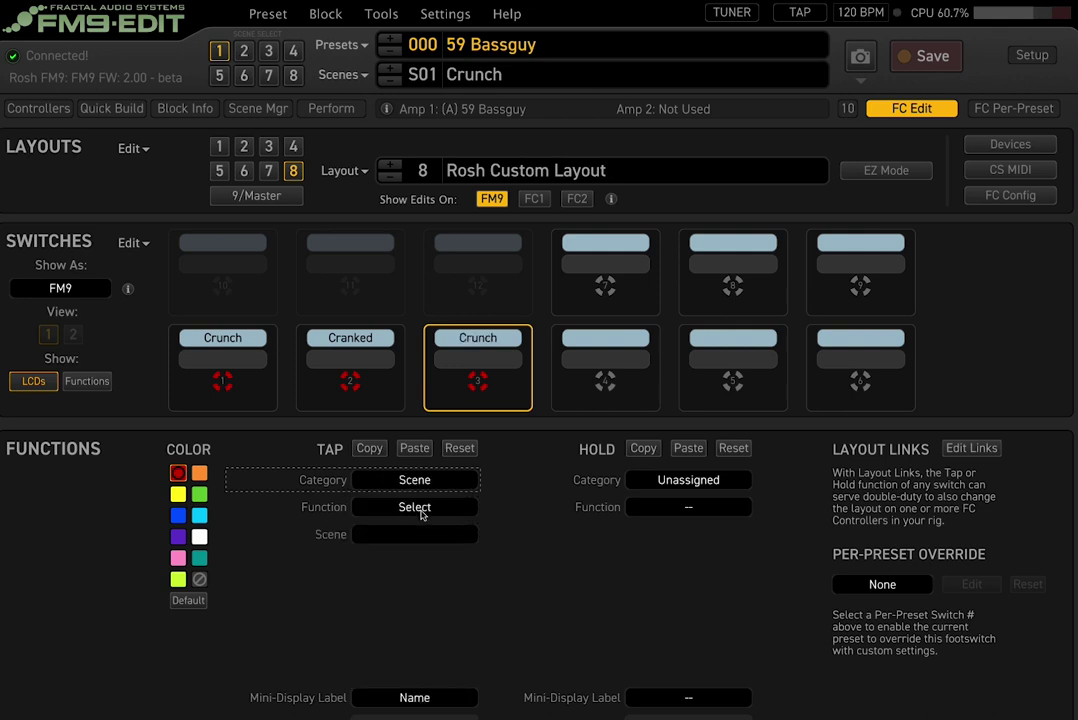
{"action": "left_click", "coordinate": [414, 534]}
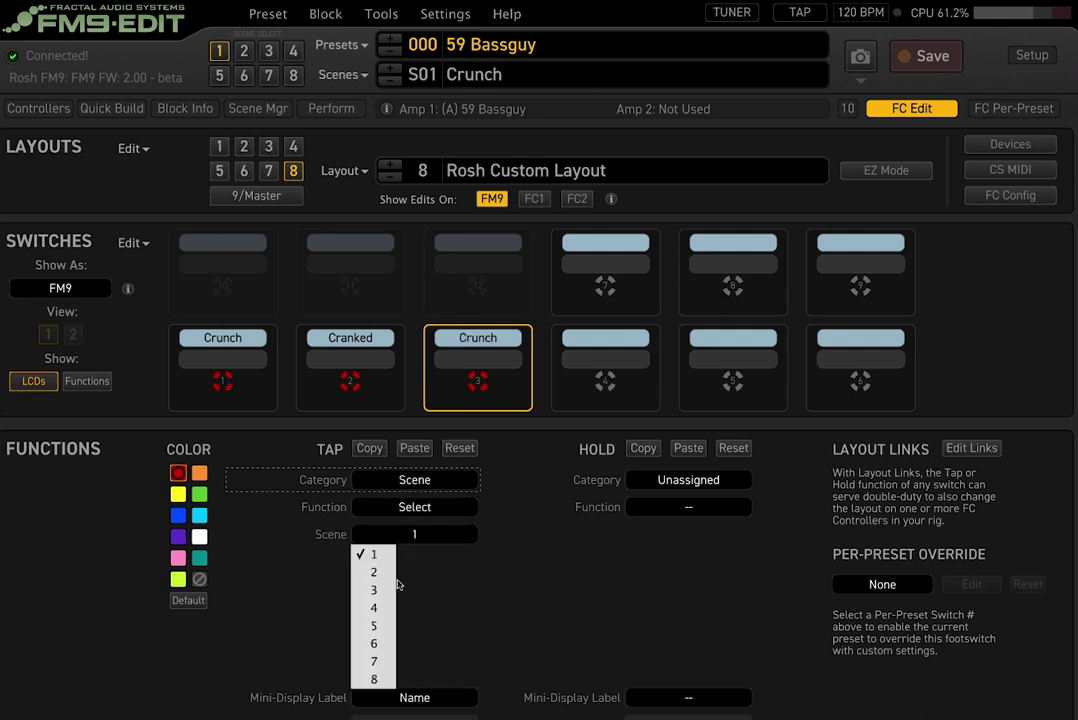
{"action": "left_click", "coordinate": [375, 539]}
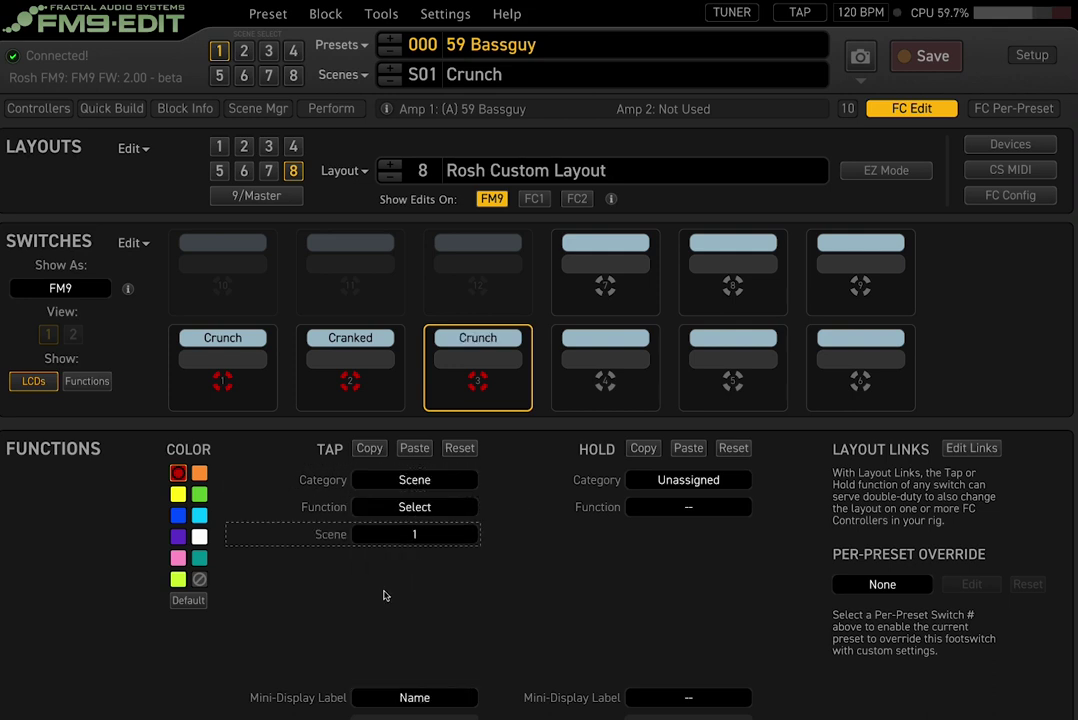
- Set footswitch 4 to red and assign its tap action to the Scene category with the Select function for scene 4, Lead FX
{"action": "left_click", "coordinate": [589, 359]}
{"action": "left_click", "coordinate": [414, 482]}
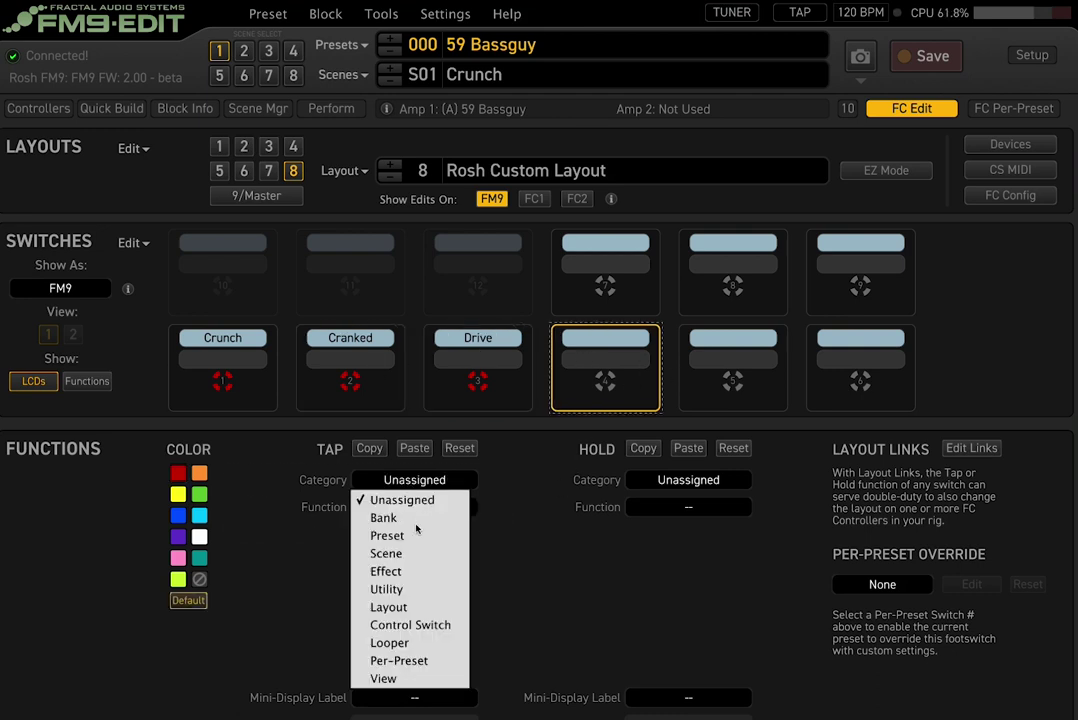
{"action": "left_click", "coordinate": [407, 555]}
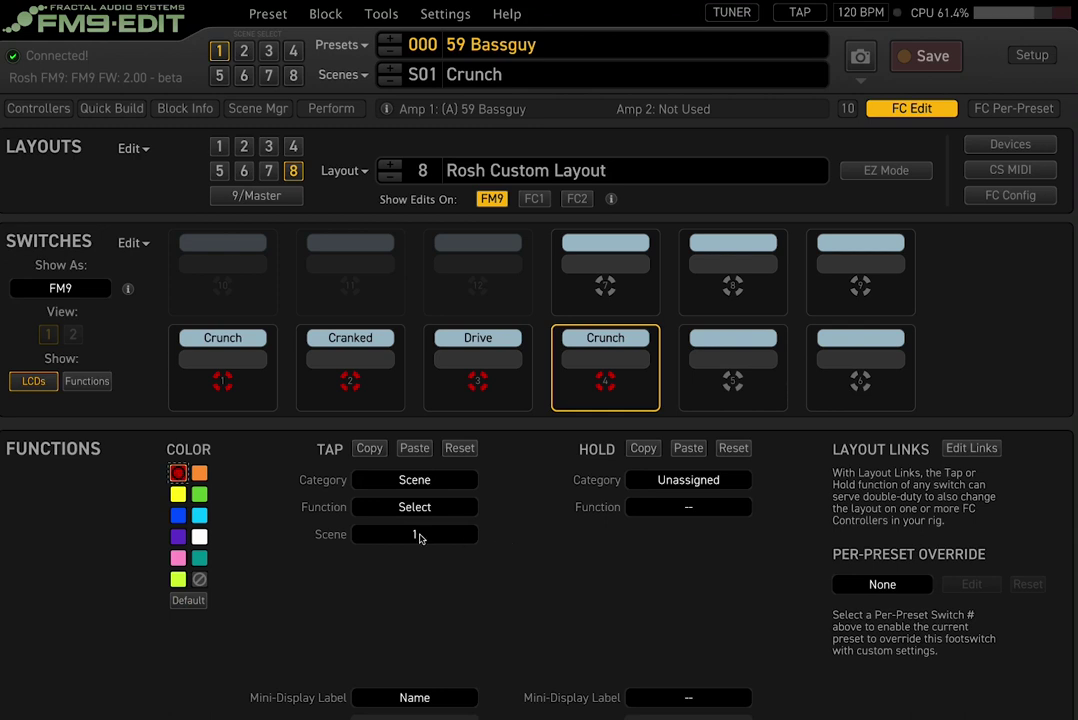
{"action": "left_click", "coordinate": [419, 538]}
{"action": "left_click", "coordinate": [362, 553]}
- Review footswitches 1 to 4, and recall scenes 2, 3, 4 and 1 from the preset grid to compare them with the hardware switches
{"action": "left_click", "coordinate": [252, 343]}
{"action": "left_click", "coordinate": [380, 350]}
{"action": "left_click", "coordinate": [482, 342]}
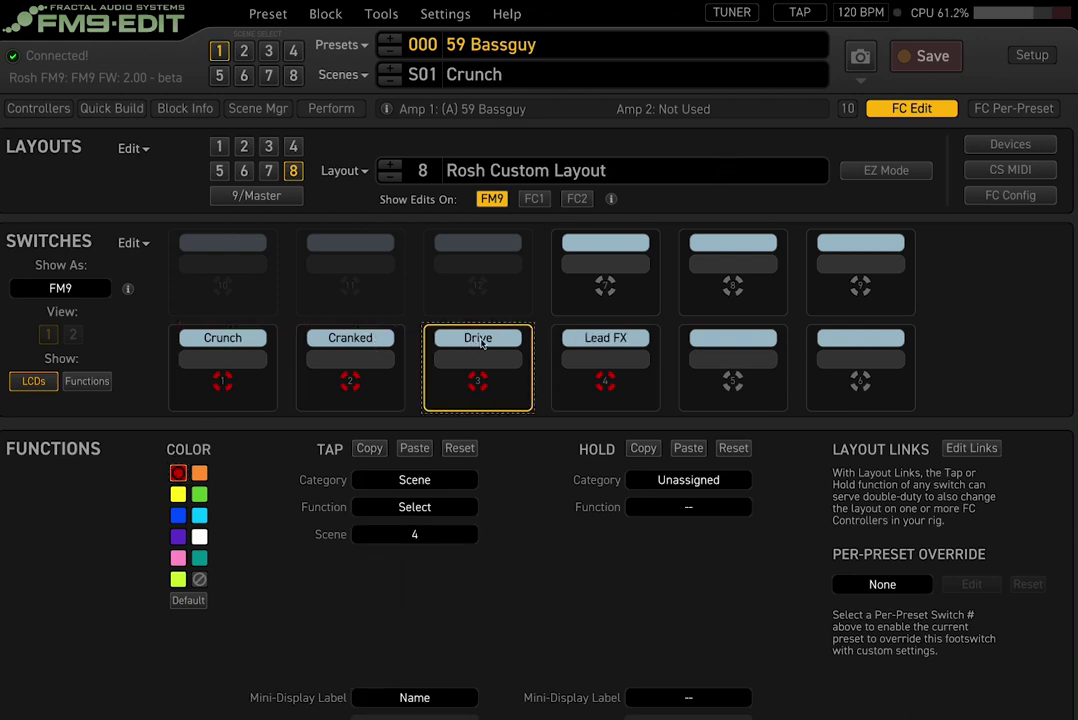
{"action": "left_click", "coordinate": [570, 347]}
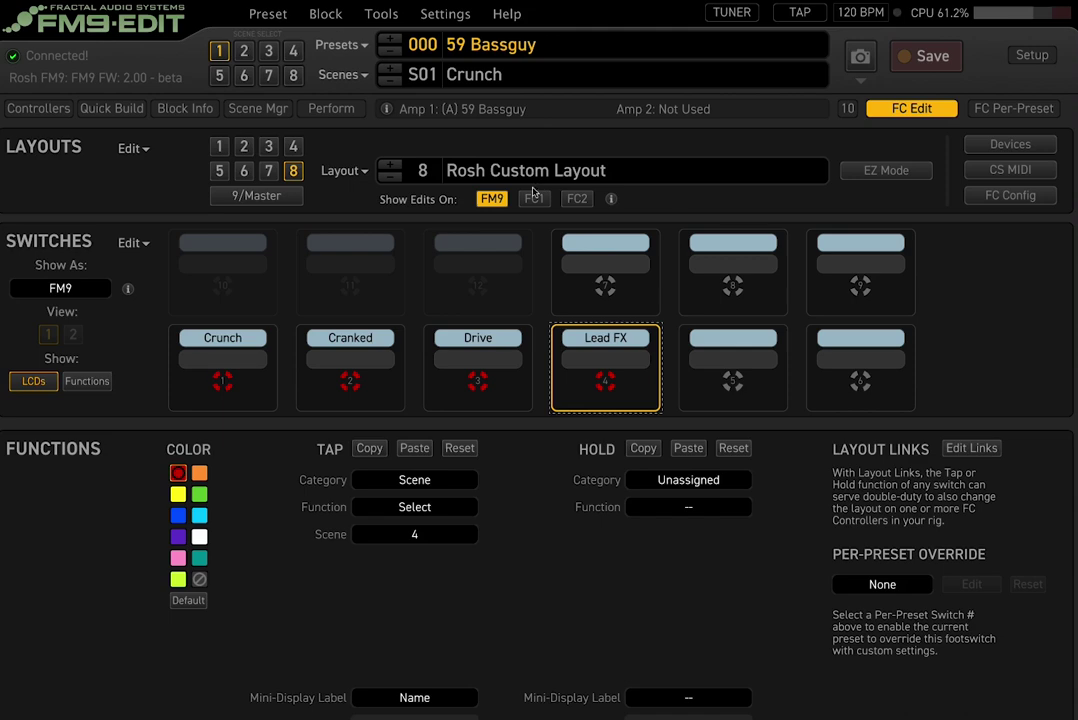
{"action": "left_click", "coordinate": [938, 110]}
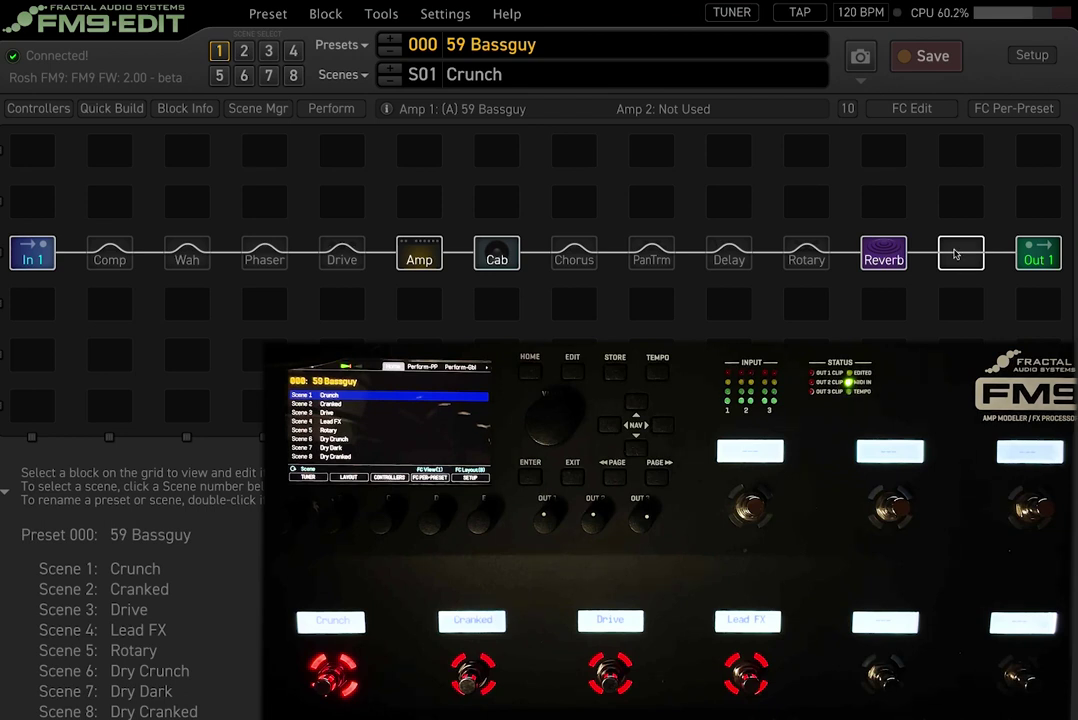
{"action": "left_click", "coordinate": [243, 52]}
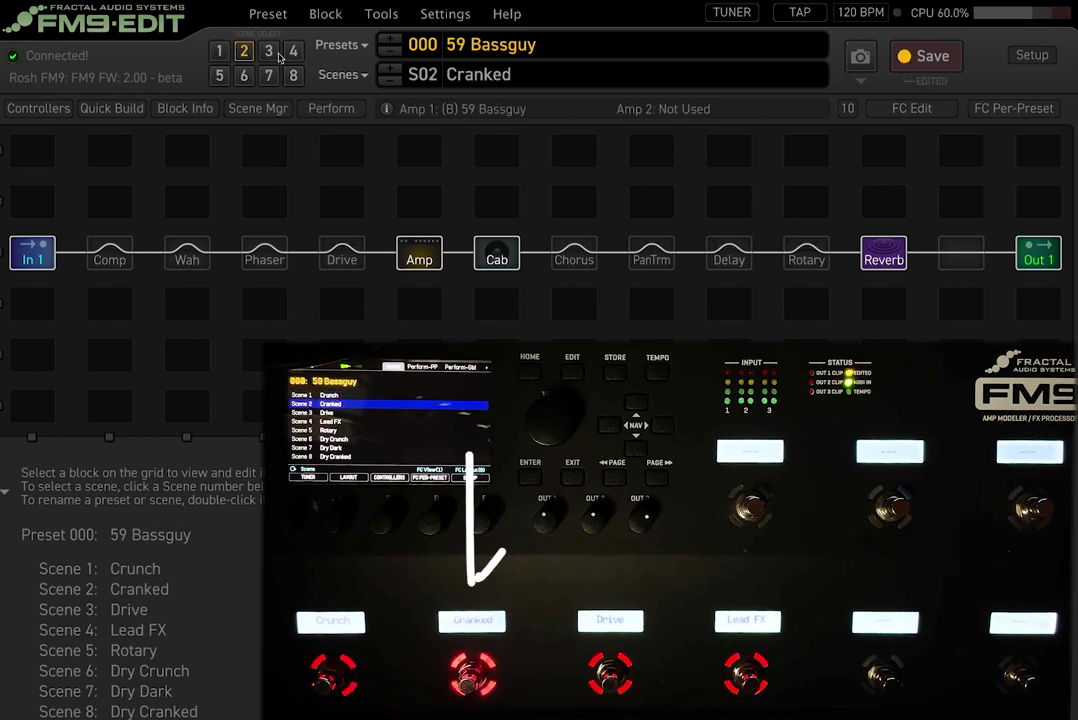
{"action": "left_click", "coordinate": [270, 52]}
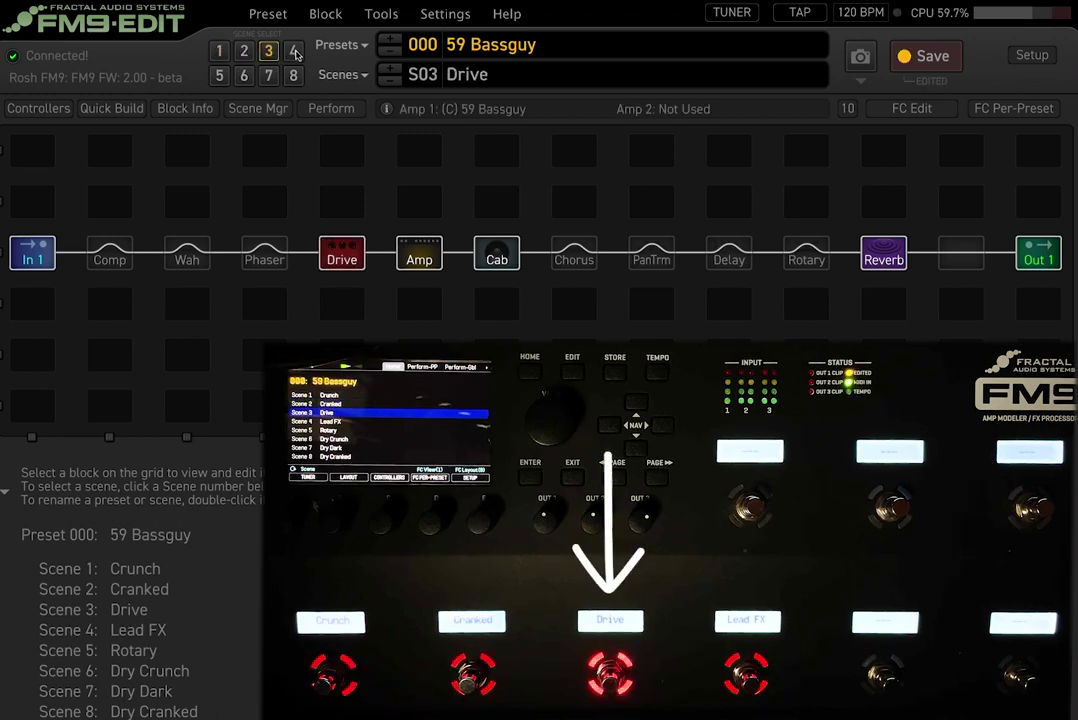
{"action": "left_click", "coordinate": [296, 52]}
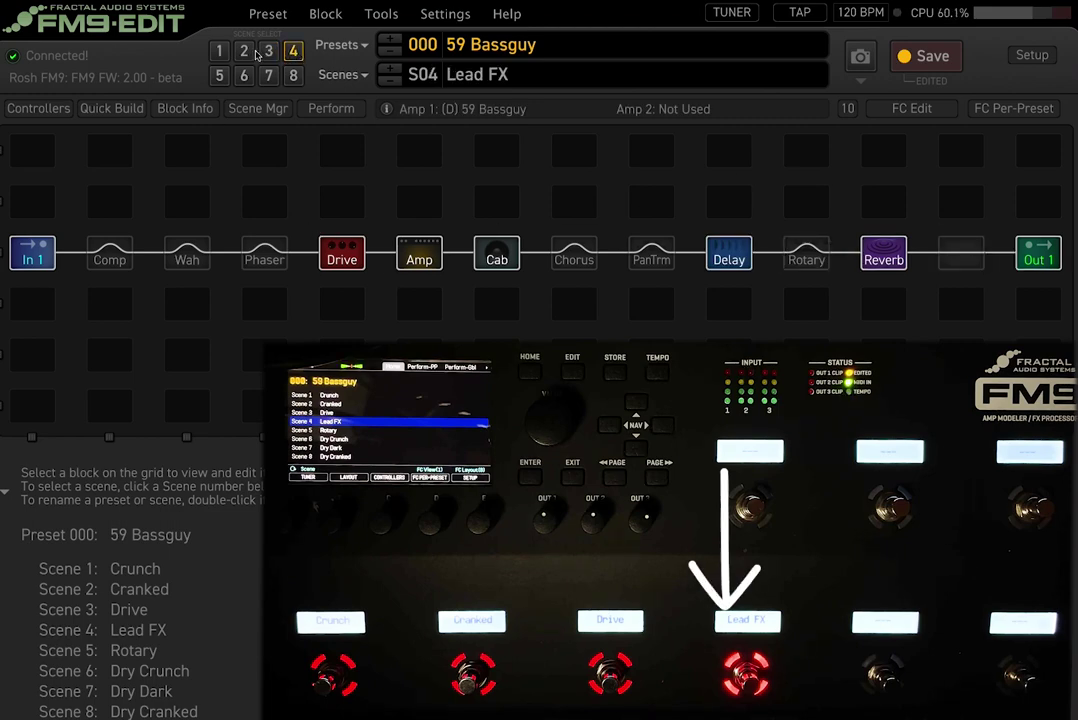
{"action": "left_click", "coordinate": [221, 51]}
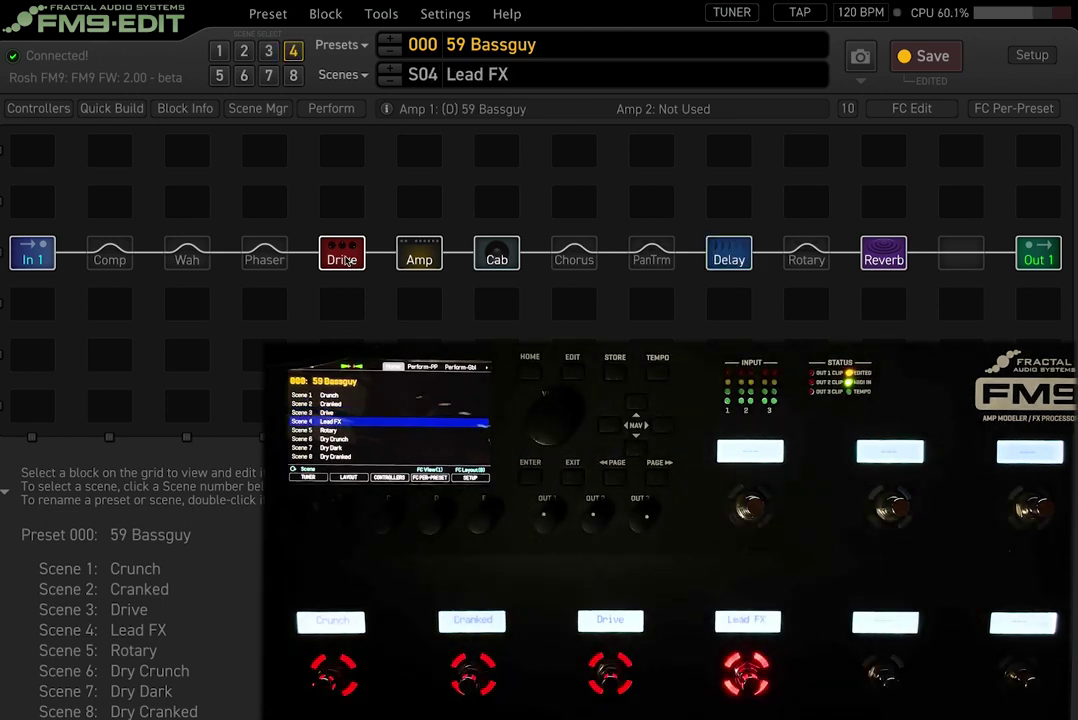
- Examine the Drive, Phaser, Chorus, PanTrm, Rotary and Delay blocks in the preset grid as candidates for effect footswitches
{"action": "left_click", "coordinate": [345, 260]}
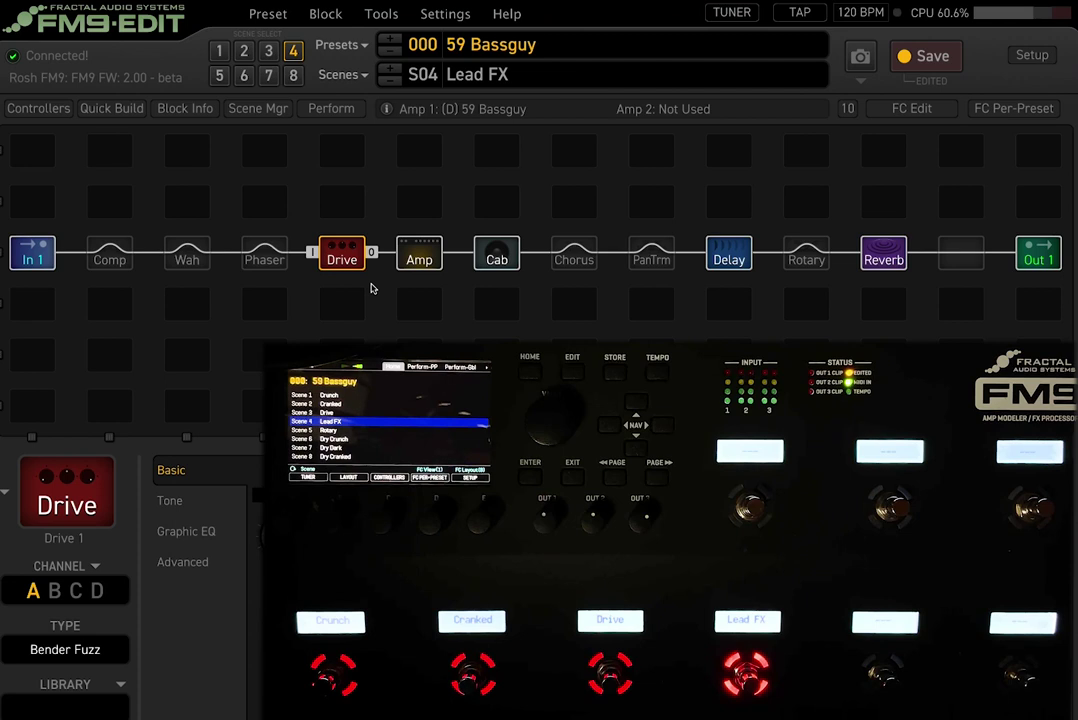
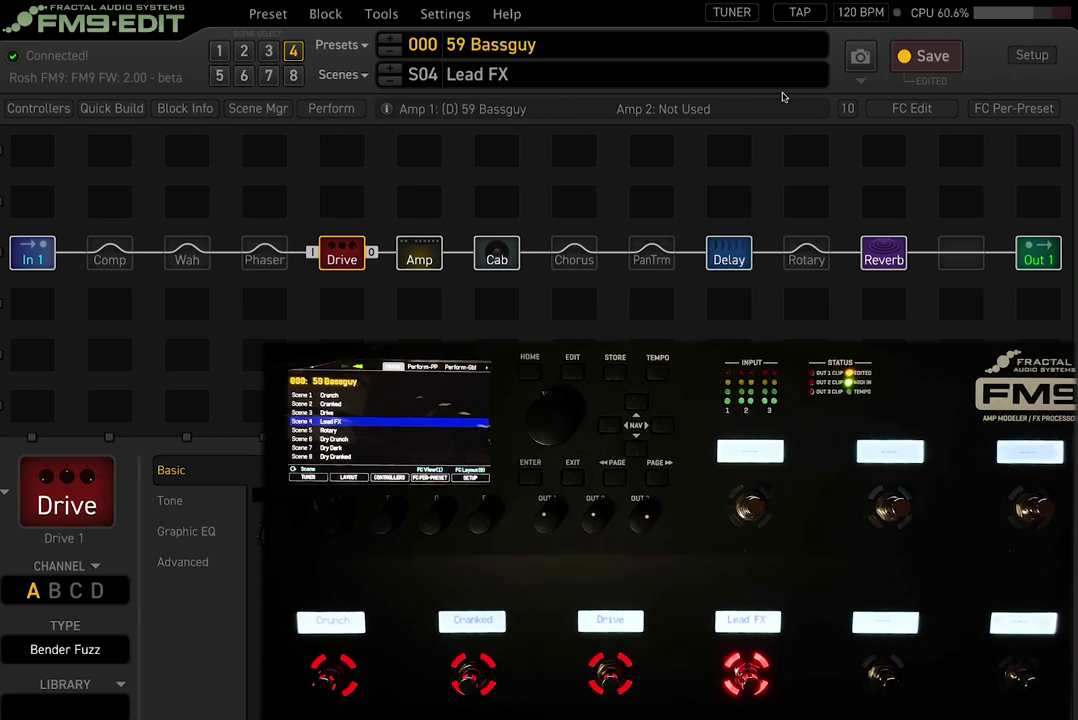
{"action": "left_click", "coordinate": [913, 110]}
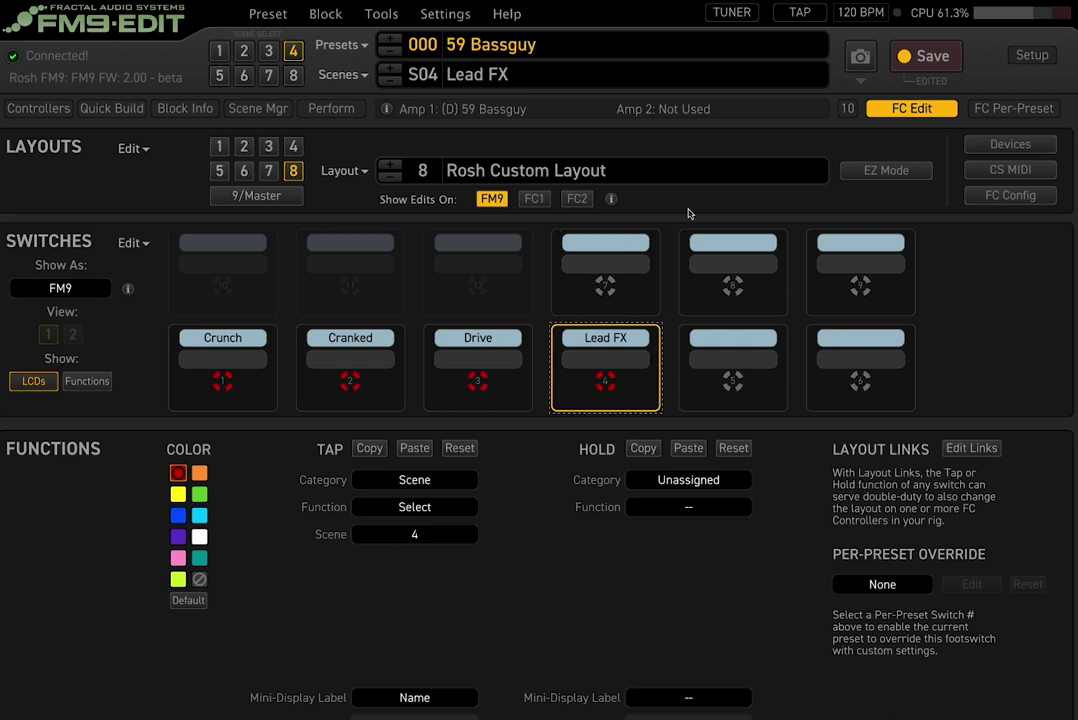
{"action": "left_click", "coordinate": [905, 108]}
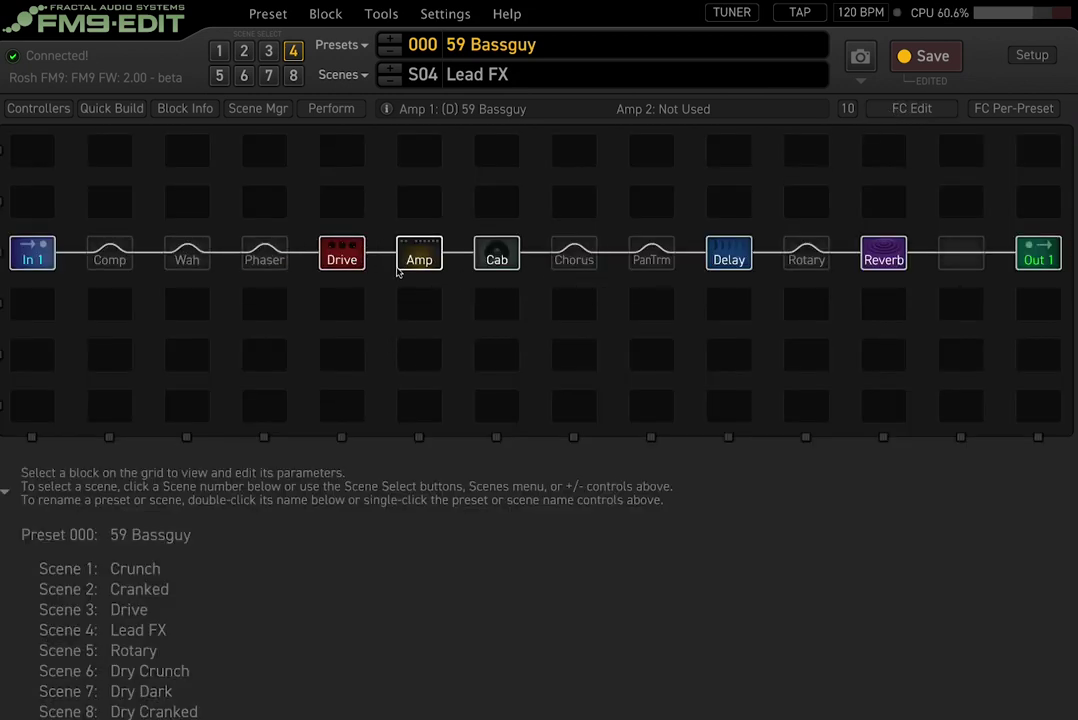
{"action": "left_click", "coordinate": [344, 259]}
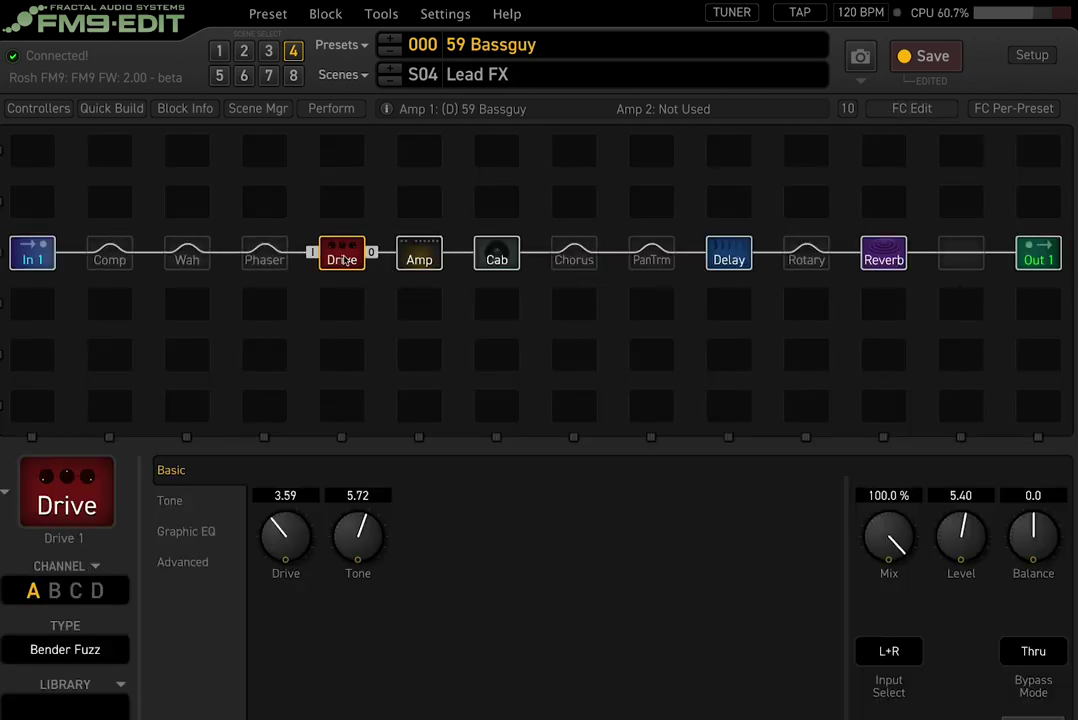
{"action": "left_click", "coordinate": [264, 254]}
{"action": "left_click", "coordinate": [344, 258]}
{"action": "left_click", "coordinate": [265, 255]}
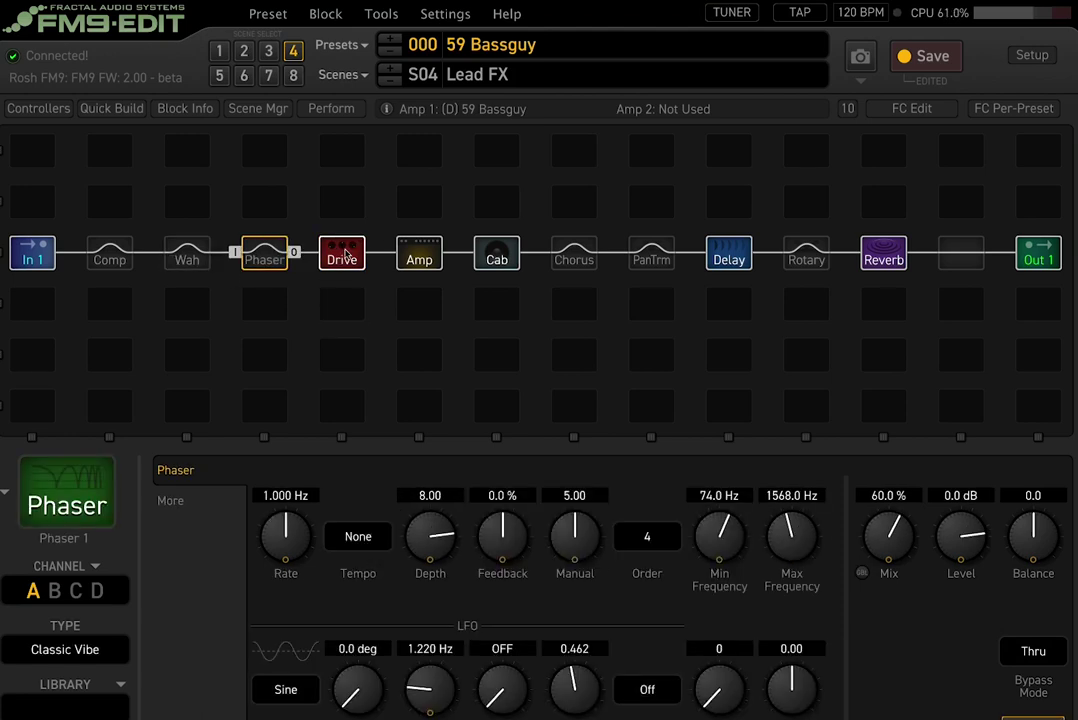
{"action": "left_click", "coordinate": [344, 253]}
{"action": "left_click", "coordinate": [574, 256]}
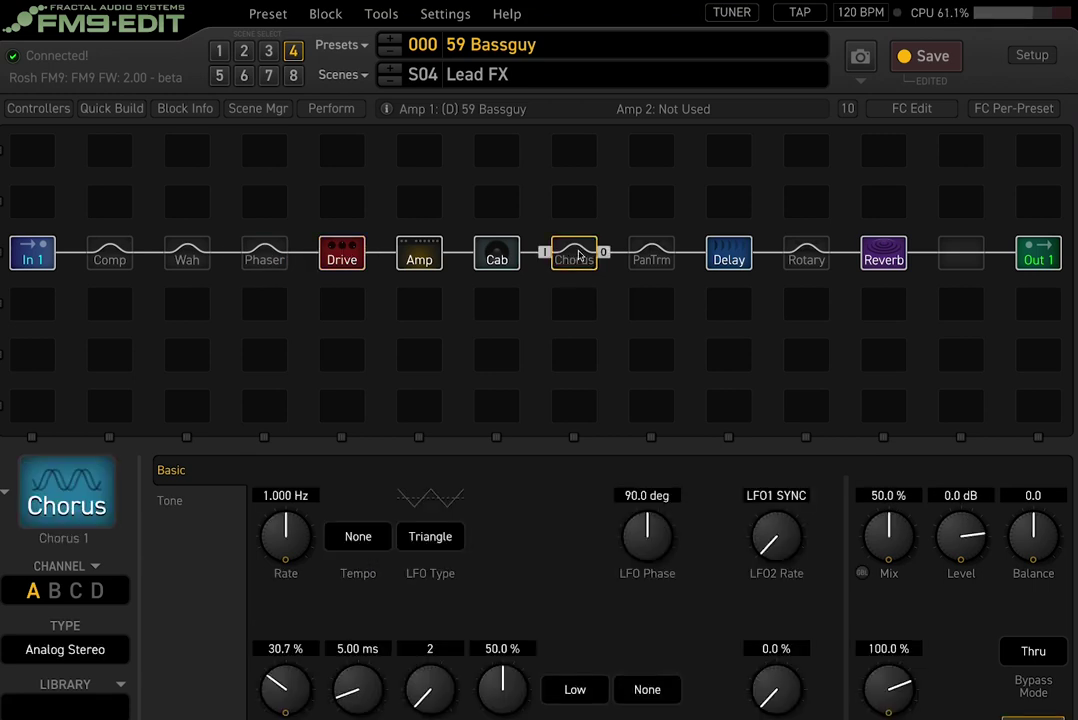
{"action": "left_click", "coordinate": [655, 258]}
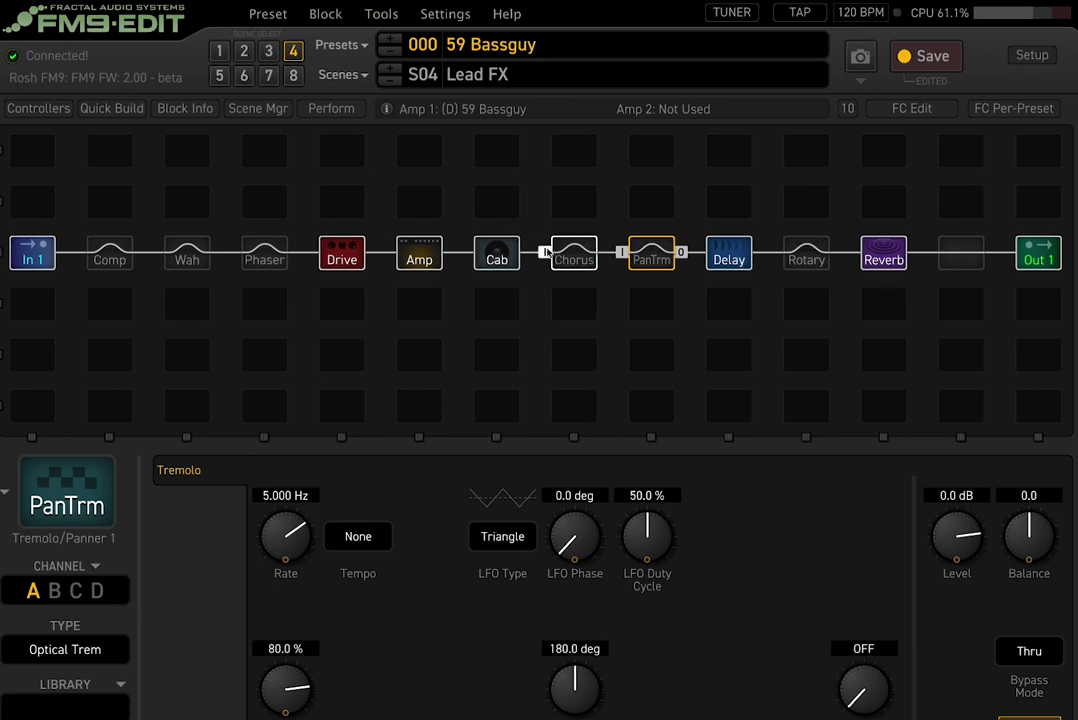
{"action": "left_click", "coordinate": [809, 253]}
{"action": "left_click", "coordinate": [729, 258]}
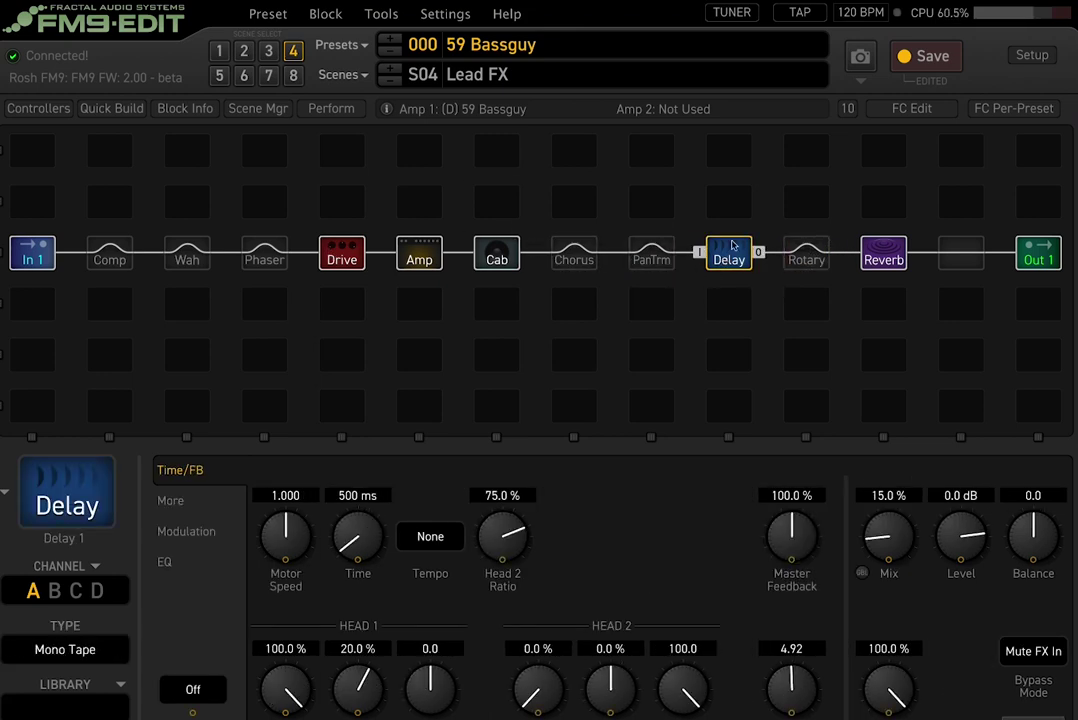
- Assign footswitch 7's tap action to the Effect category with the Bypass function for Delay 1
{"action": "left_click", "coordinate": [912, 108]}
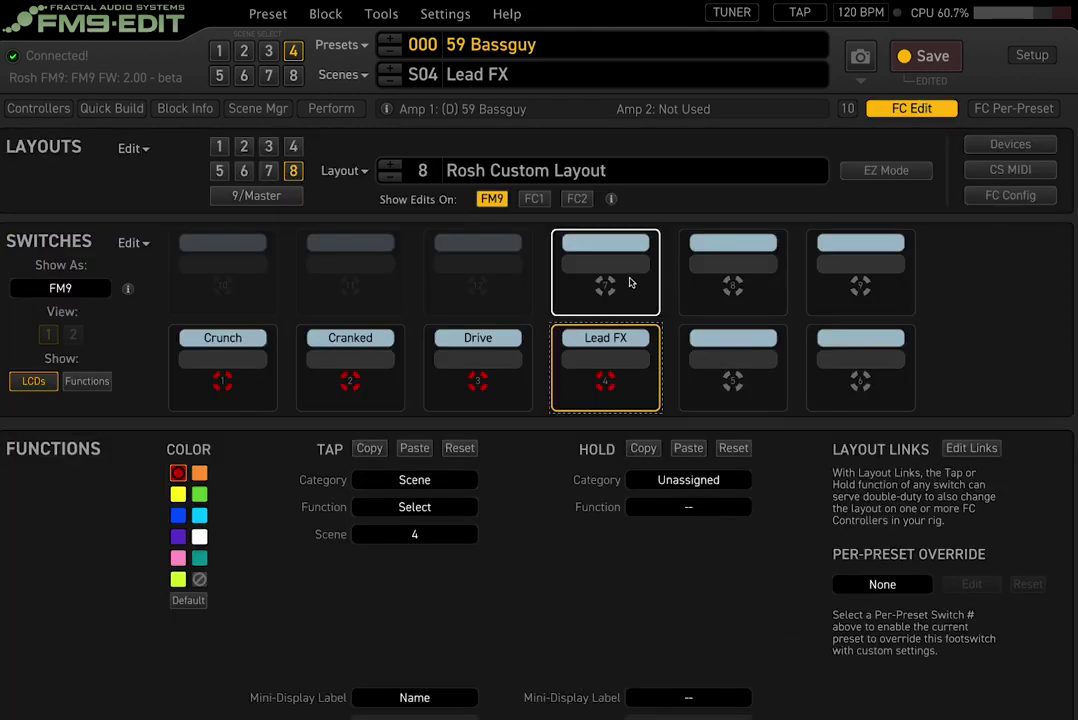
{"action": "left_click", "coordinate": [630, 283]}
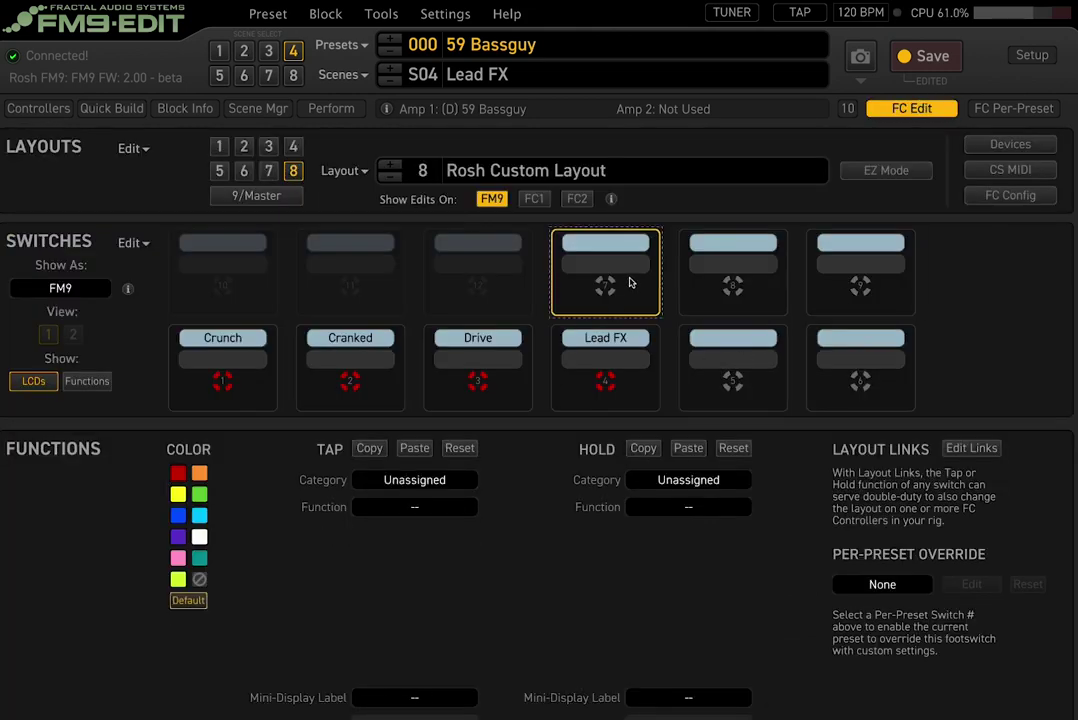
{"action": "left_click", "coordinate": [433, 488]}
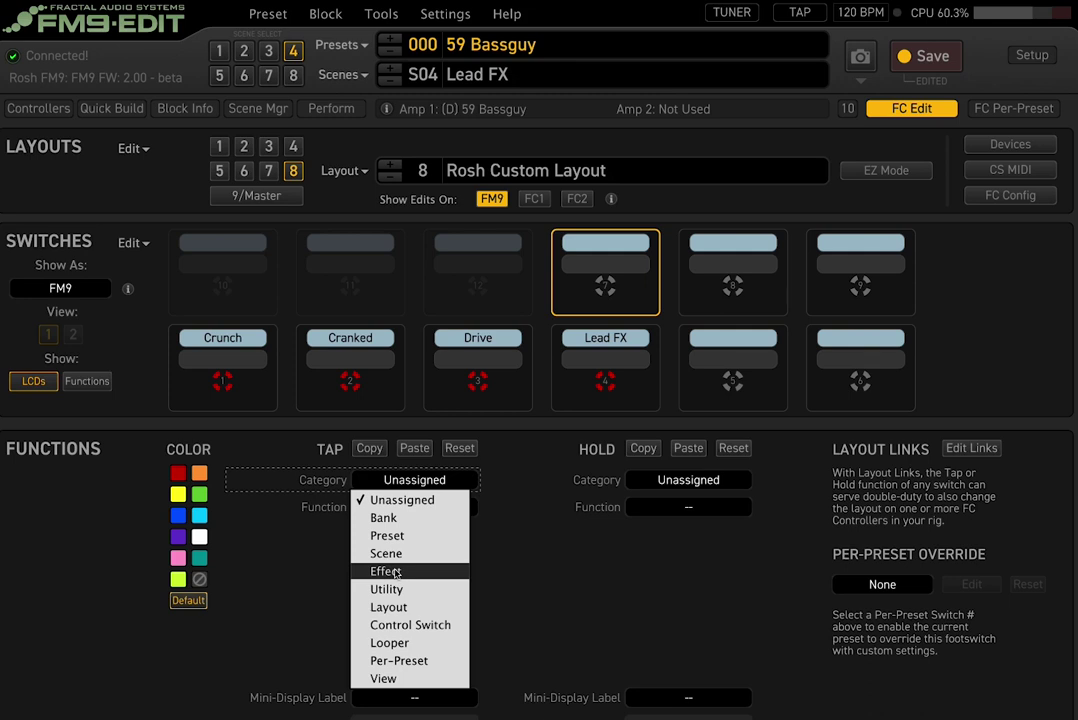
{"action": "key", "text": "Escape"}
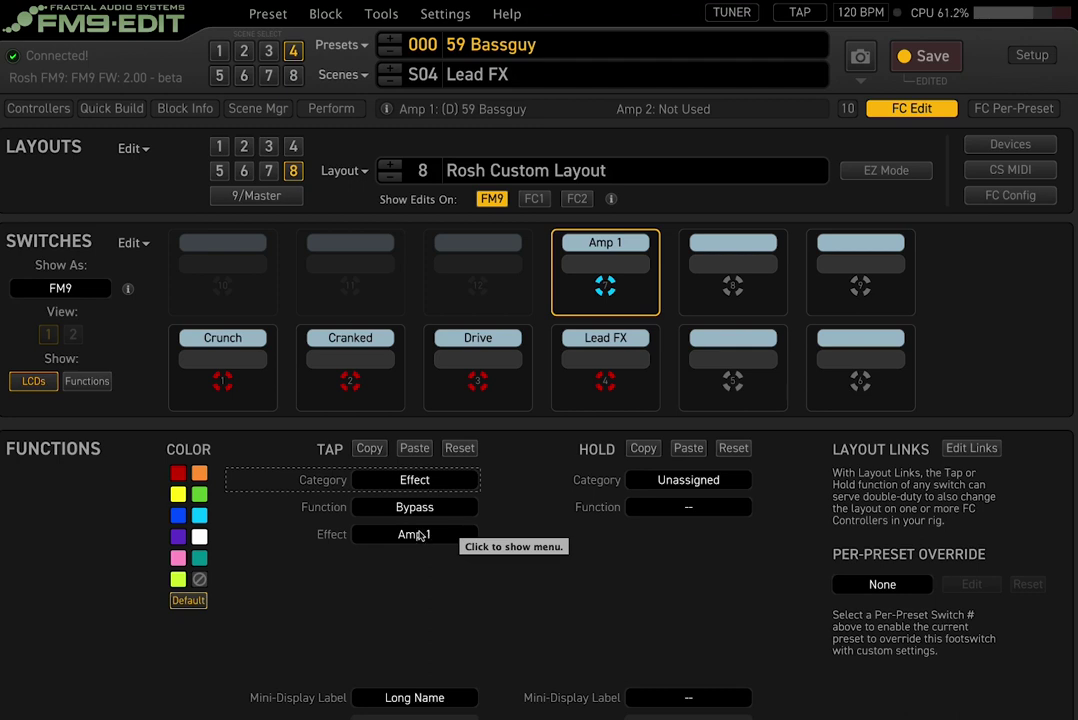
{"action": "left_click", "coordinate": [897, 106]}
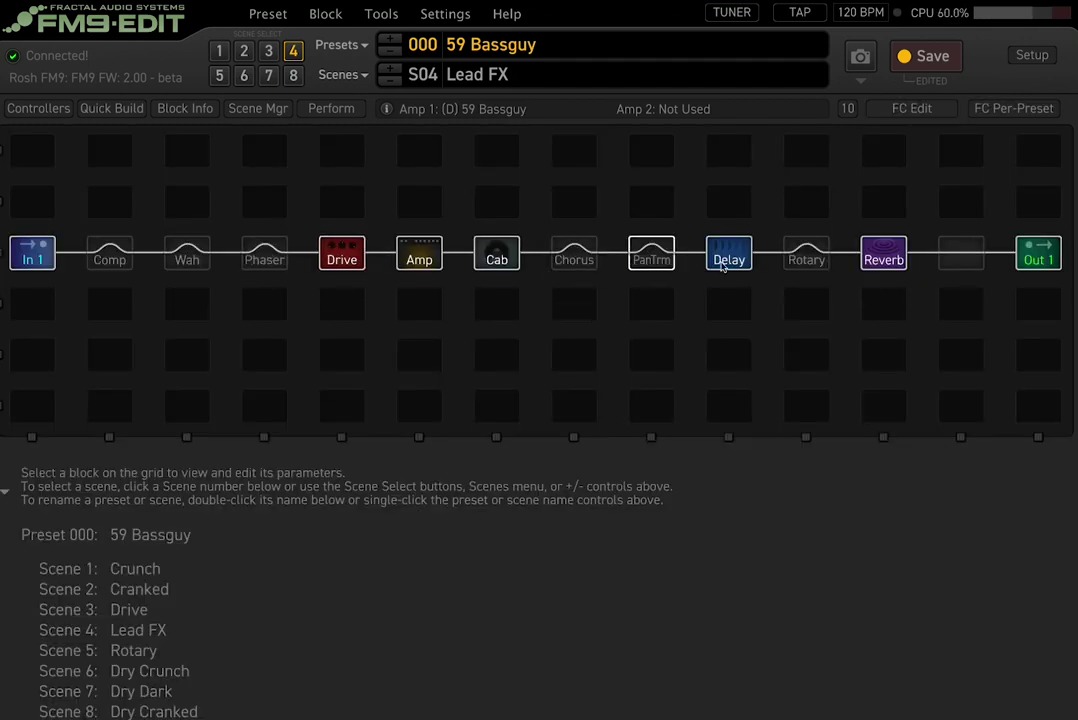
{"action": "left_click", "coordinate": [911, 108]}
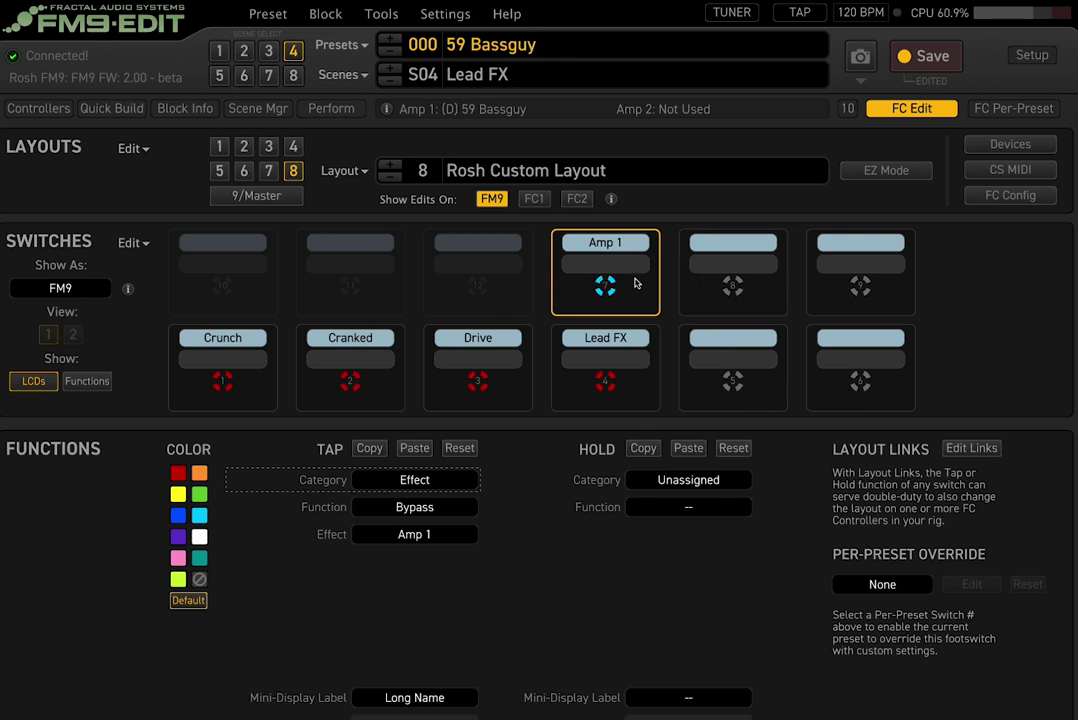
{"action": "left_click", "coordinate": [420, 536]}
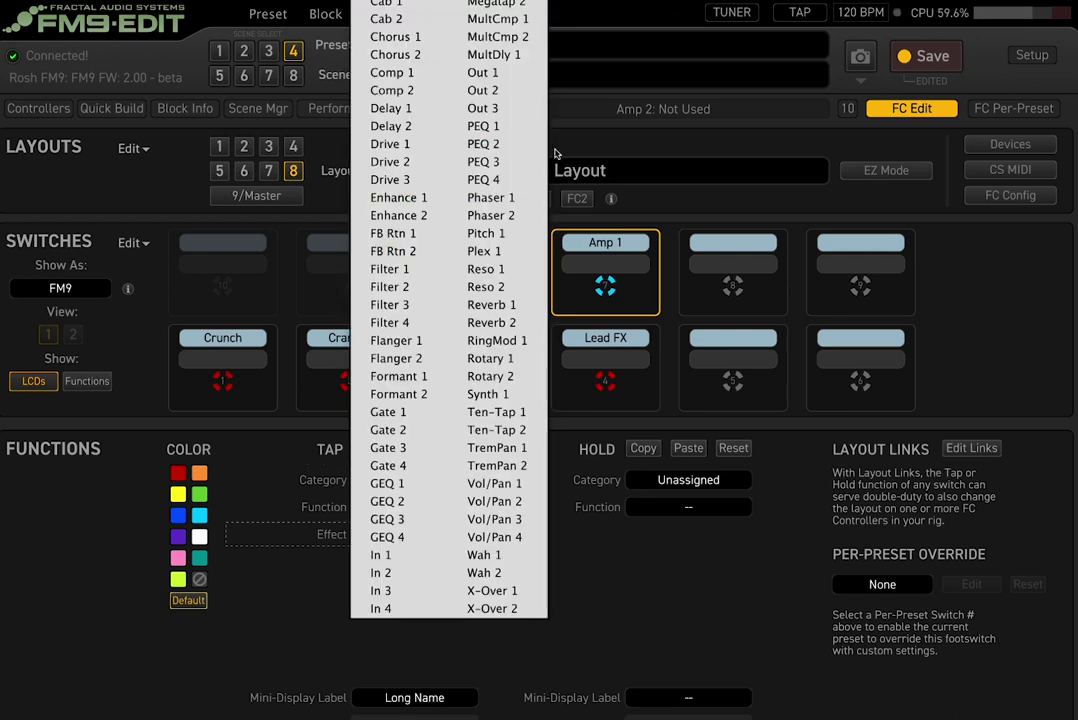
{"action": "left_click", "coordinate": [391, 108]}
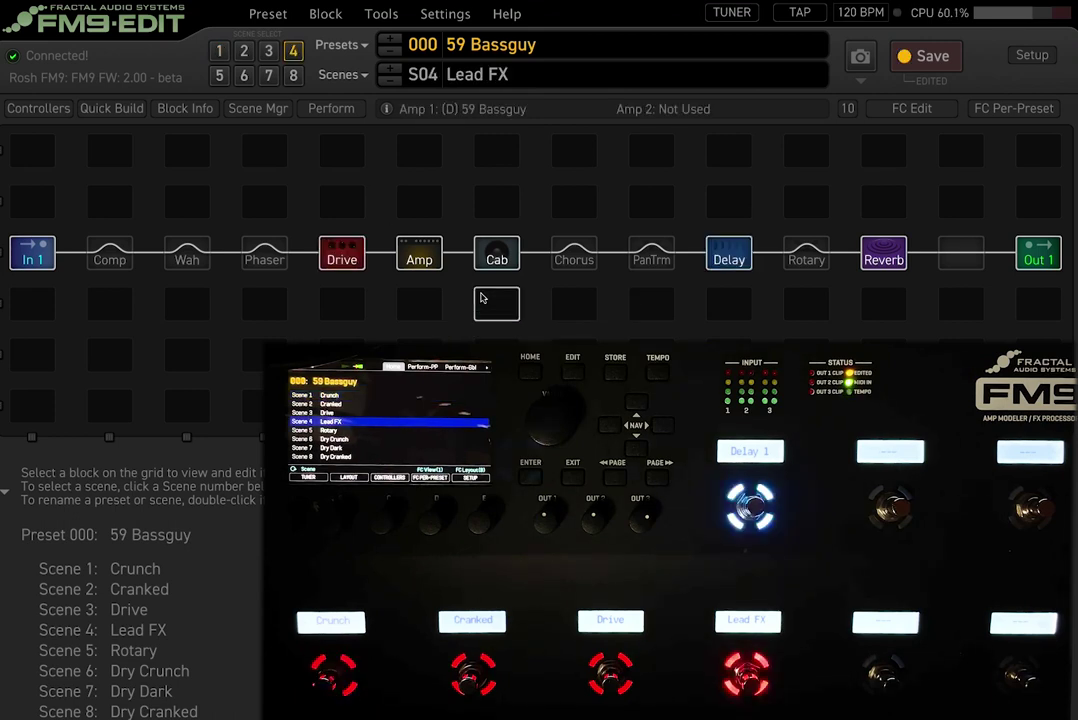
- Recall scene 1, and assign footswitch 8's tap action to the Effect category with the Bypass function for TremPan 1
{"action": "left_click", "coordinate": [221, 55]}
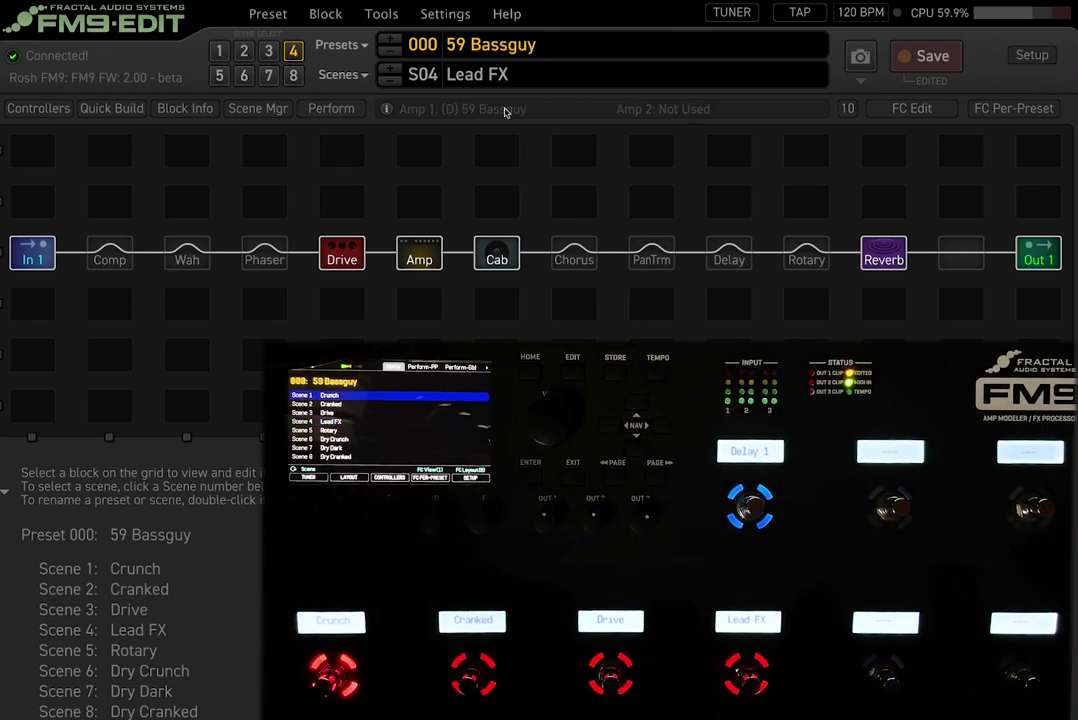
{"action": "left_click", "coordinate": [940, 108]}
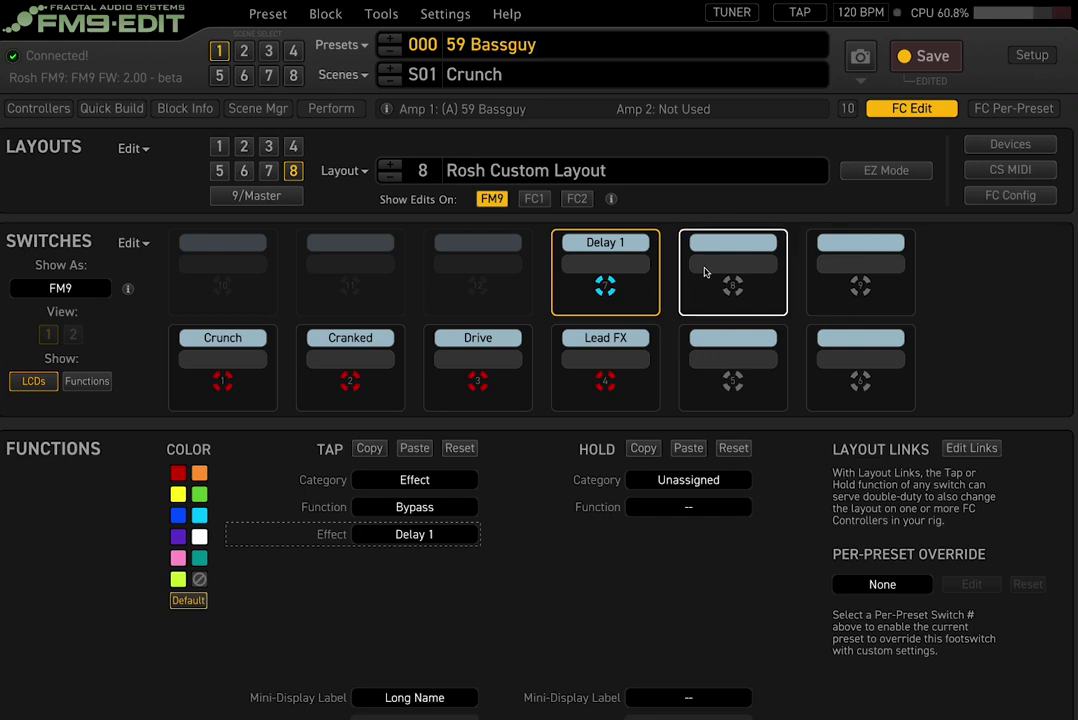
{"action": "left_click", "coordinate": [705, 268]}
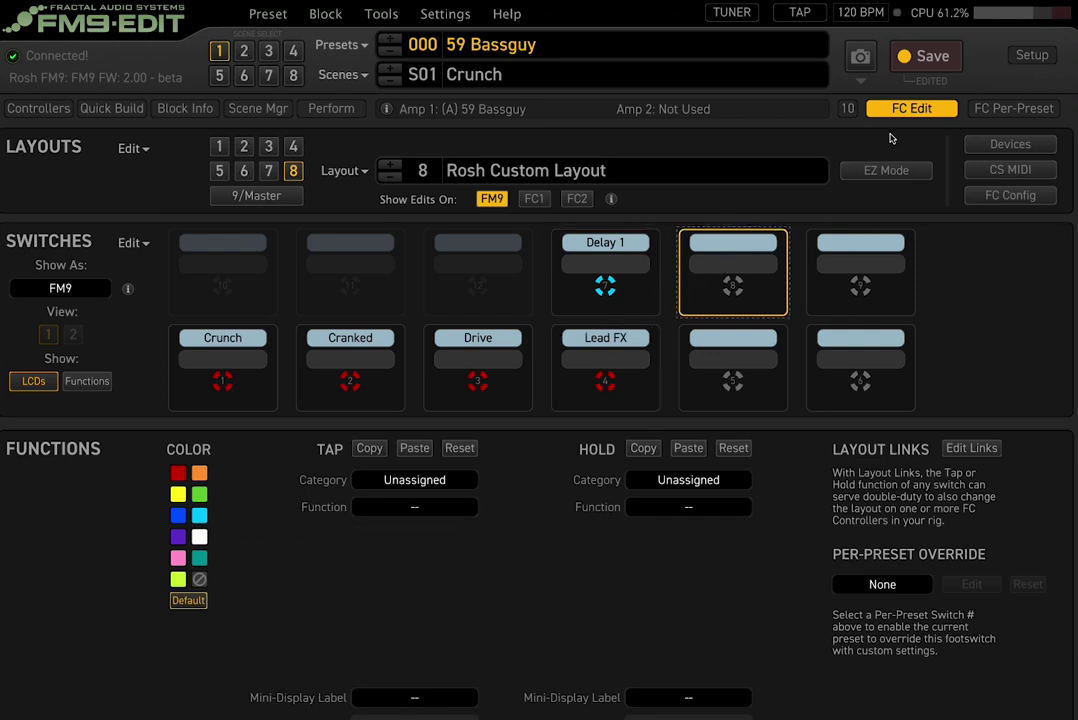
{"action": "left_click", "coordinate": [905, 113]}
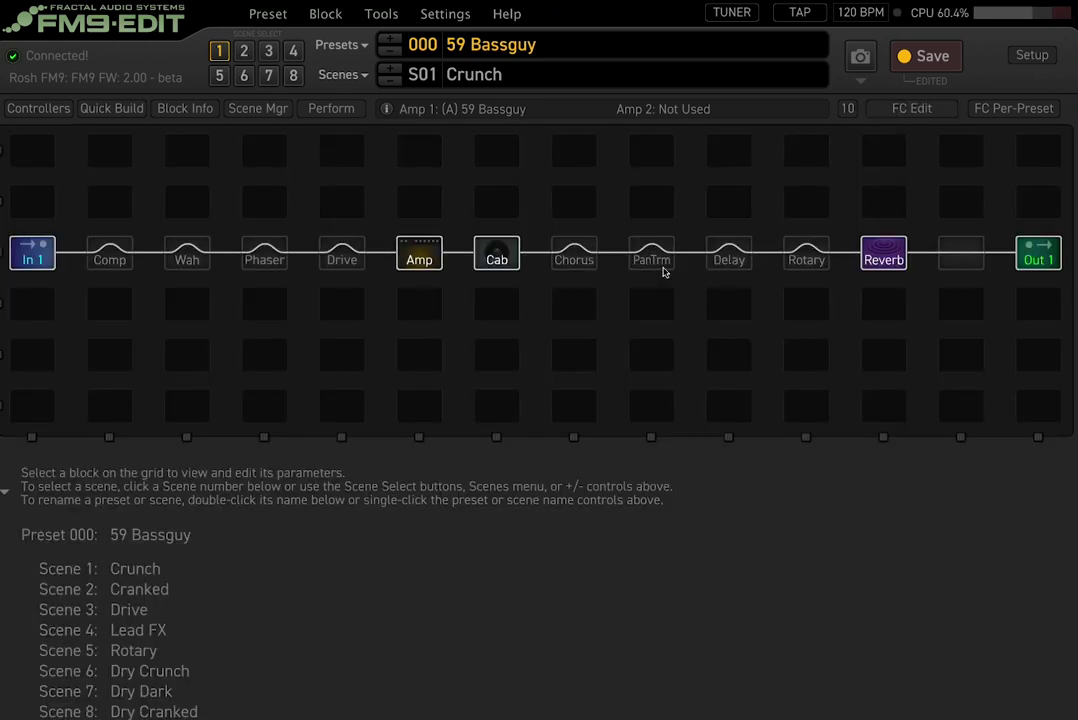
{"action": "left_click", "coordinate": [911, 108]}
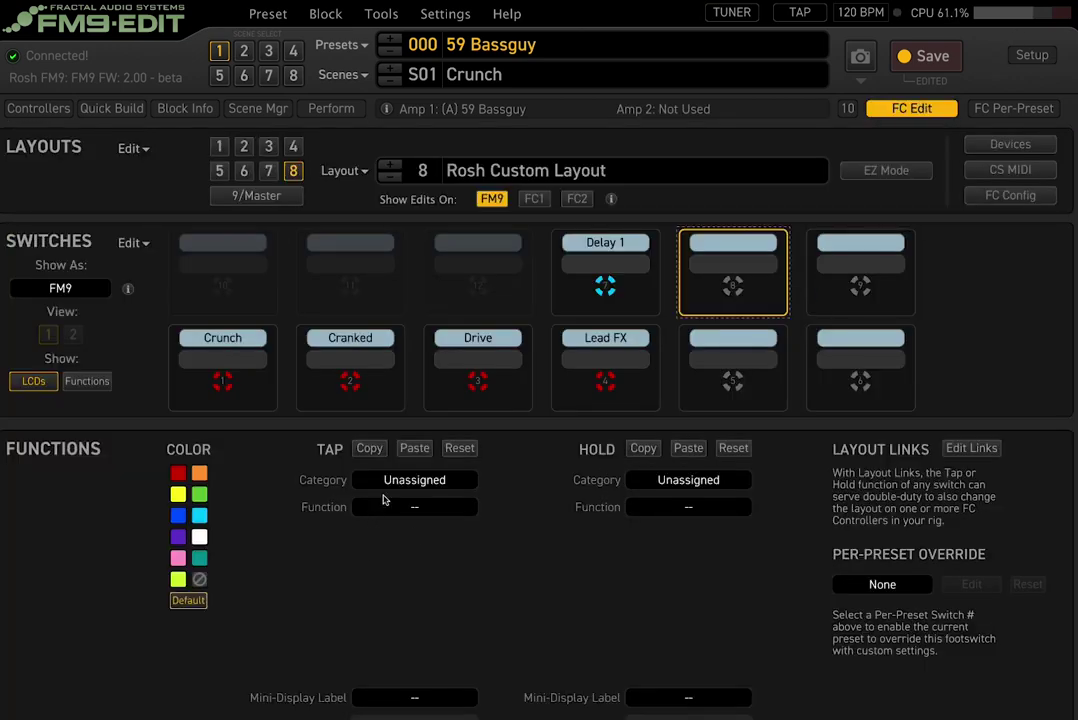
{"action": "left_click", "coordinate": [395, 481]}
{"action": "left_click", "coordinate": [486, 505]}
{"action": "scroll", "coordinate": [427, 490], "scroll_direction": "down", "scroll_amount": 1}
{"action": "left_click", "coordinate": [430, 534]}
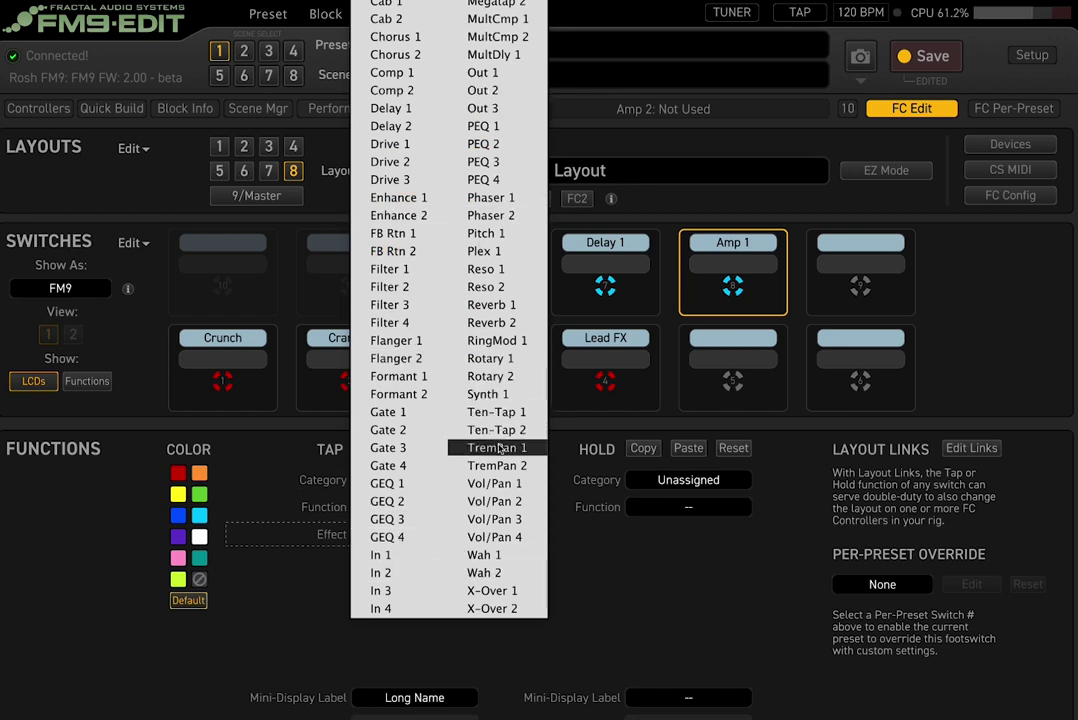
{"action": "key", "text": "Escape"}
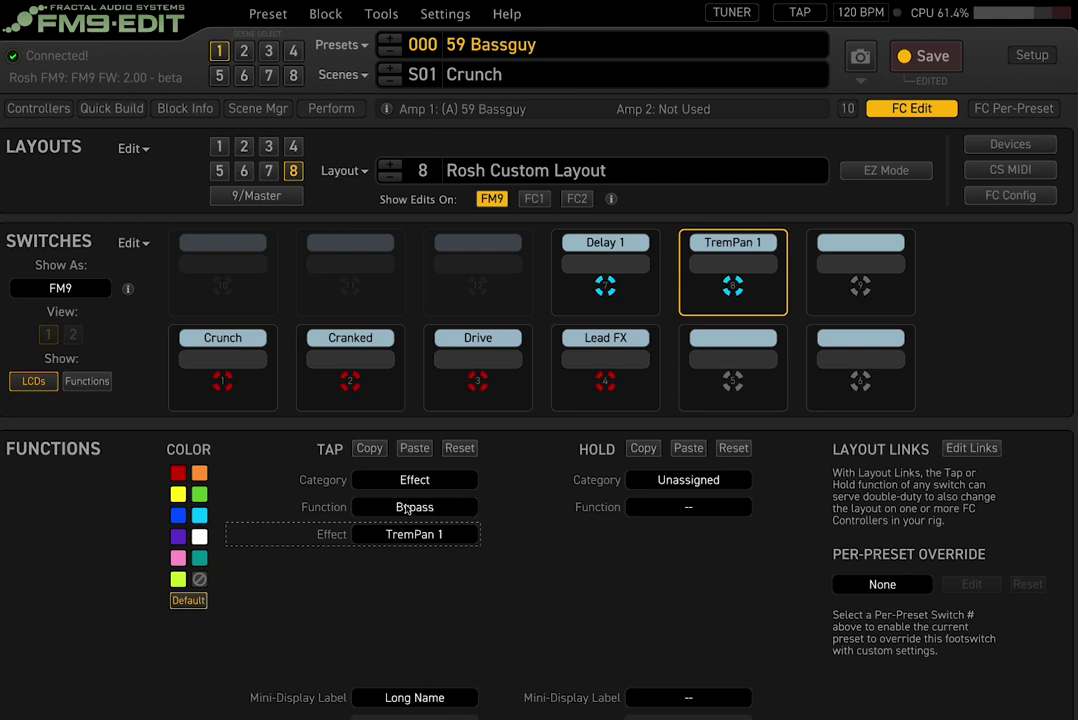
{"action": "left_click", "coordinate": [413, 508]}
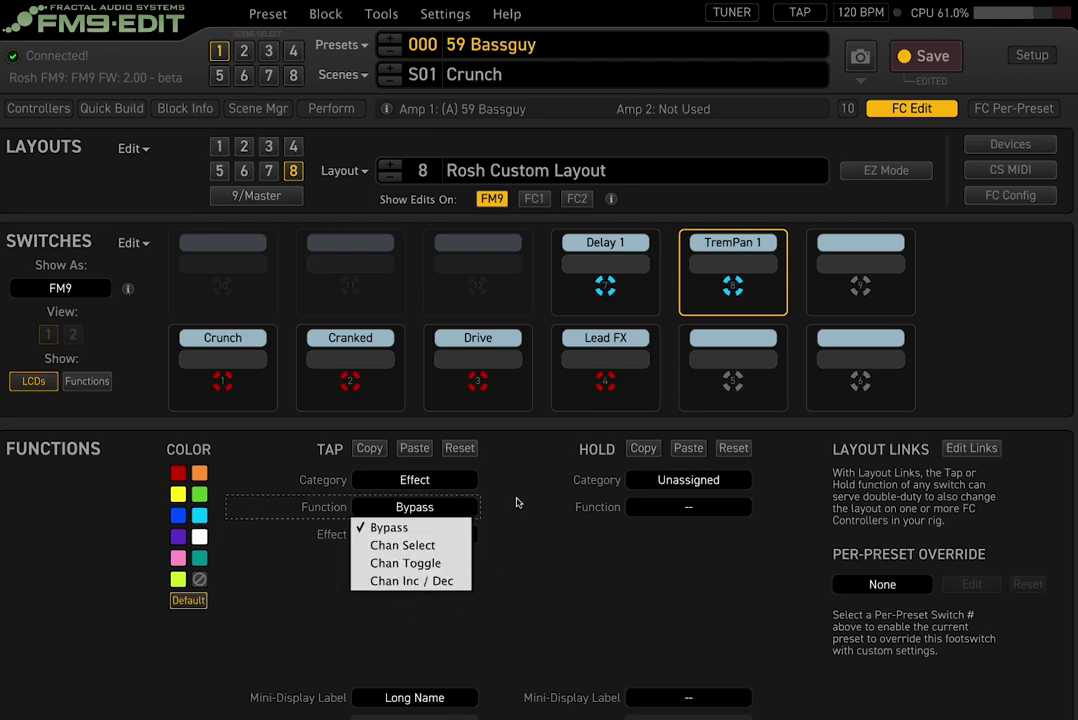
{"action": "left_click", "coordinate": [463, 515]}
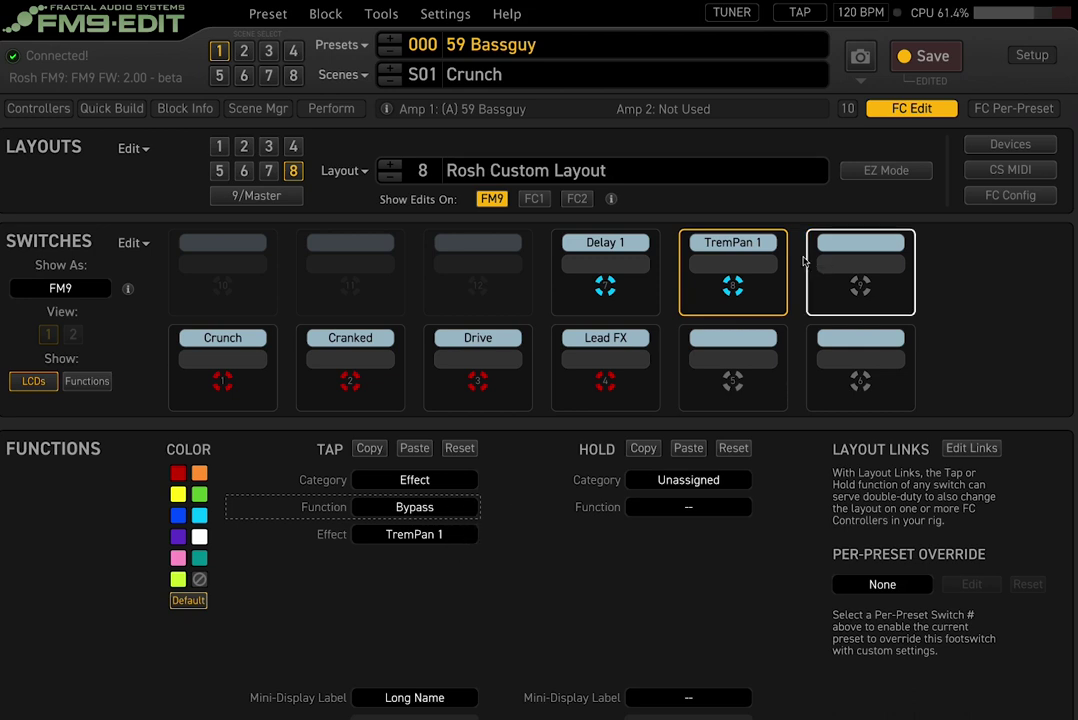
- Assign footswitch 9's tap action to the Effect category with the Bypass function for Chorus 1
{"action": "left_click", "coordinate": [868, 265]}
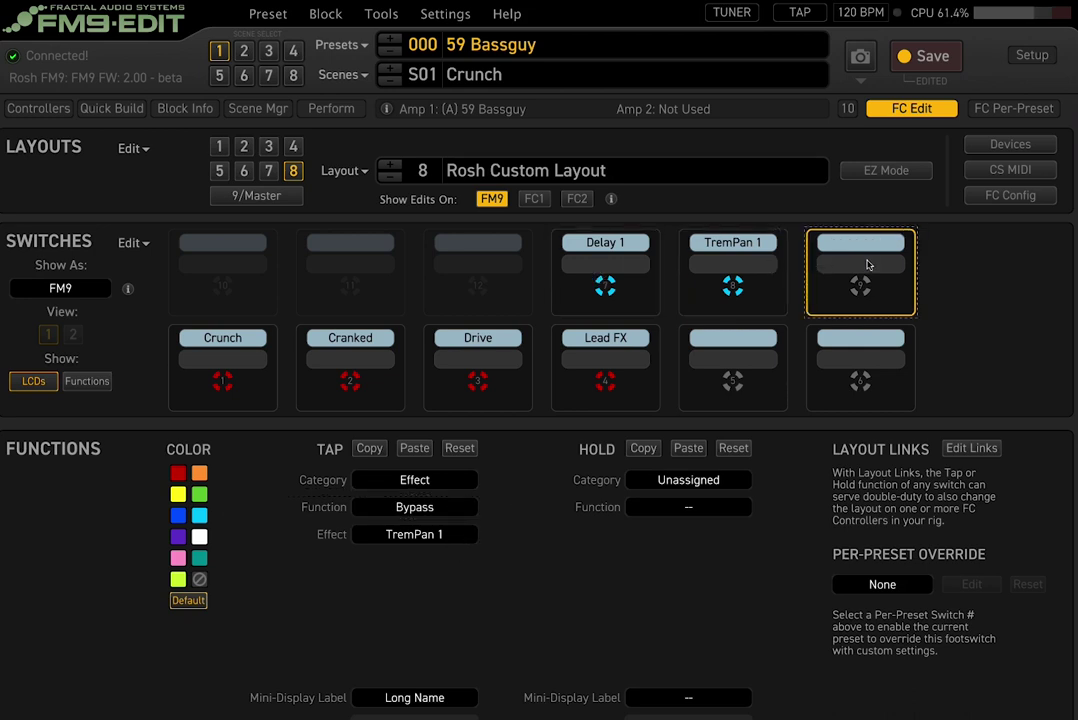
{"action": "left_click", "coordinate": [905, 108]}
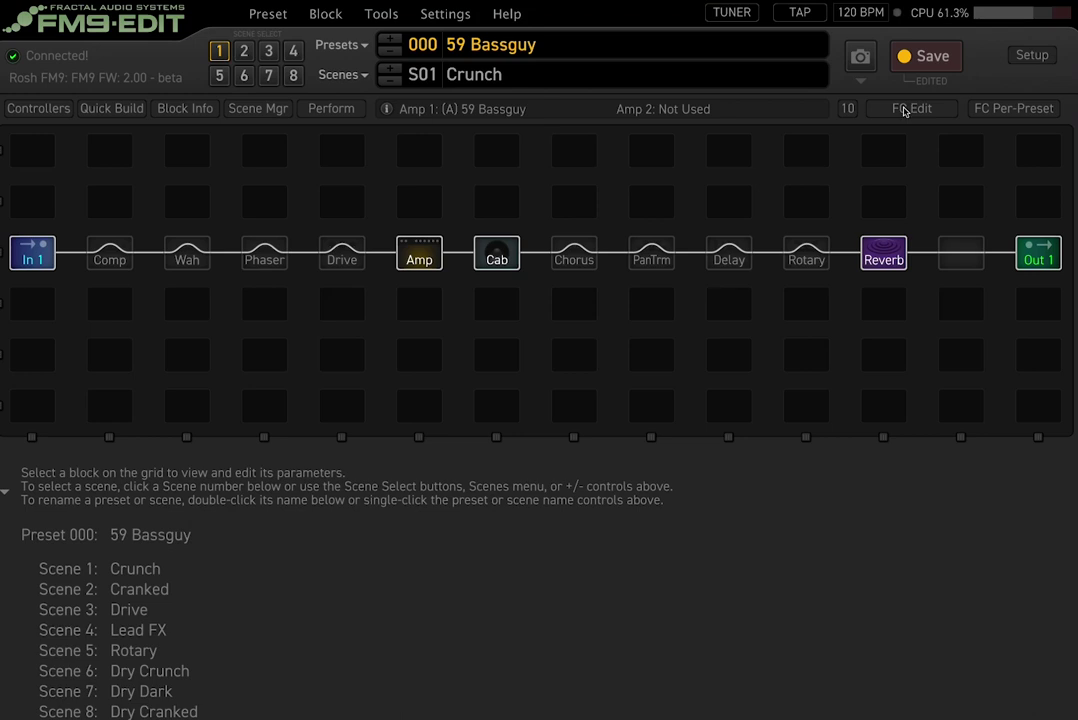
{"action": "left_click", "coordinate": [905, 108]}
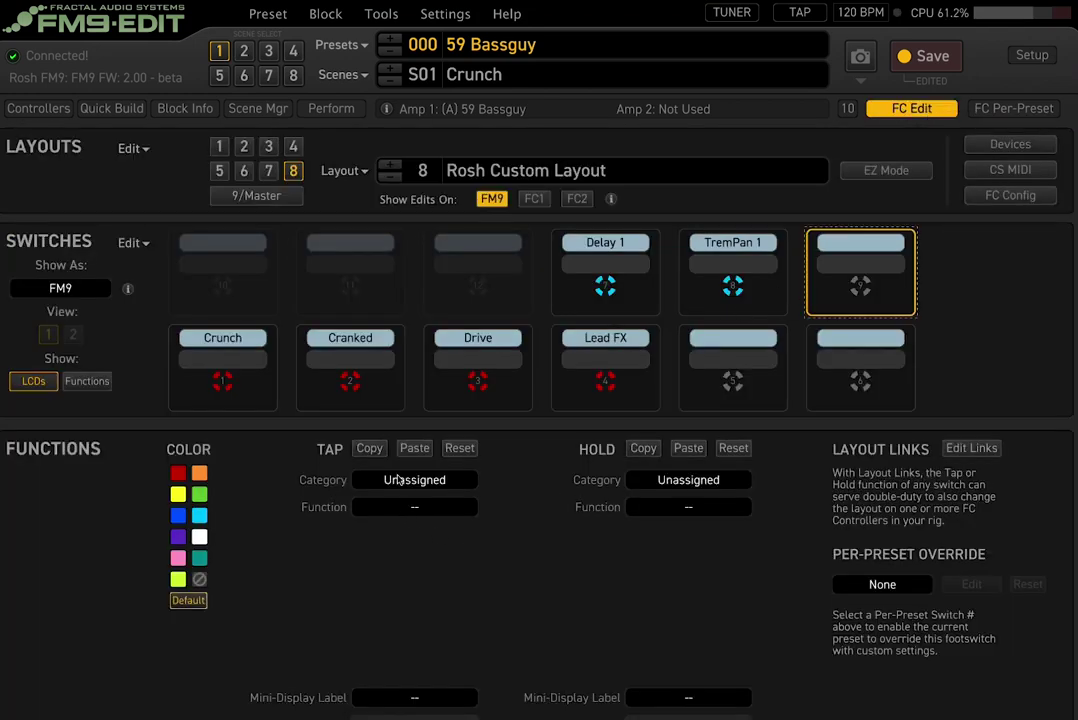
{"action": "left_click", "coordinate": [395, 480]}
{"action": "left_click", "coordinate": [438, 537]}
{"action": "left_click", "coordinate": [441, 536]}
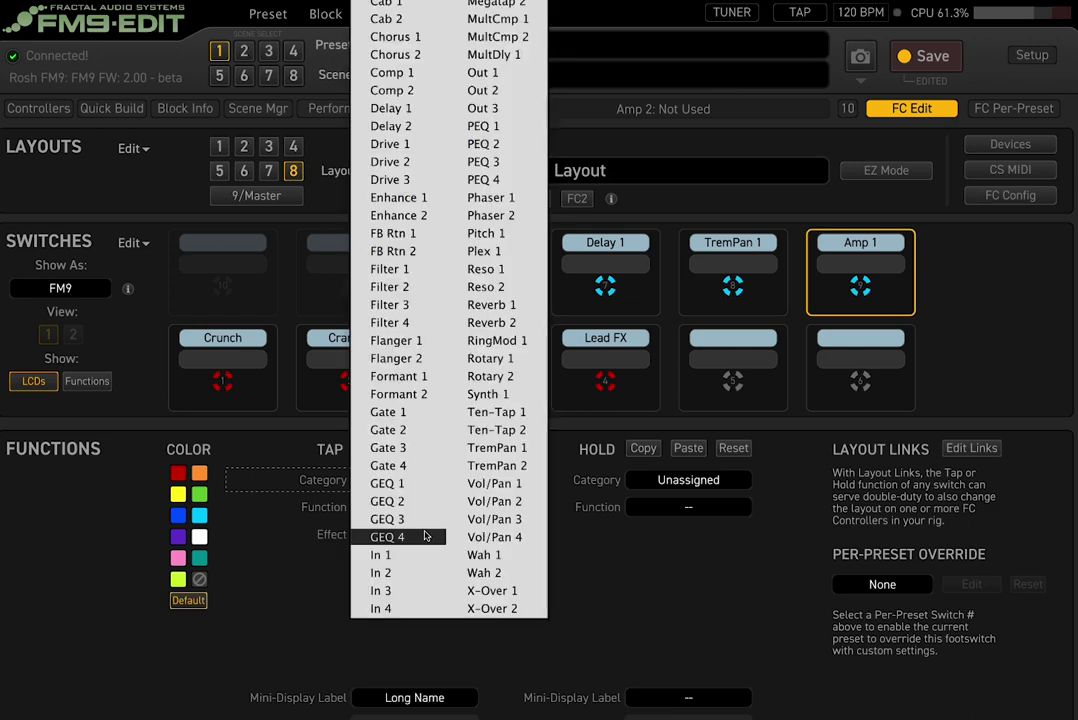
{"action": "left_click", "coordinate": [395, 37]}
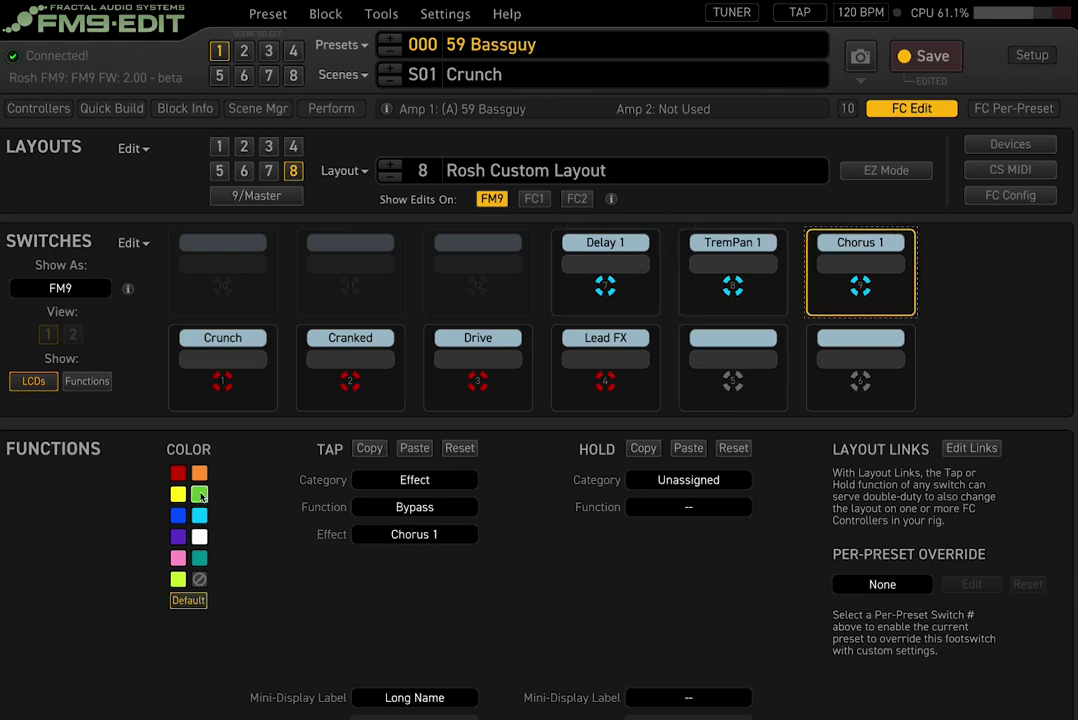
- Try green on footswitch 9 and yellow on footswitch 8, and restore the default color on both
{"action": "left_click", "coordinate": [200, 494]}
{"action": "left_click", "coordinate": [700, 290]}
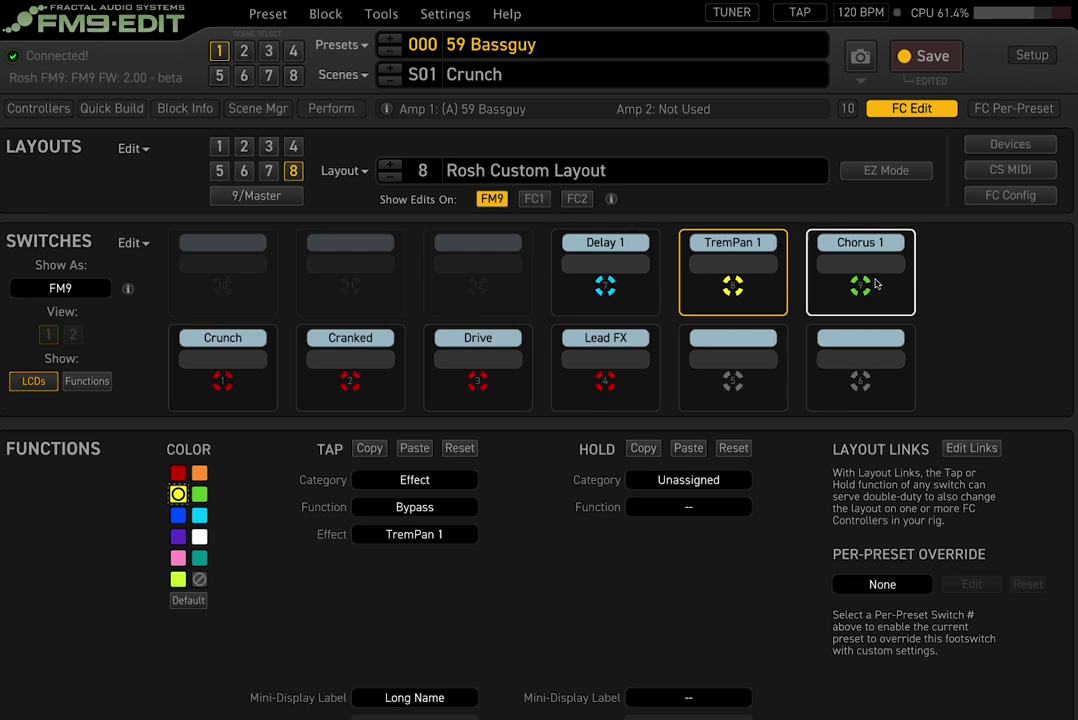
{"action": "left_click", "coordinate": [860, 285]}
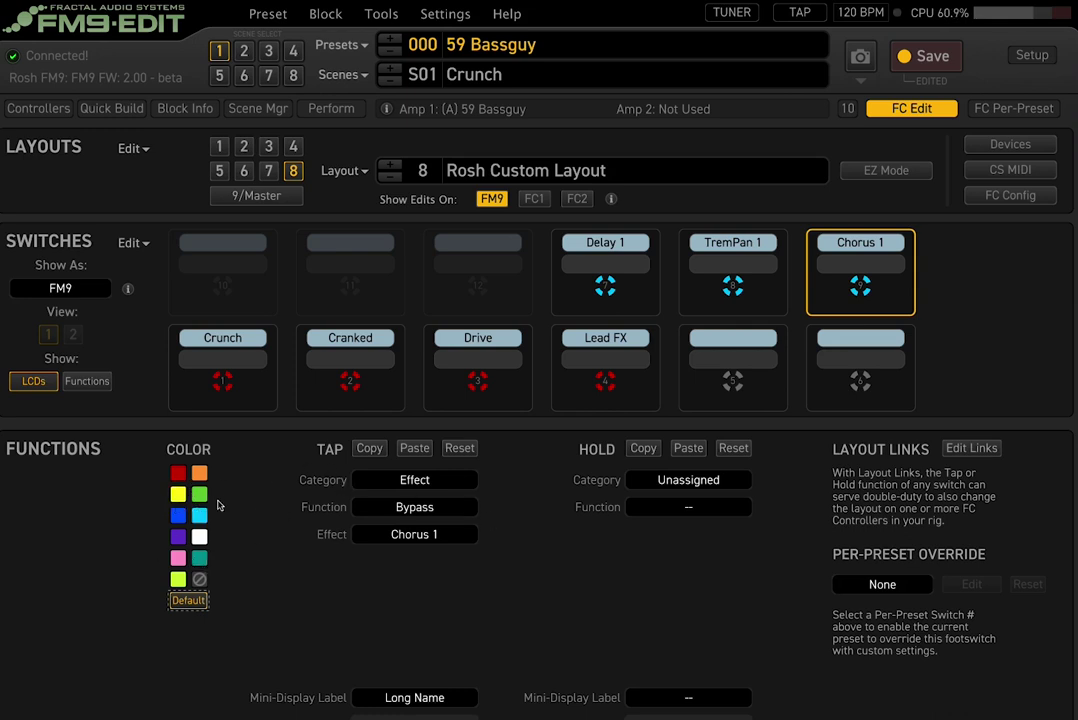
- Assign footswitch 5's tap action to the Effect category with the Bypass function for Drive 1
{"action": "left_click", "coordinate": [745, 392]}
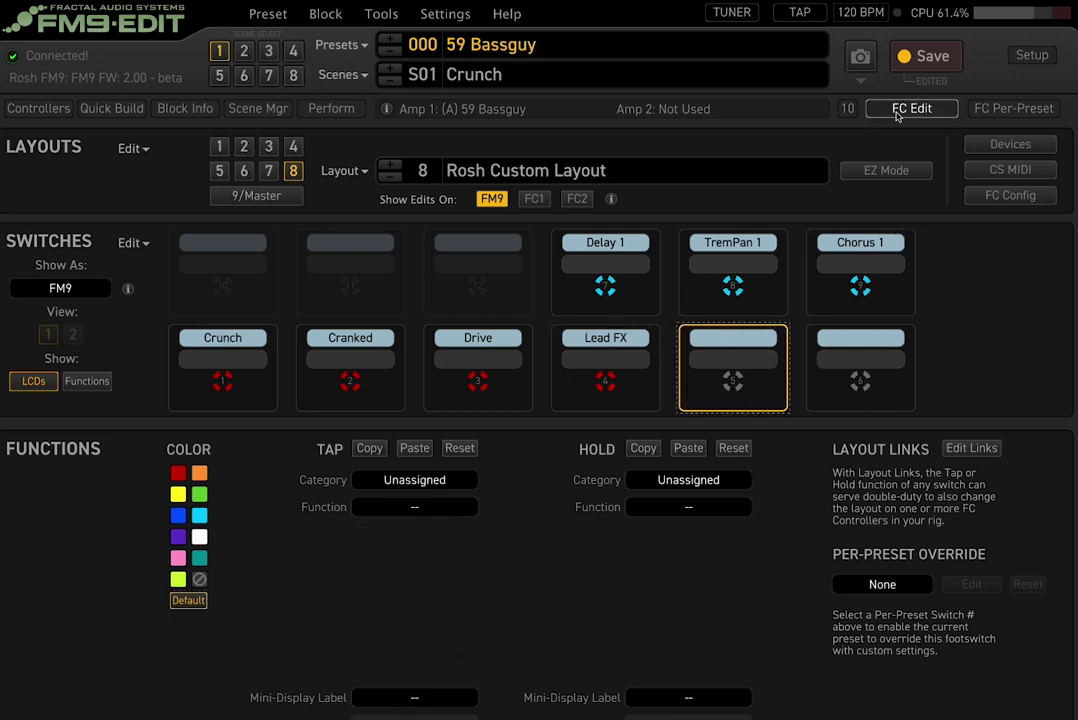
{"action": "left_click", "coordinate": [900, 112]}
{"action": "left_click", "coordinate": [414, 480]}
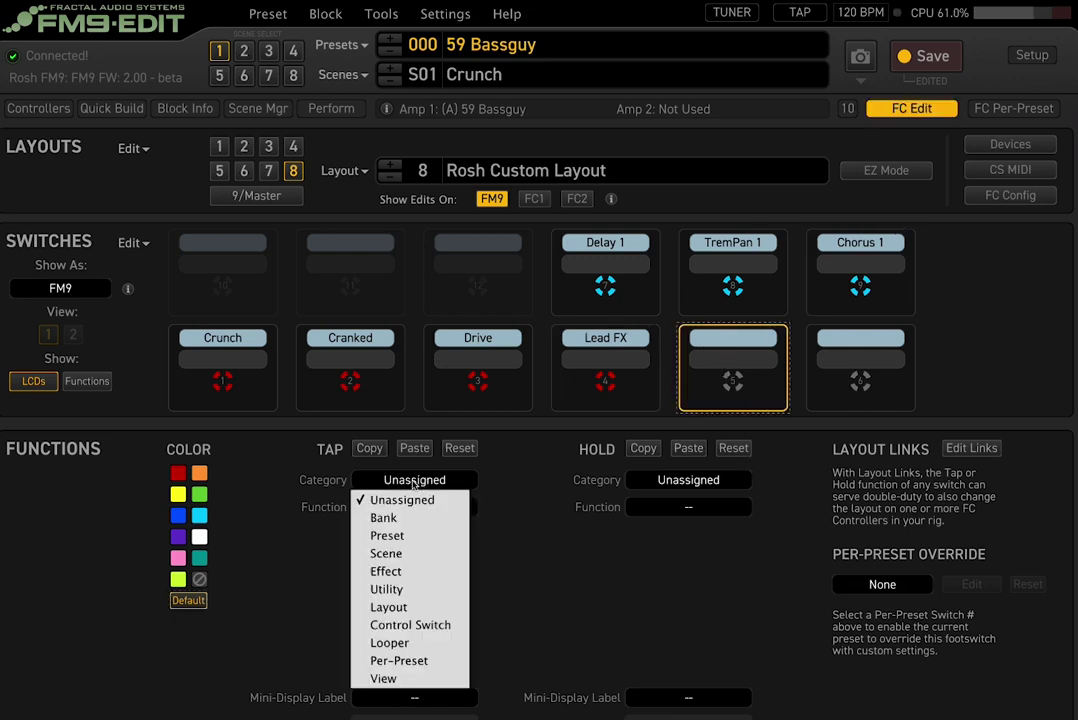
{"action": "left_click", "coordinate": [415, 572]}
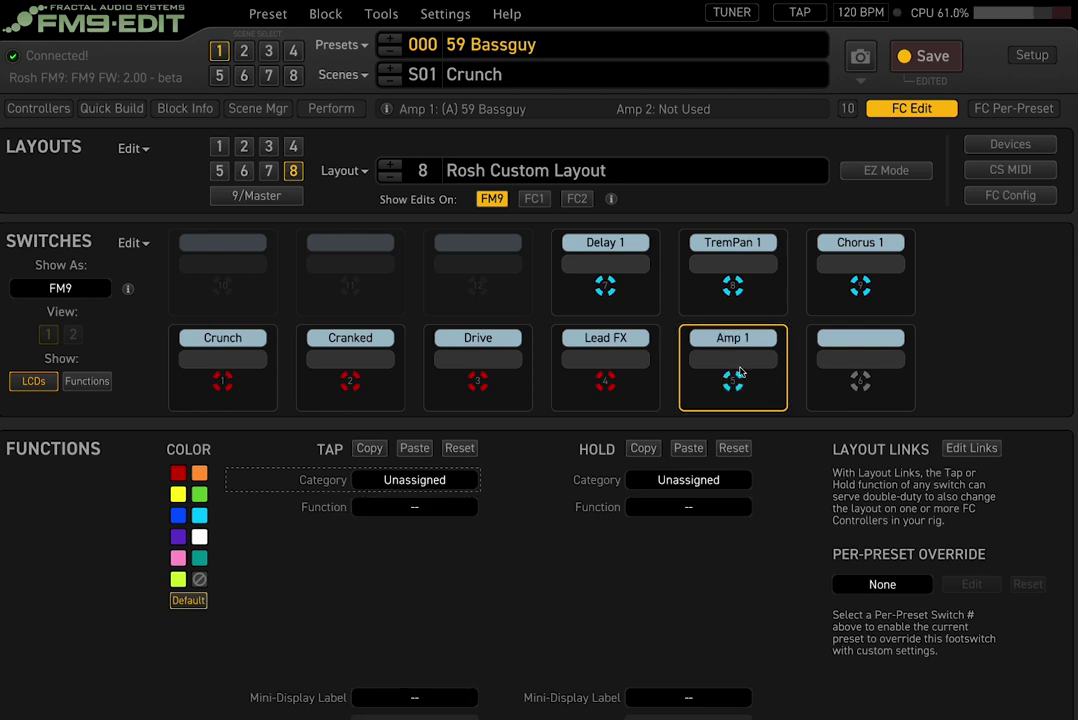
{"action": "left_click", "coordinate": [410, 536]}
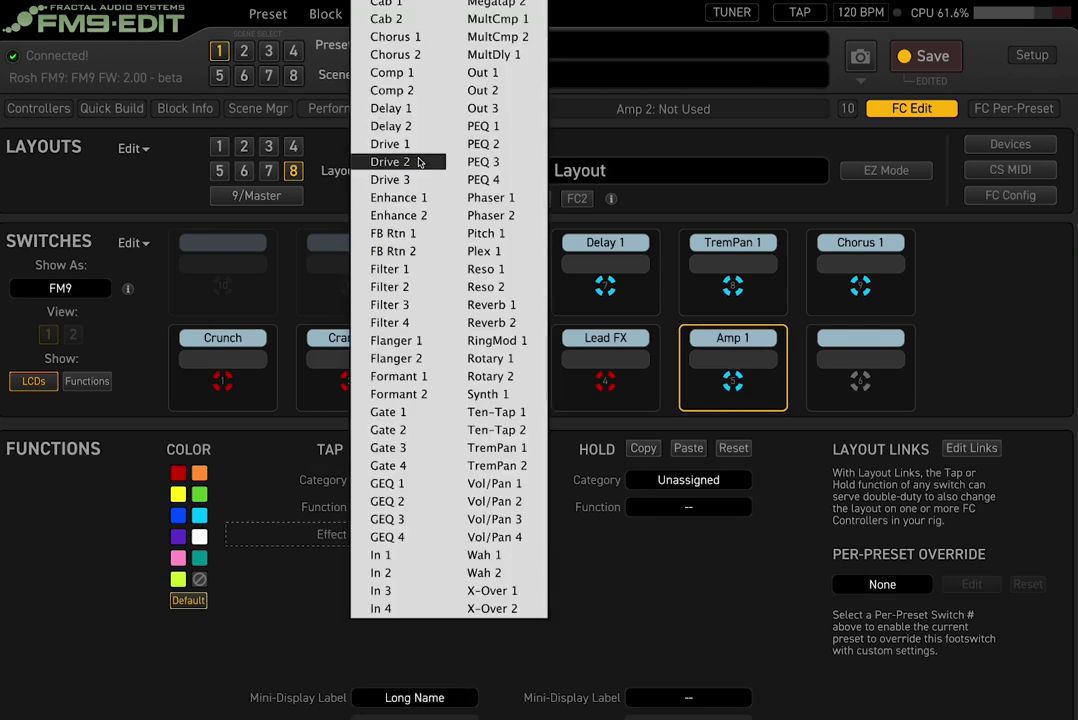
{"action": "left_click", "coordinate": [903, 163]}
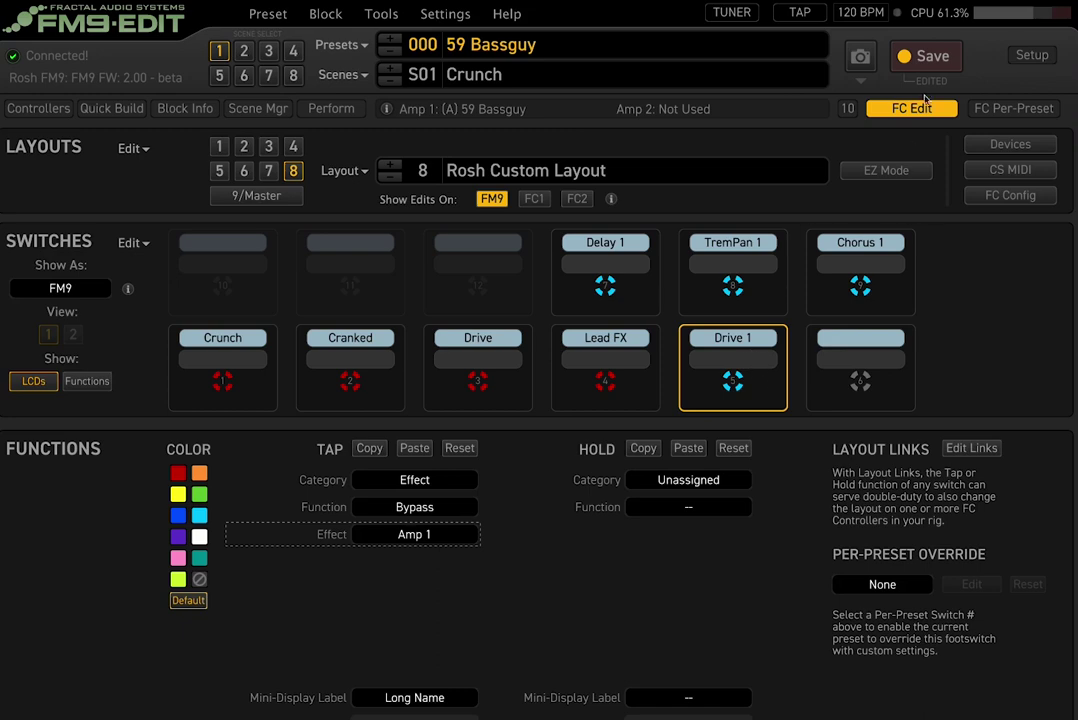
- Check the Phaser block in the preset grid, and assign footswitch 6's tap action to Effect, Bypass, Phaser 1
{"action": "left_click", "coordinate": [920, 104]}
{"action": "left_click", "coordinate": [264, 253]}
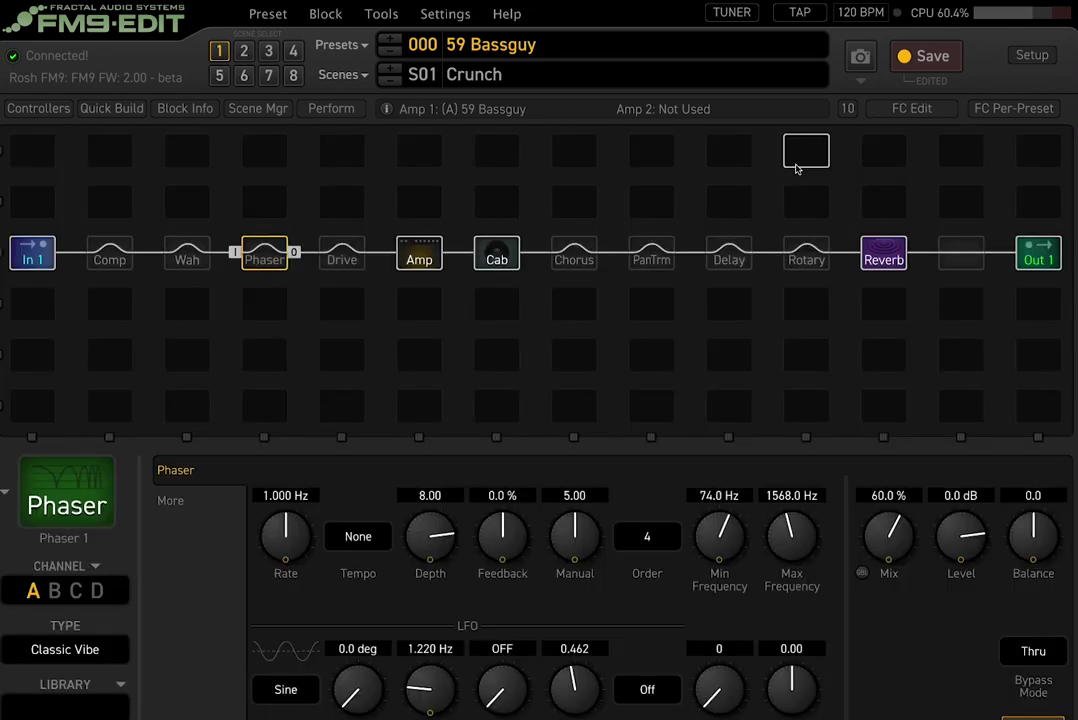
{"action": "left_click", "coordinate": [905, 108]}
{"action": "left_click", "coordinate": [847, 364]}
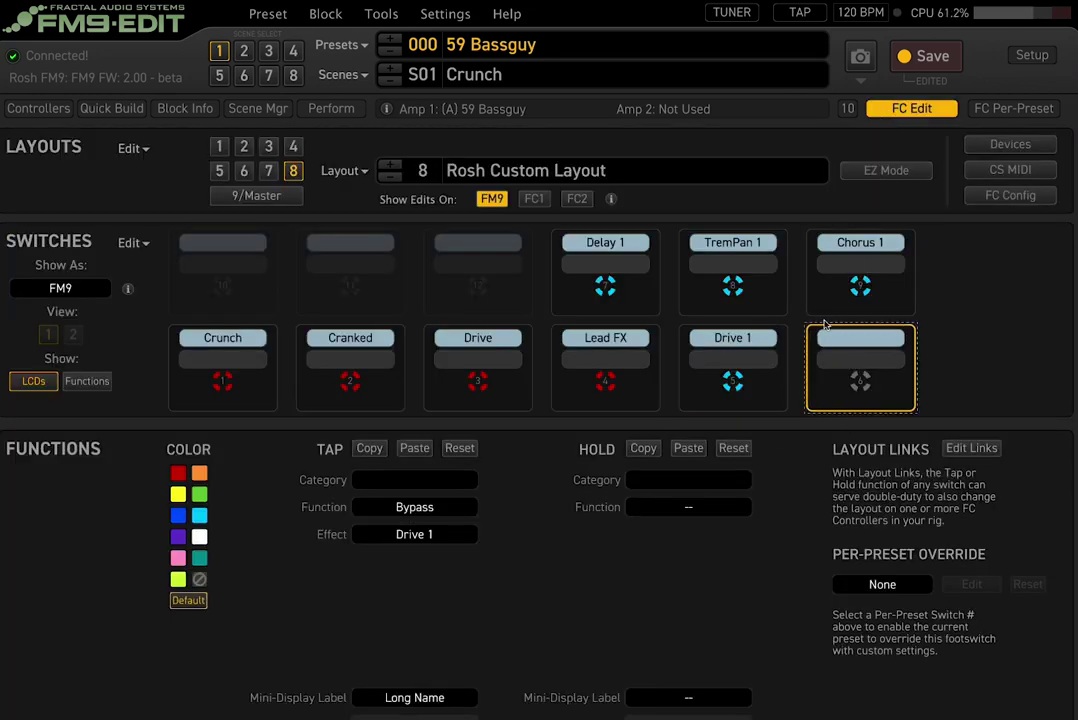
{"action": "left_click", "coordinate": [414, 480]}
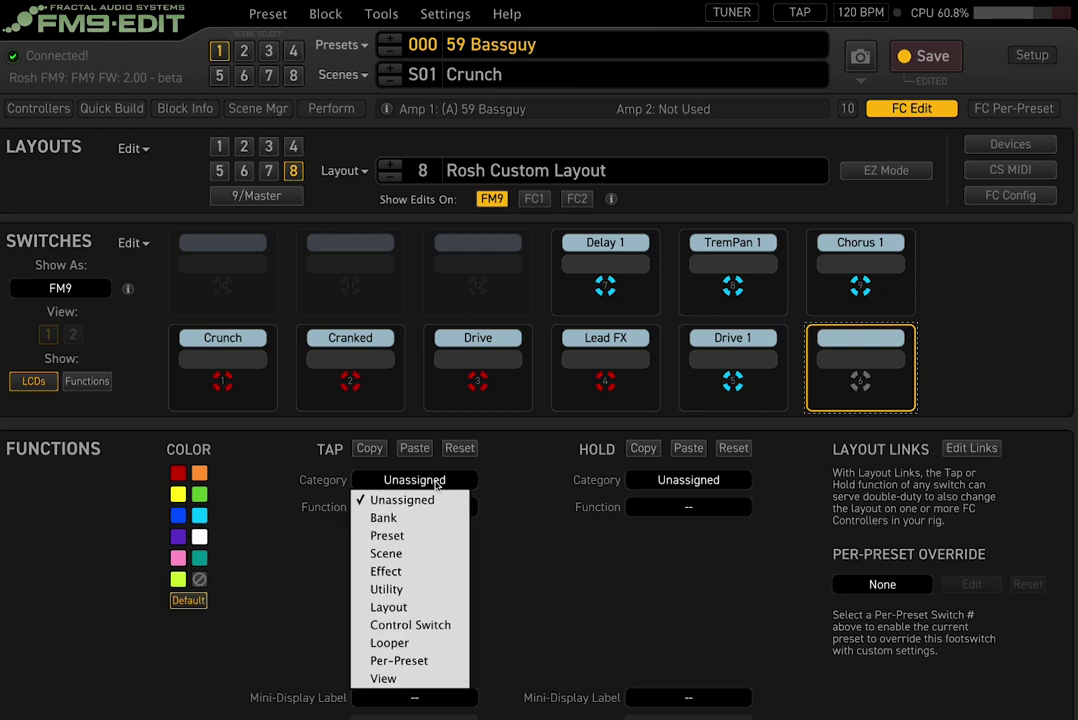
{"action": "left_click", "coordinate": [388, 571]}
{"action": "left_click", "coordinate": [432, 538]}
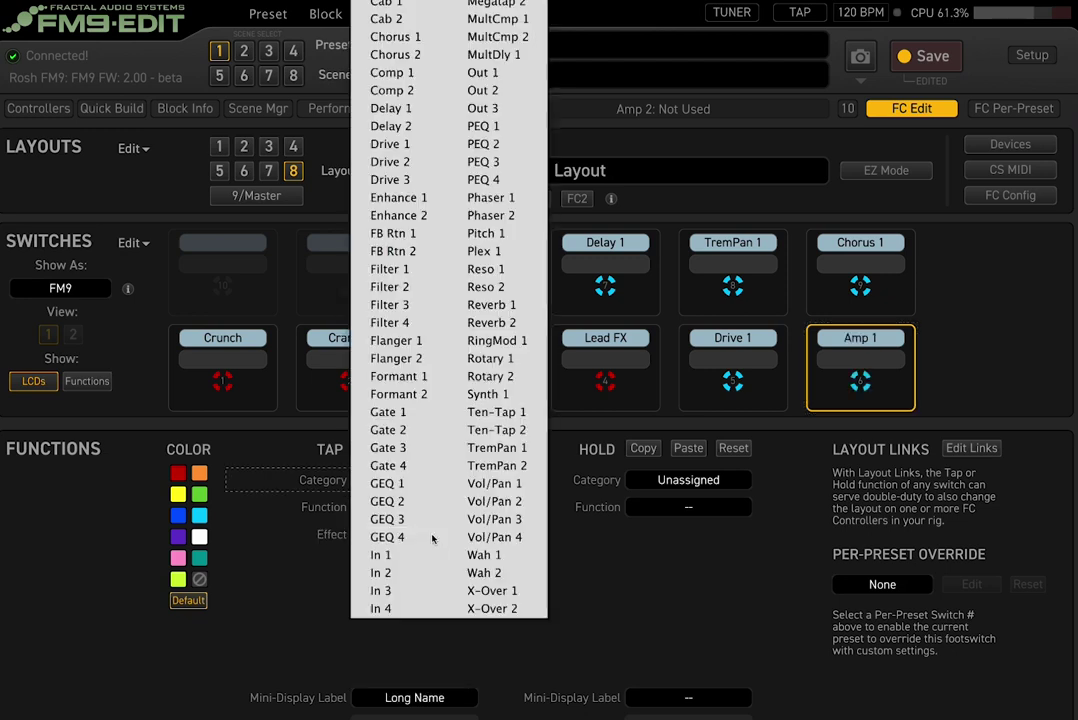
{"action": "key", "text": "Escape"}
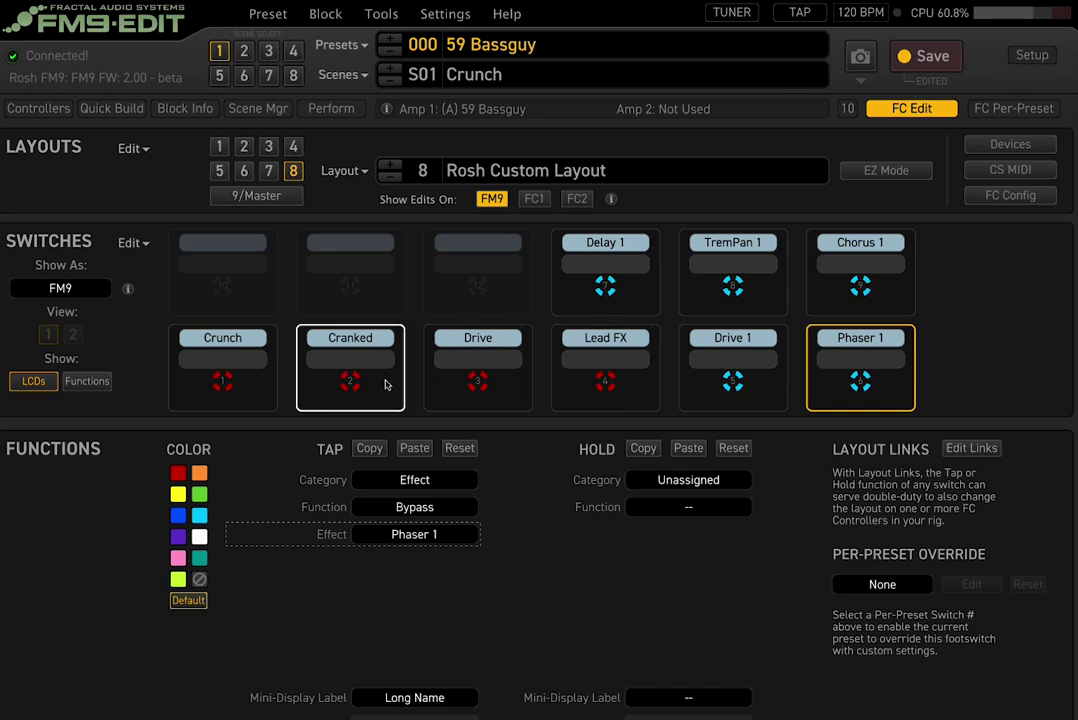
- Review the scene list, and examine the Phaser and Delay blocks in the preset grid against the hardware footswitches
{"action": "left_click", "coordinate": [342, 75]}
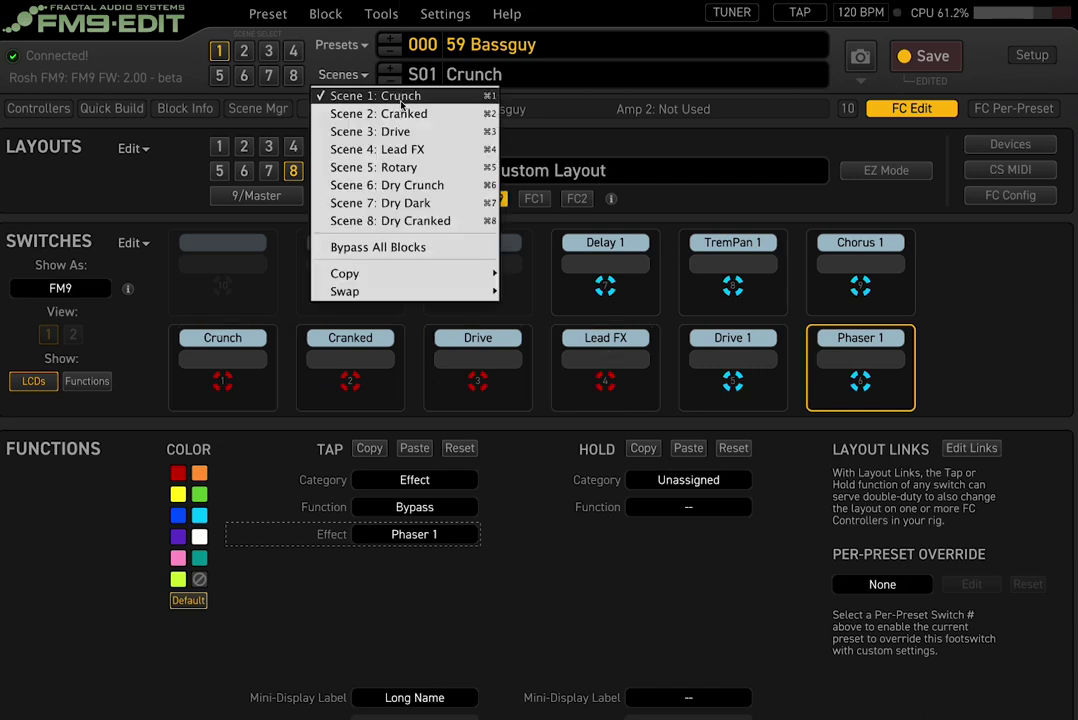
{"action": "left_click", "coordinate": [594, 577]}
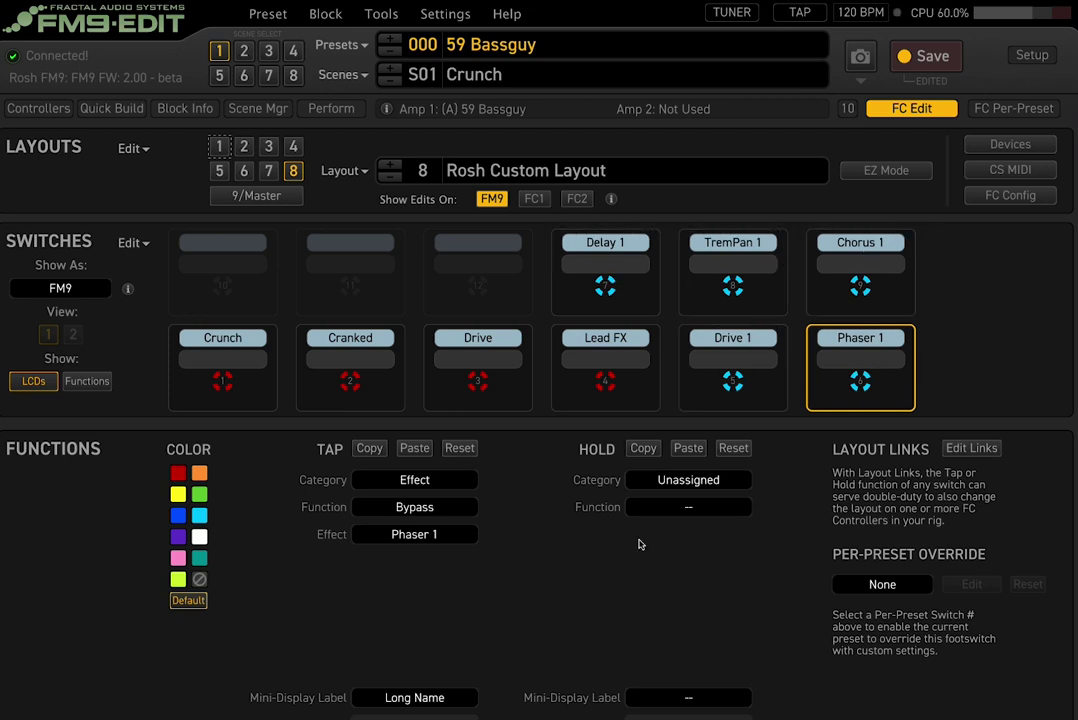
{"action": "left_click", "coordinate": [895, 115]}
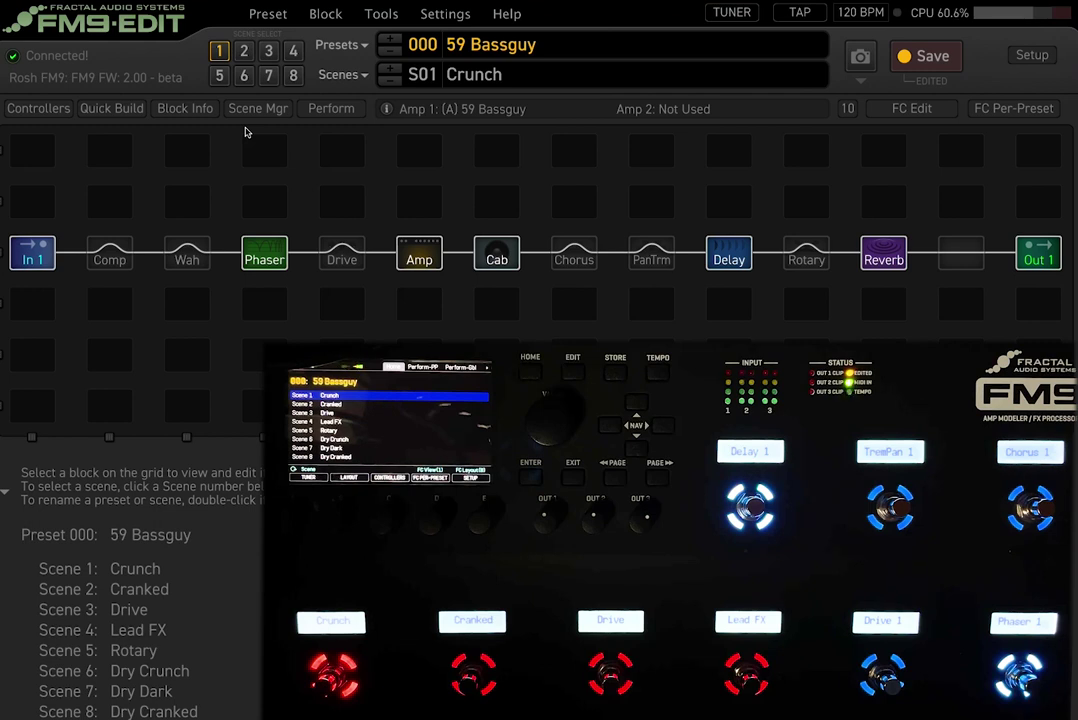
{"action": "left_click", "coordinate": [262, 255]}
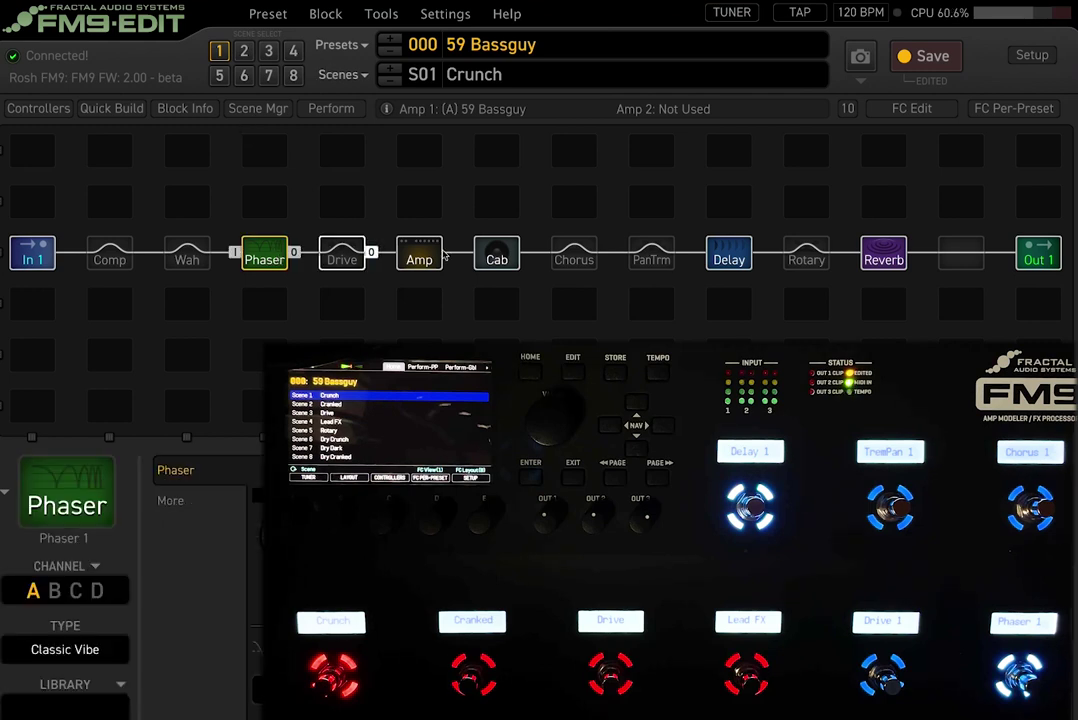
{"action": "left_click", "coordinate": [730, 258]}
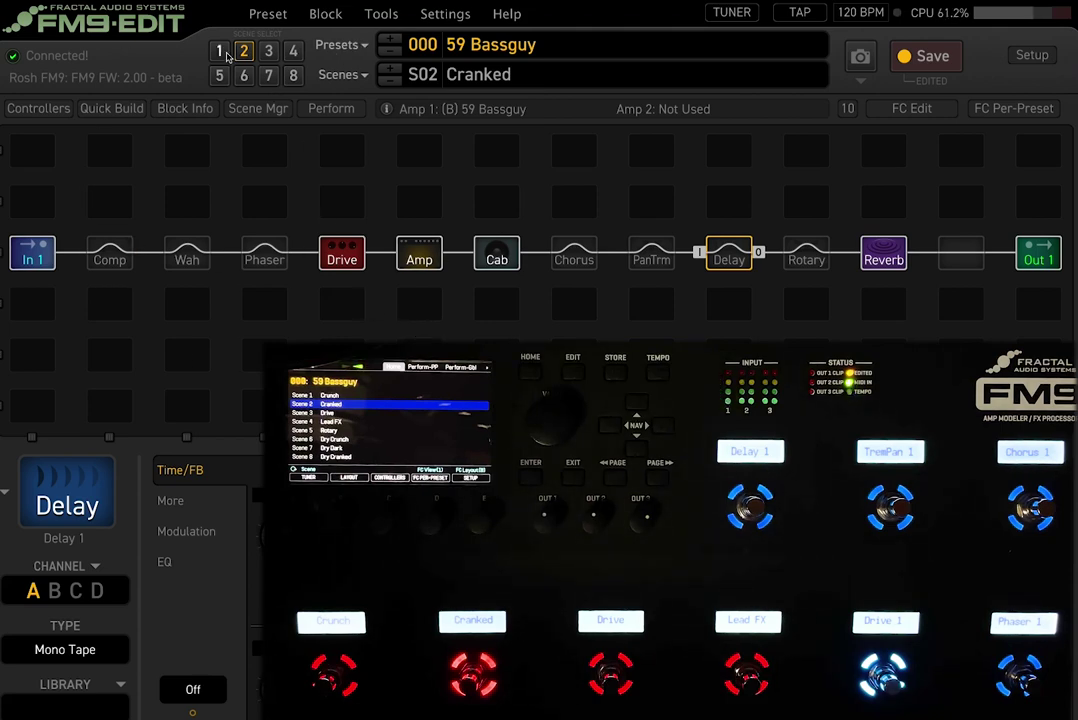
- Load preset 009 Plexi 100W and recall its scene 1, High, to try the layout with another preset
{"action": "left_click", "coordinate": [338, 45]}
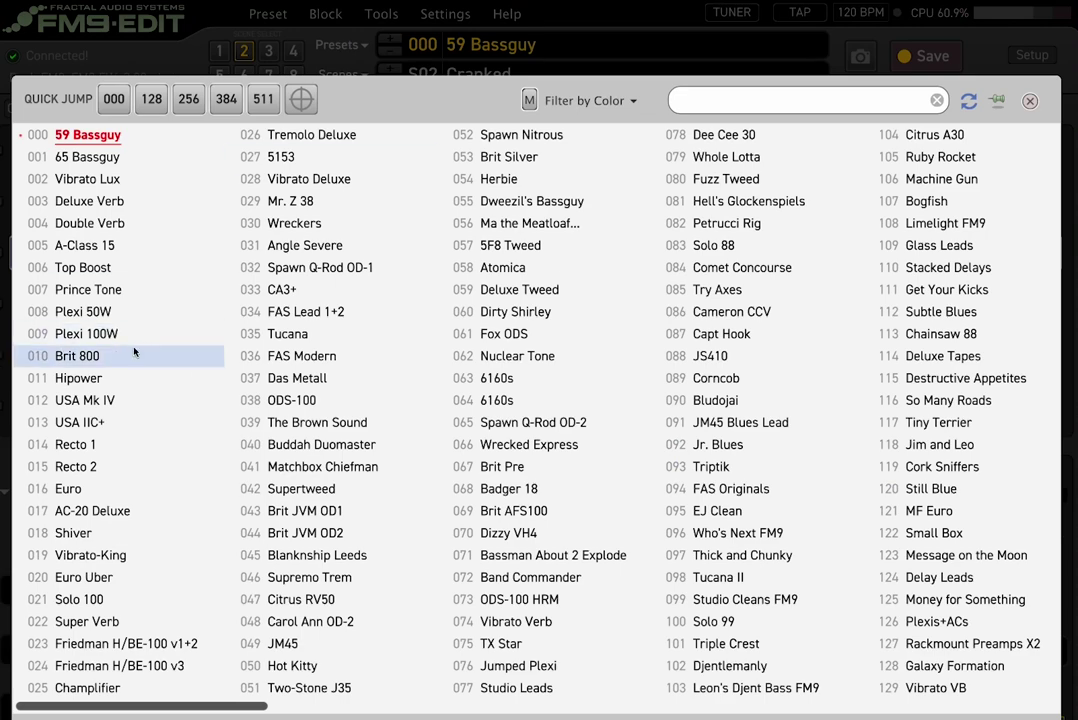
{"action": "key", "text": "Escape"}
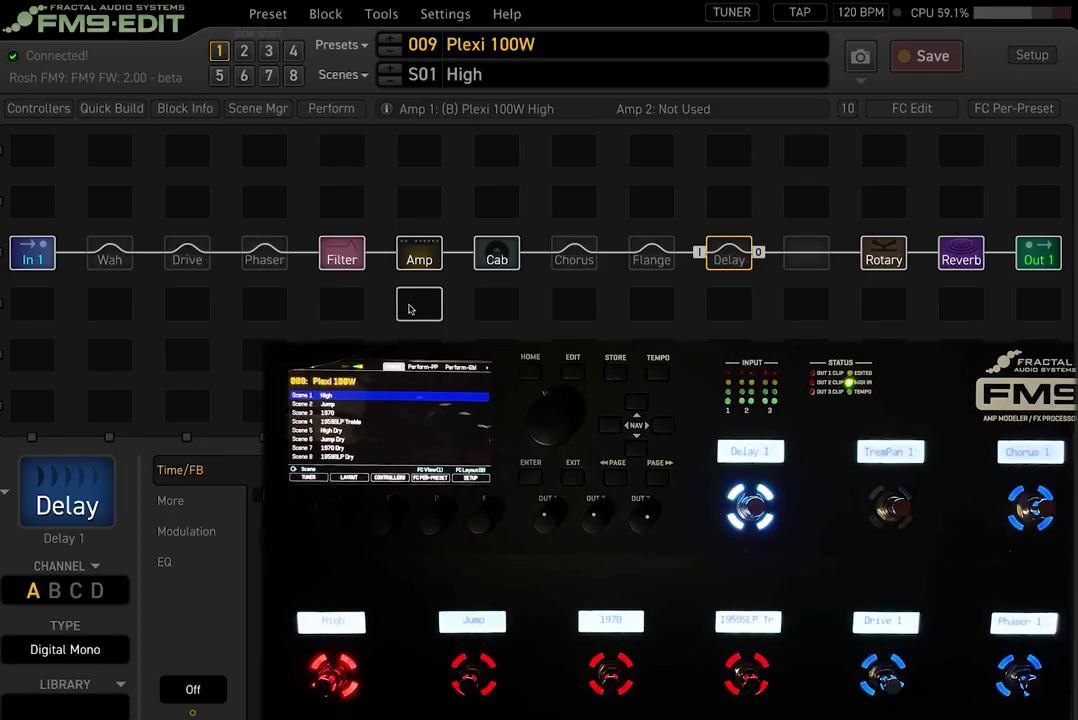
{"action": "left_click", "coordinate": [338, 75]}
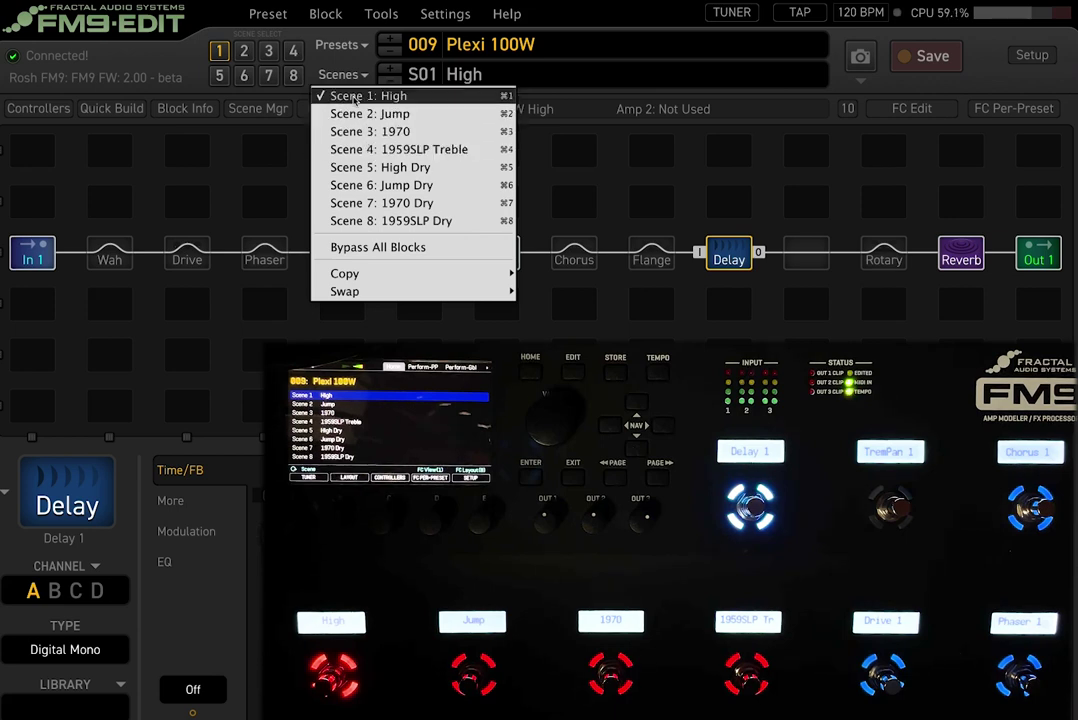
{"action": "left_click", "coordinate": [368, 96]}
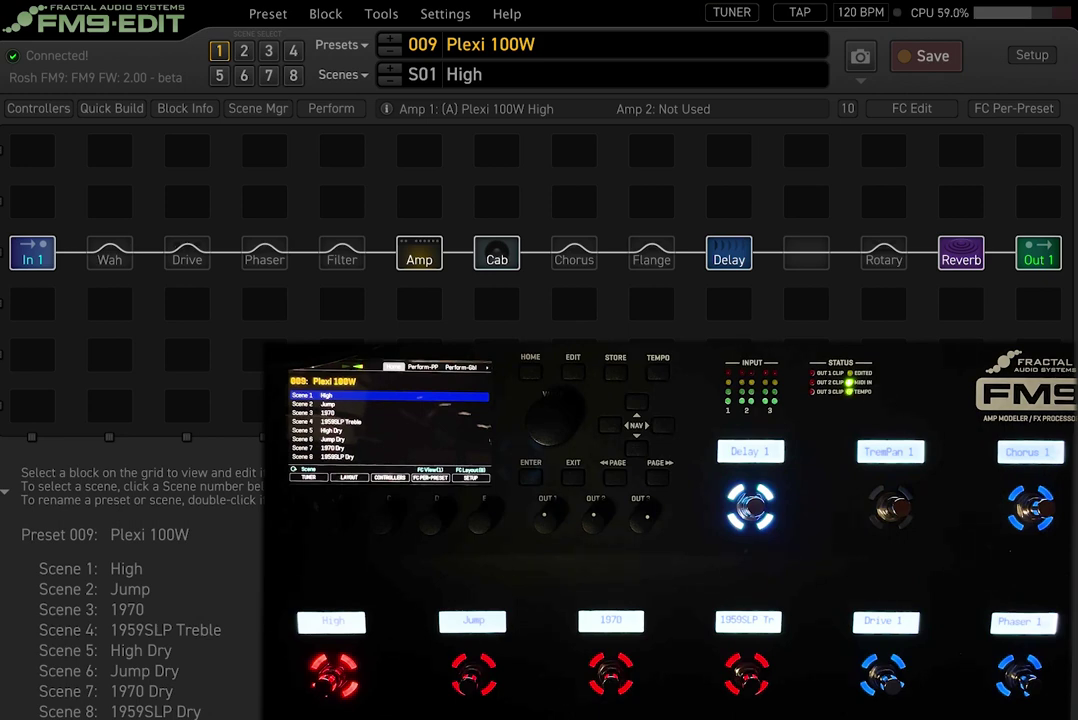
- Load preset 000 59 Bassguy and check its scene names and effect states on the hardware footswitches
{"action": "left_click", "coordinate": [287, 44]}
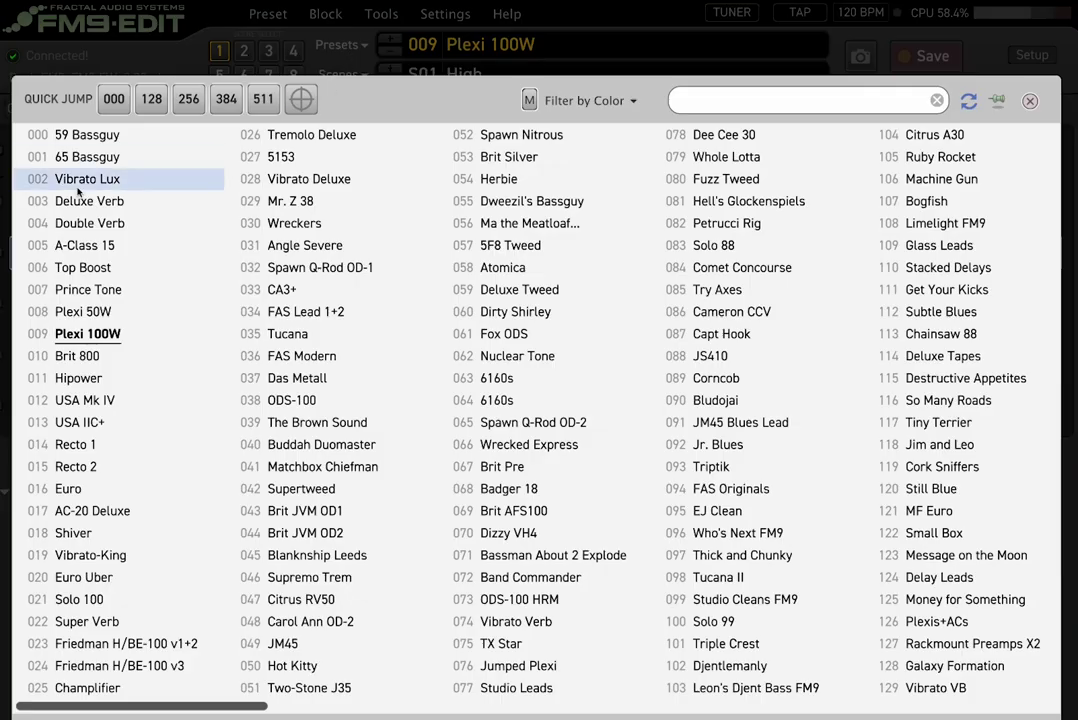
{"action": "left_click", "coordinate": [82, 141]}
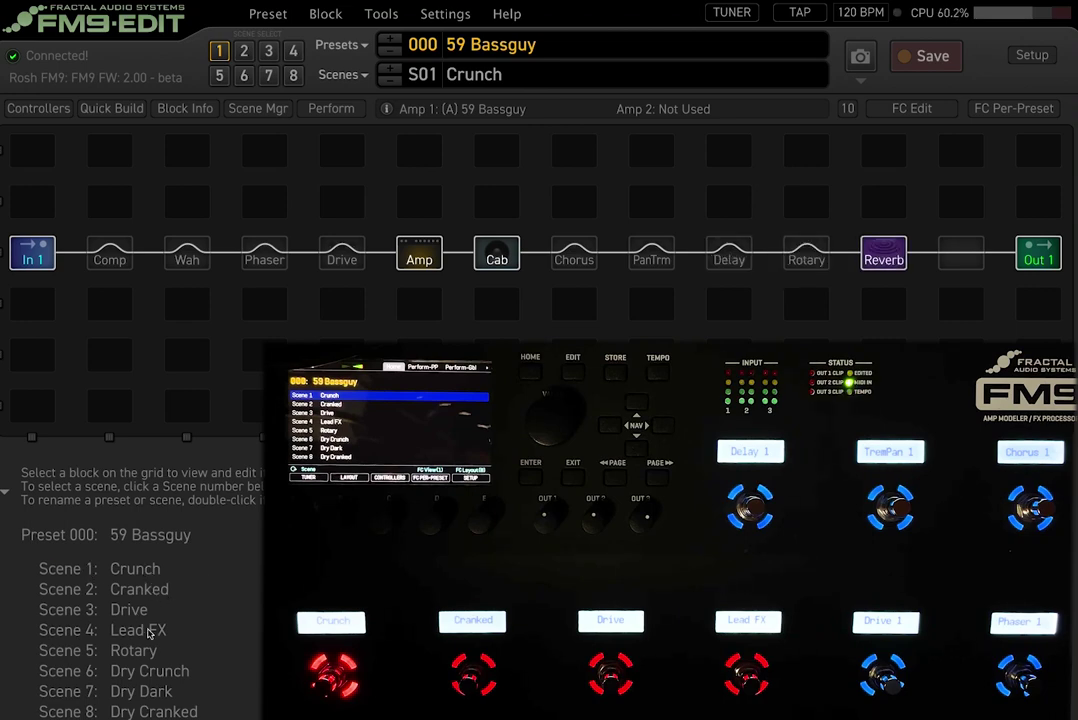
{"action": "left_click", "coordinate": [287, 44]}
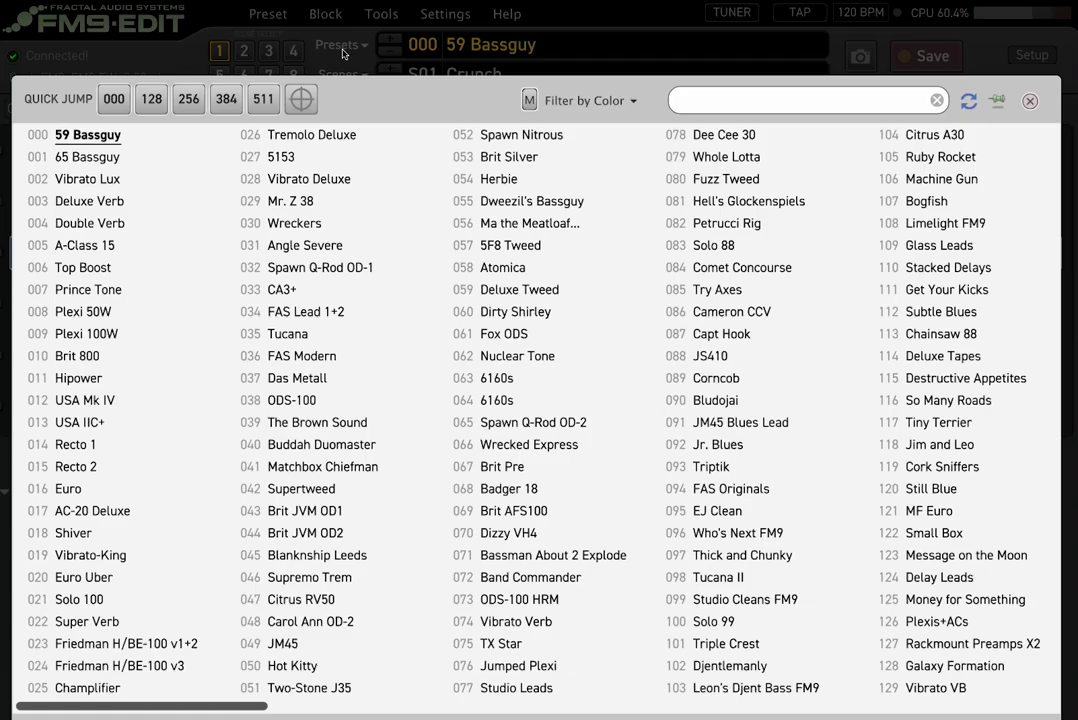
{"action": "left_click", "coordinate": [80, 312]}
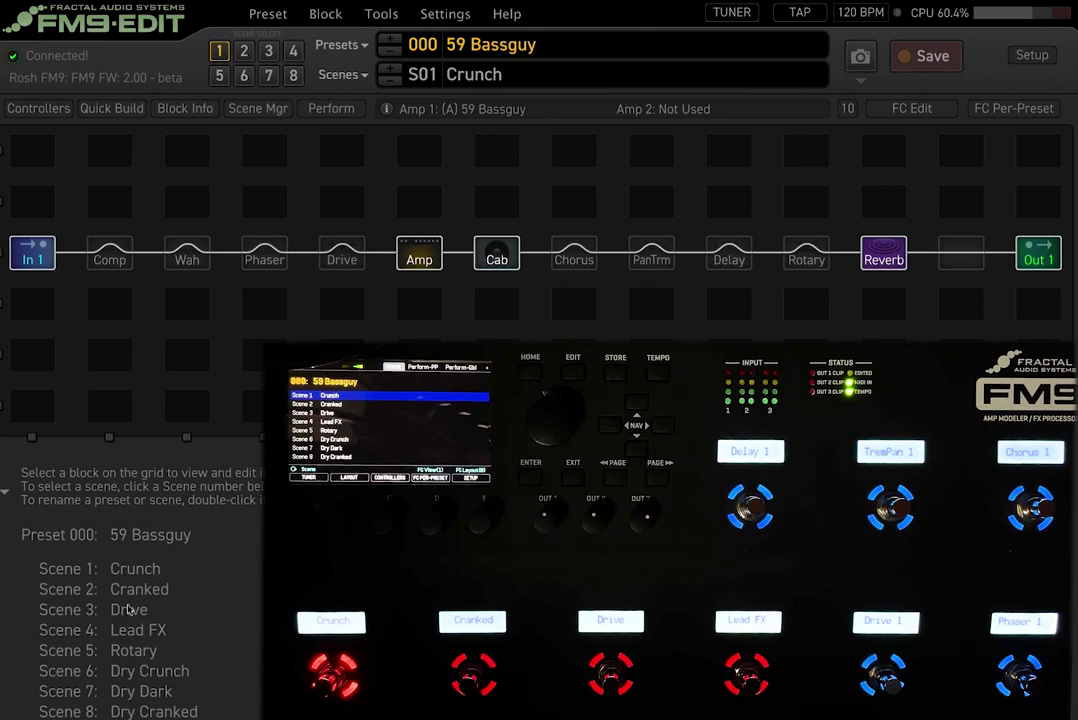
- Switch back to preset 009 Plexi 100W and select Scene 1: High from its scene list
{"action": "left_click", "coordinate": [338, 48]}
{"action": "left_click", "coordinate": [99, 336]}
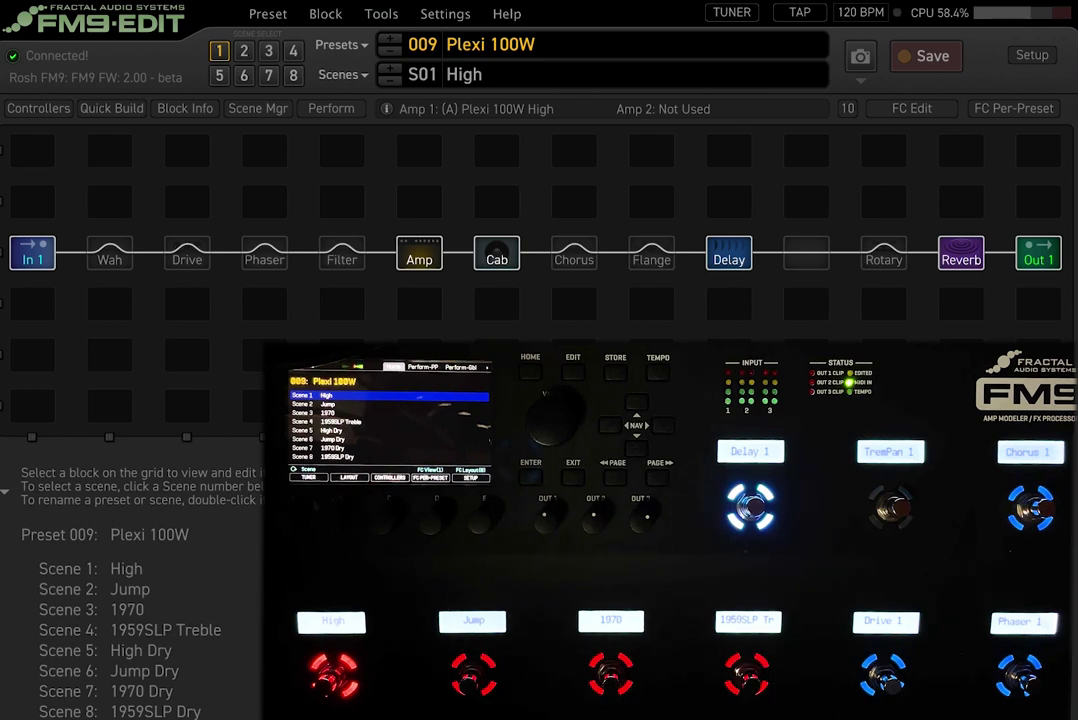
{"action": "left_click", "coordinate": [325, 76]}
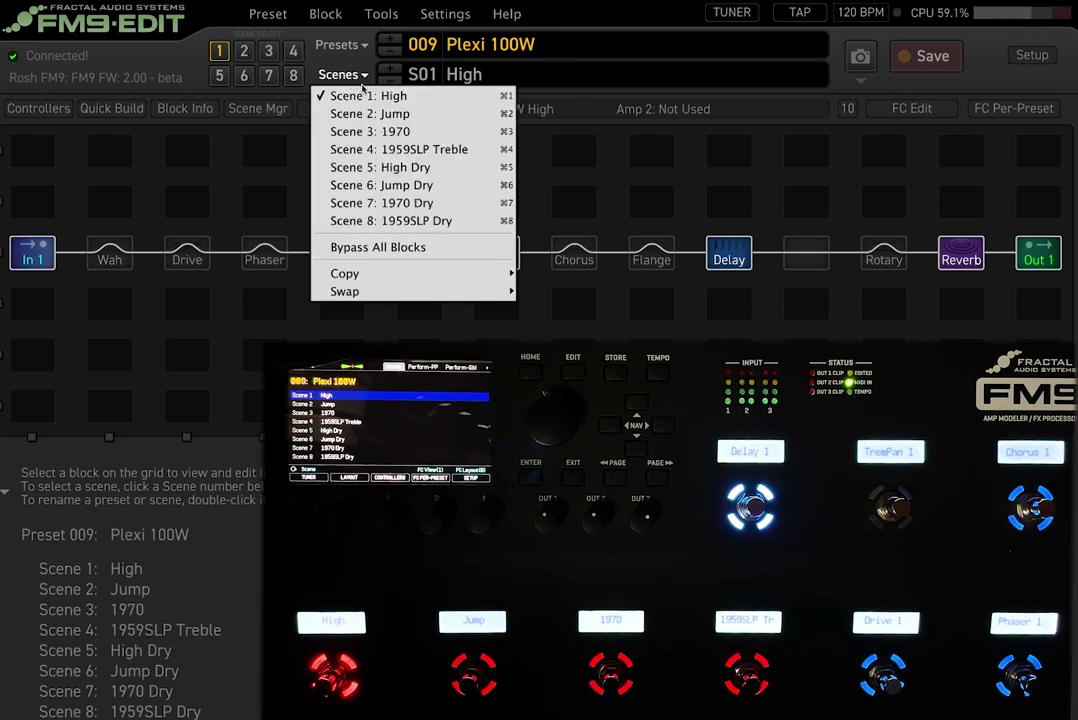
{"action": "left_click", "coordinate": [370, 96]}
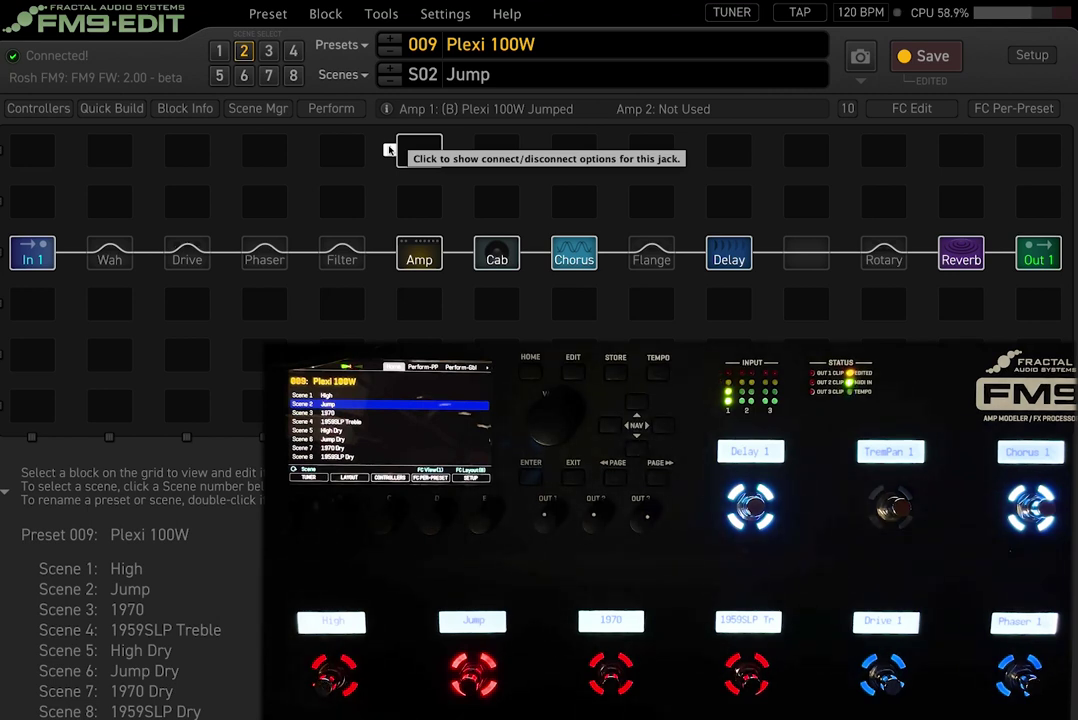
- Examine effect footswitches 5 to 9 of layout 8 in the footswitch editor, and return to the preset grid
{"action": "left_click", "coordinate": [908, 108]}
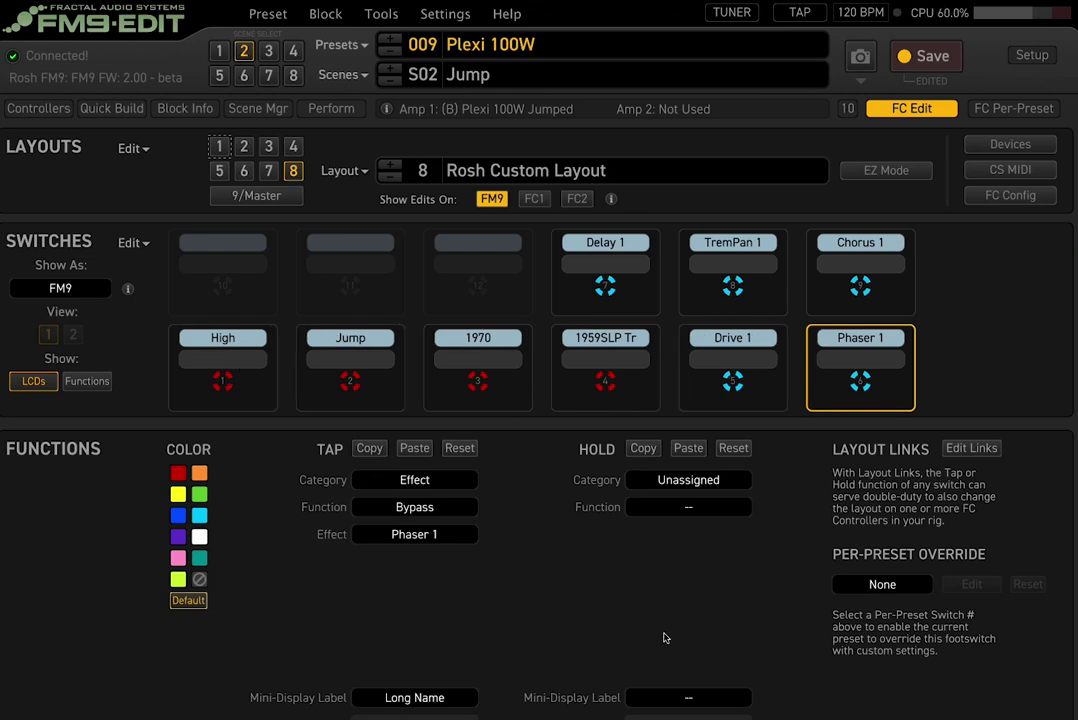
{"action": "left_click_drag", "start_coordinate": [621, 272], "coordinate": [858, 262]}
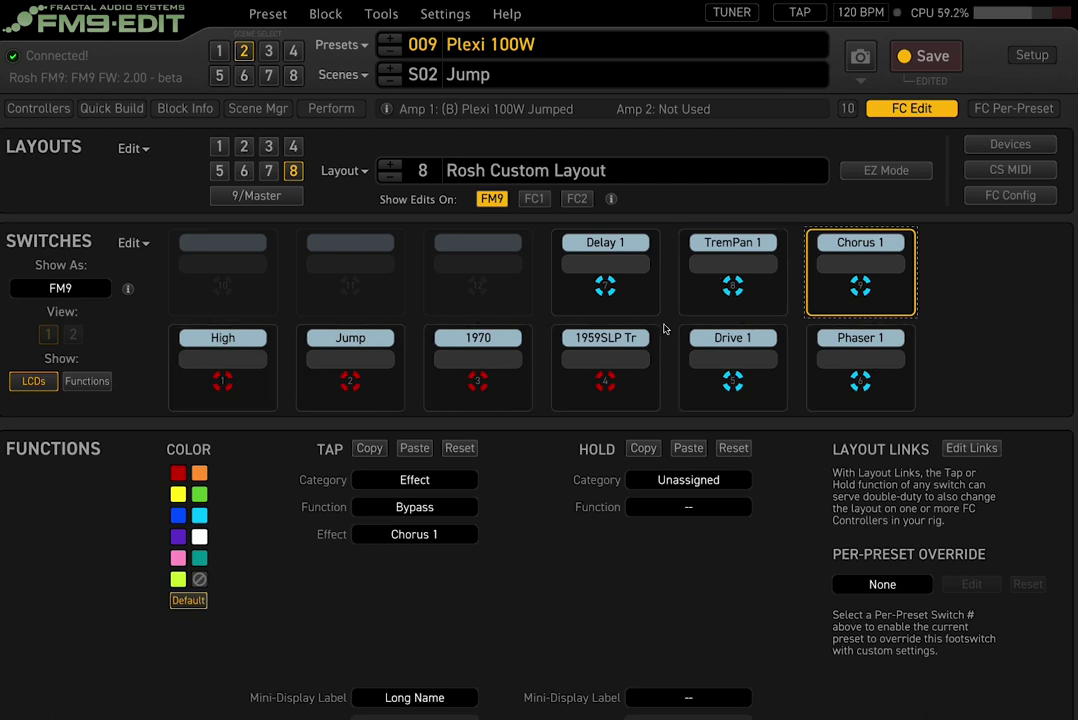
{"action": "left_click", "coordinate": [700, 256]}
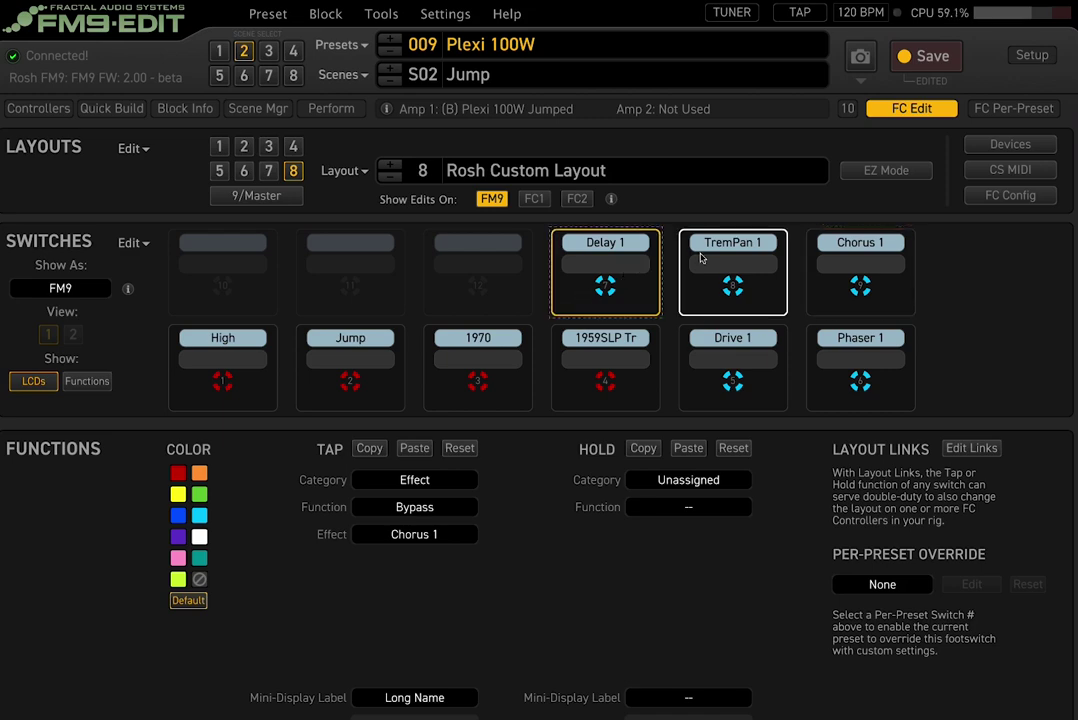
{"action": "left_click", "coordinate": [845, 262]}
{"action": "left_click", "coordinate": [885, 358]}
{"action": "left_click", "coordinate": [752, 378]}
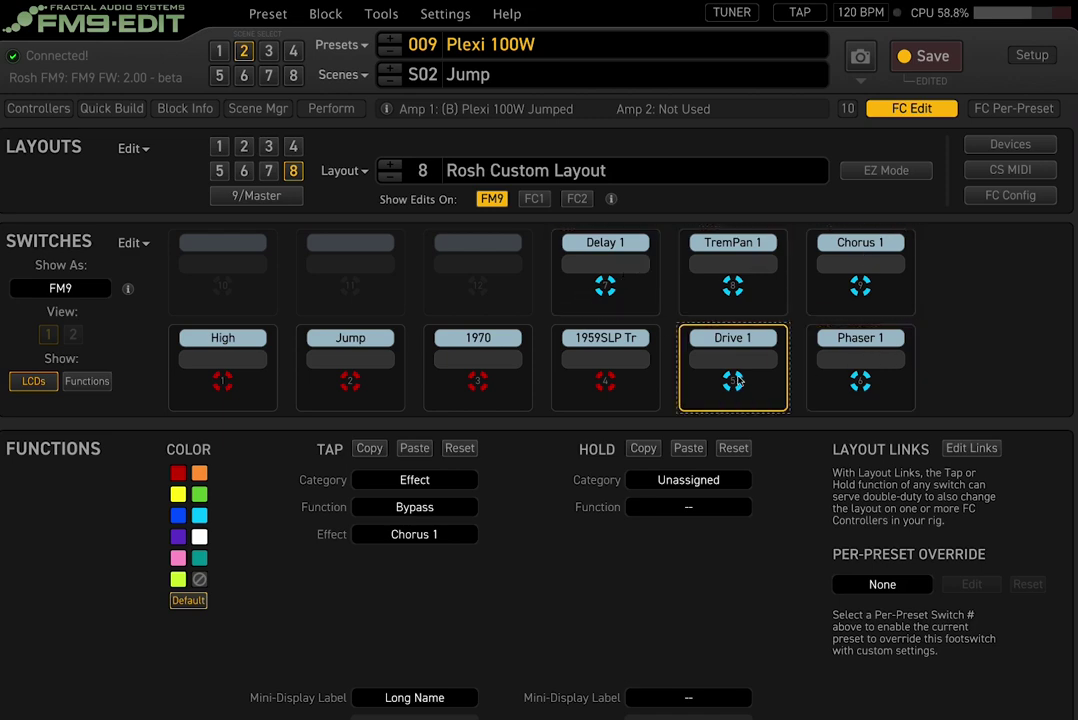
{"action": "left_click", "coordinate": [911, 108]}
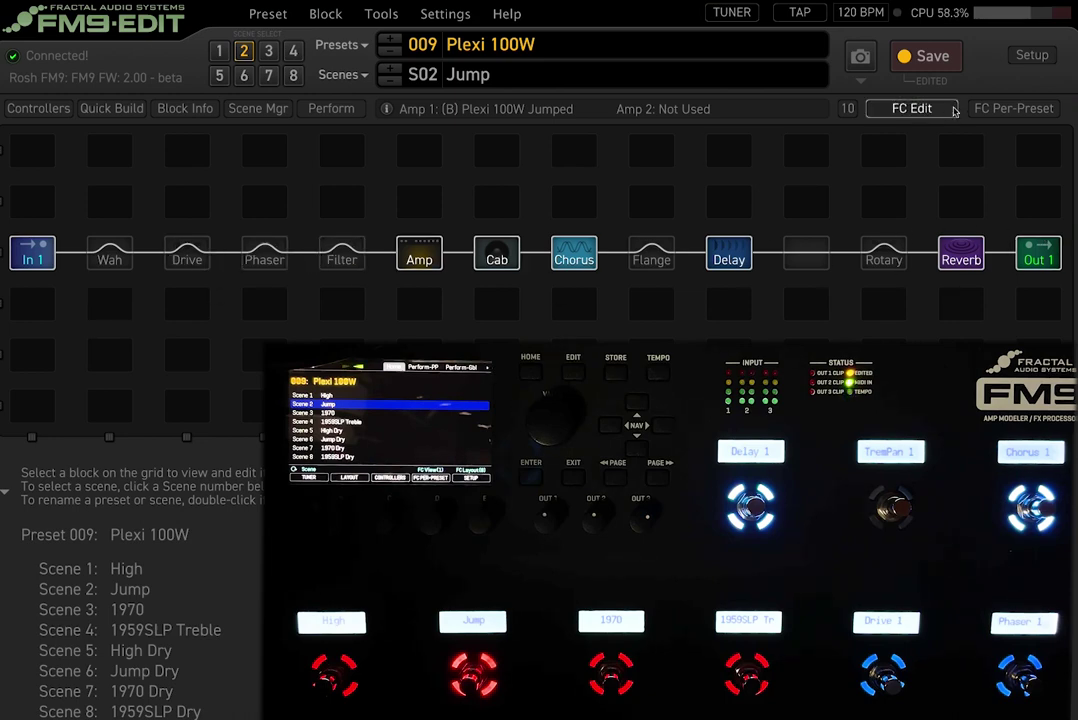
- In the footswitch editor, swap Phaser 1 on switch 6 with TremPan 1 on switch 8
{"action": "left_click", "coordinate": [911, 108]}
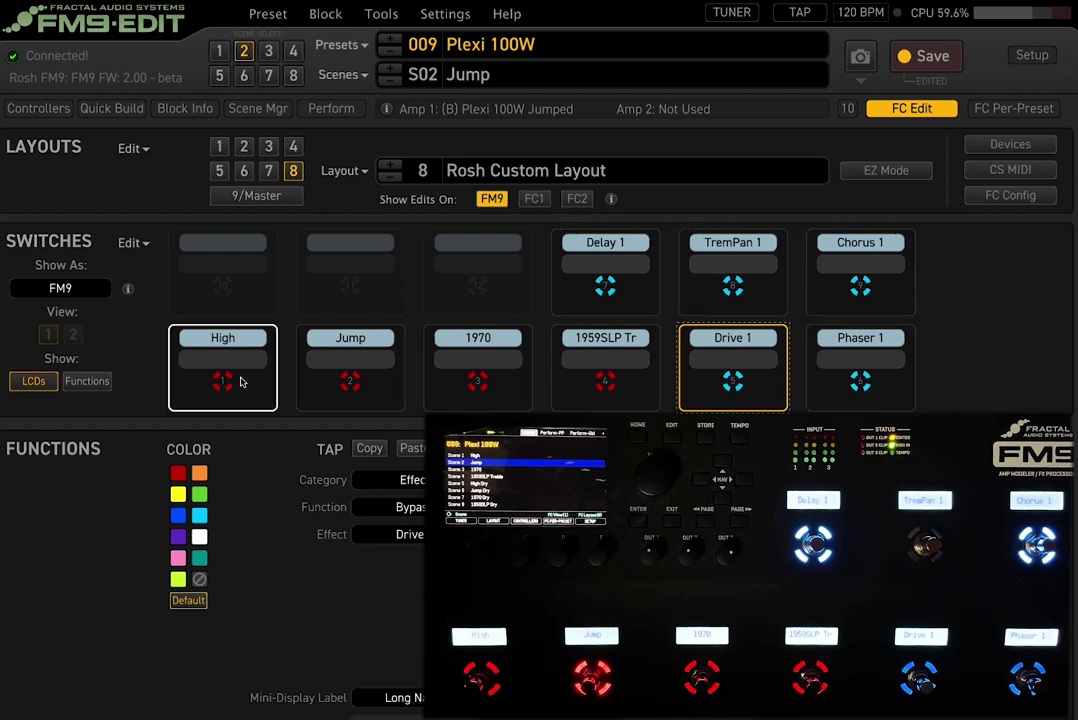
{"action": "left_click", "coordinate": [882, 369]}
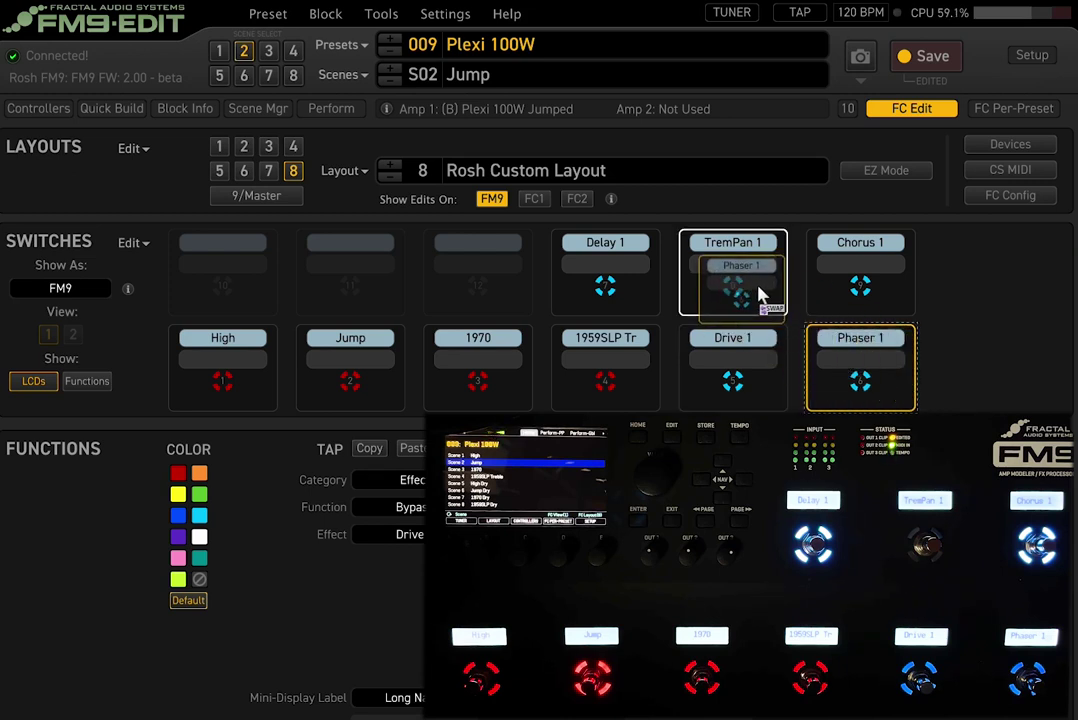
{"action": "left_click_drag", "start_coordinate": [756, 283], "coordinate": [910, 408]}
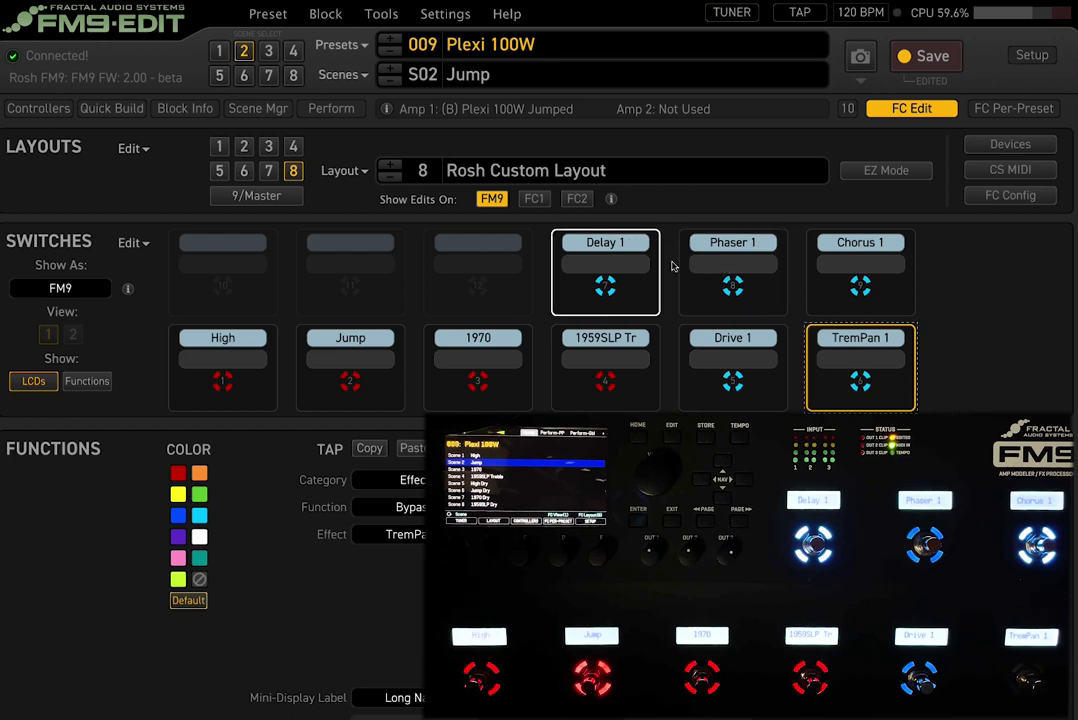
{"action": "left_click", "coordinate": [755, 296]}
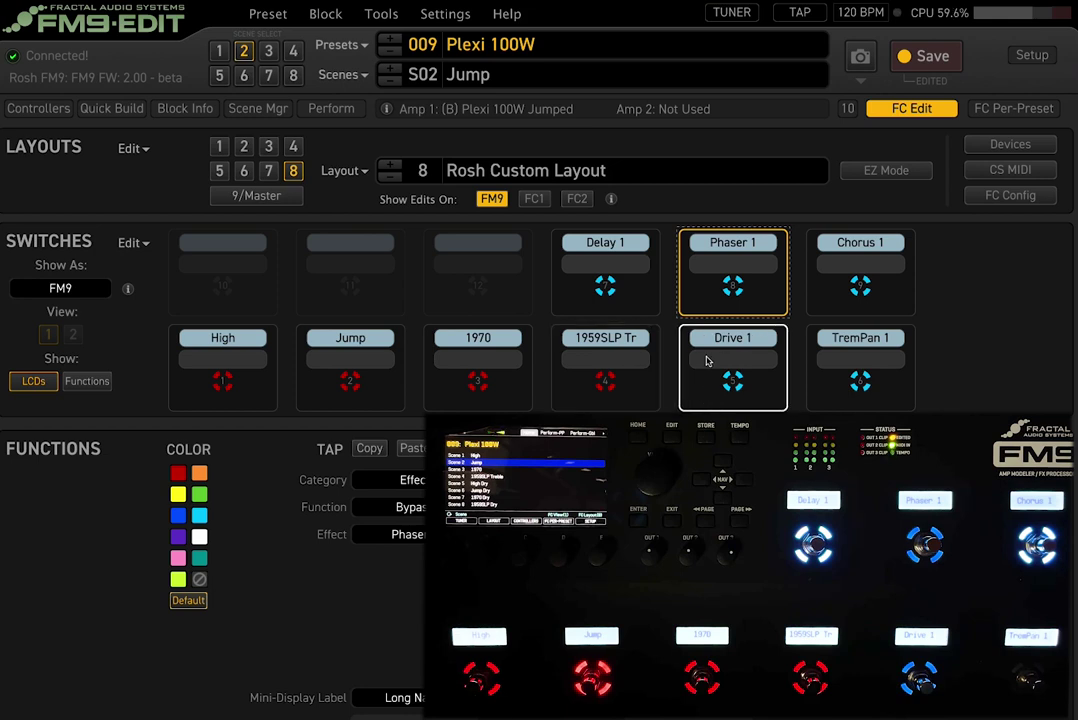
- Swap footswitches so Drive 1 and TremPan 1 sit on switches 1 and 2, and scenes High, Jump, 1970 and 1959SLP Treble on 3 to 6
{"action": "left_click_drag", "start_coordinate": [636, 374], "coordinate": [452, 392]}
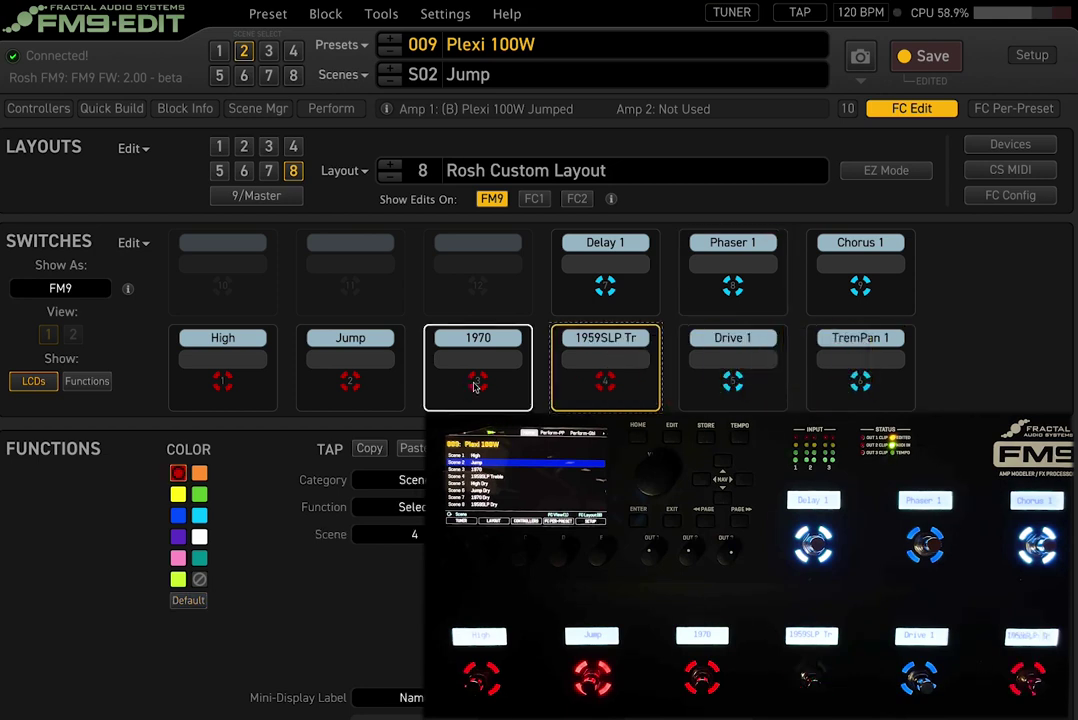
{"action": "left_click_drag", "start_coordinate": [479, 385], "coordinate": [709, 377]}
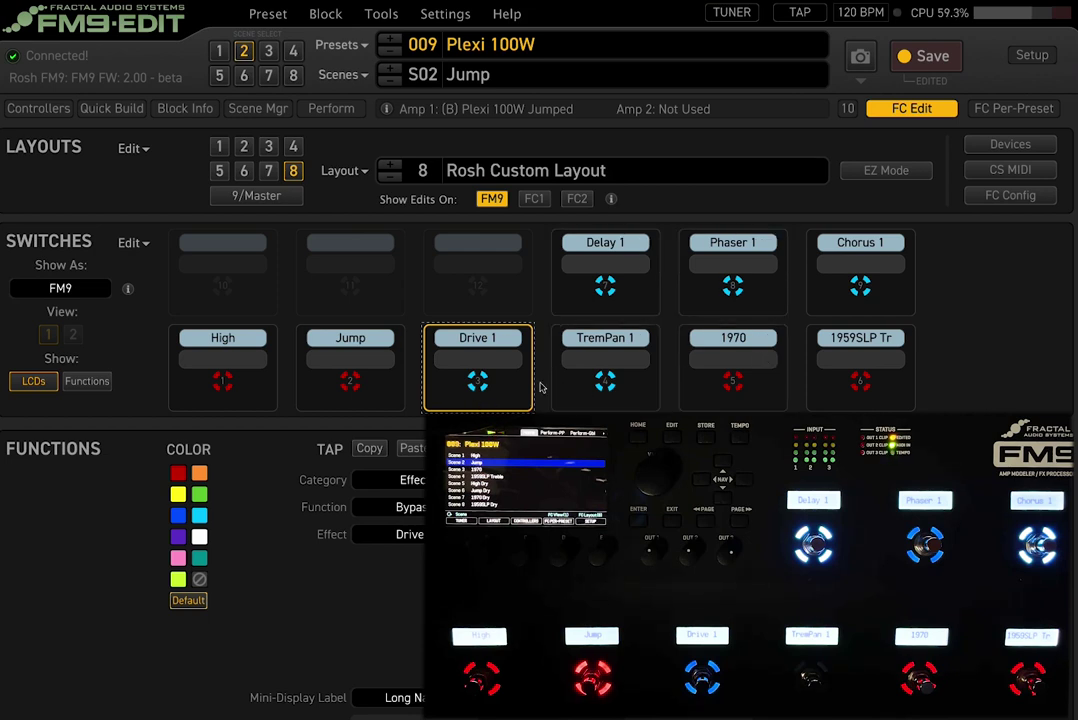
{"action": "left_click", "coordinate": [330, 360]}
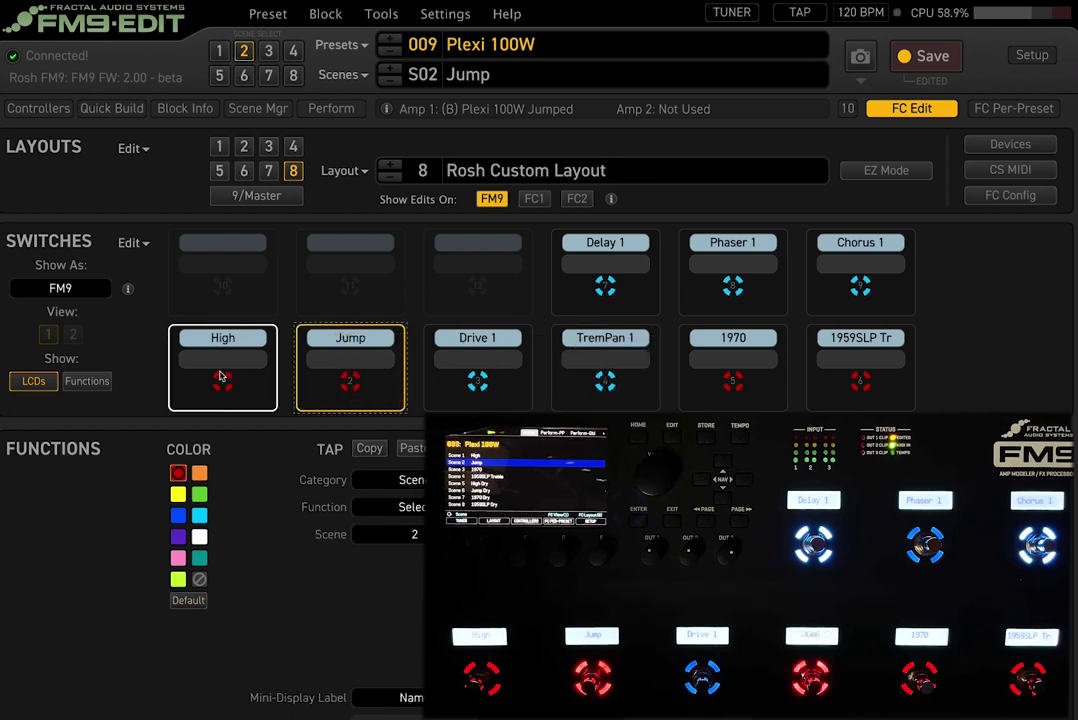
{"action": "left_click_drag", "start_coordinate": [221, 378], "coordinate": [463, 396]}
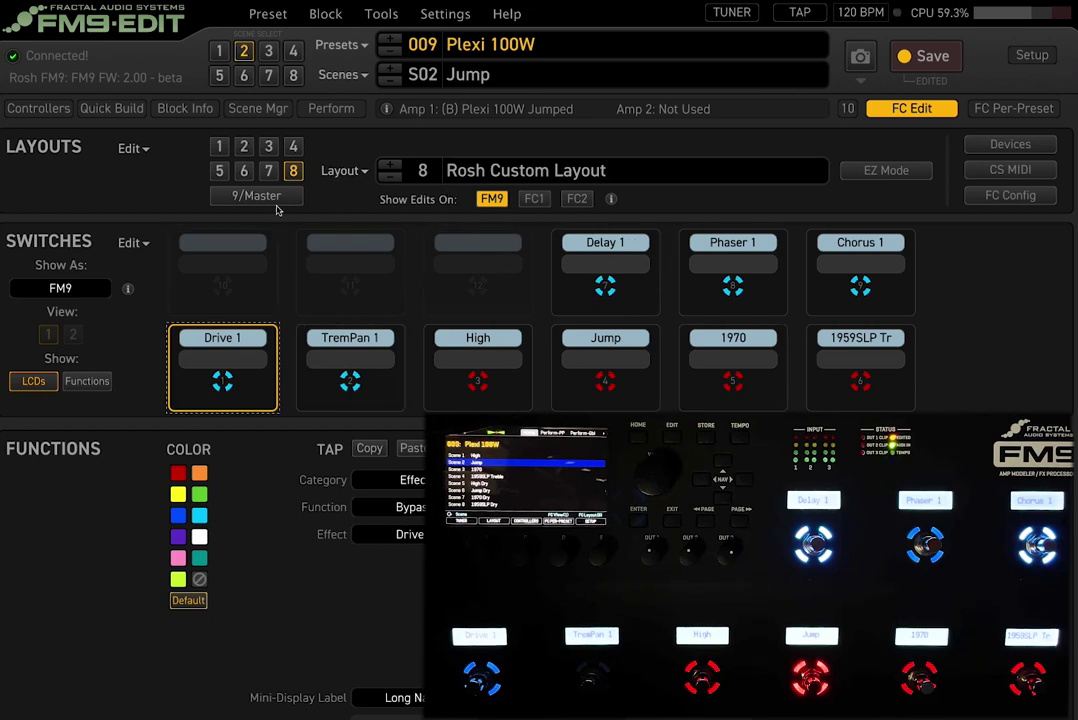
- Clear layout 8, resetting all of its tap and hold switch assignments
{"action": "left_click", "coordinate": [145, 148]}
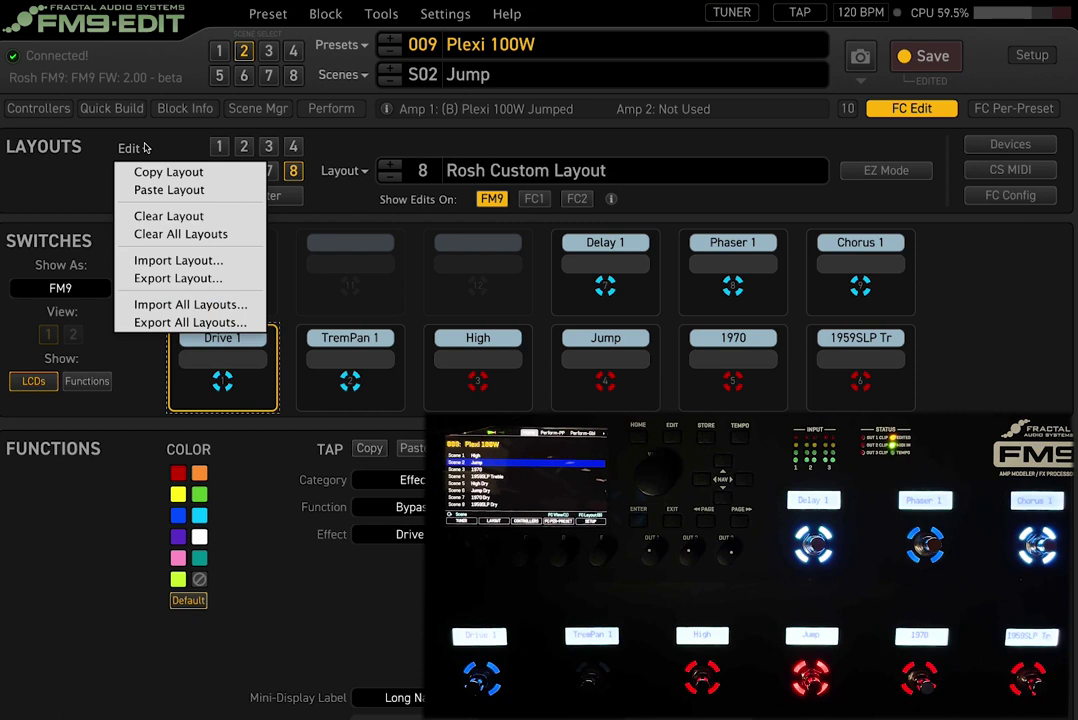
{"action": "left_click", "coordinate": [182, 217]}
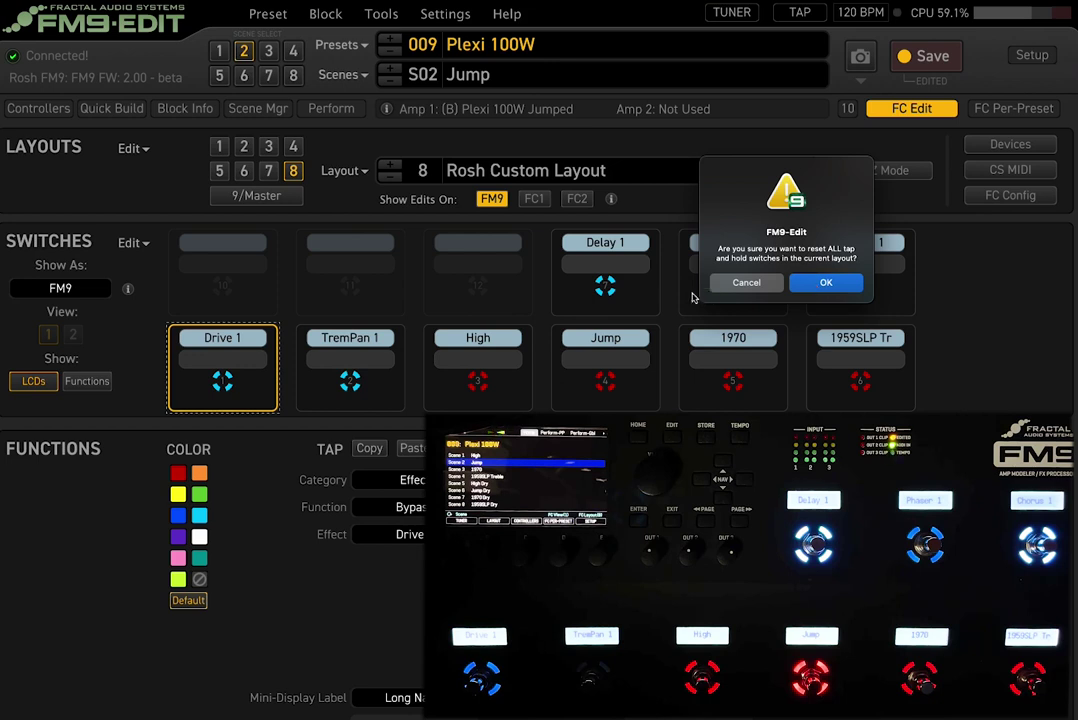
{"action": "left_click", "coordinate": [822, 284]}
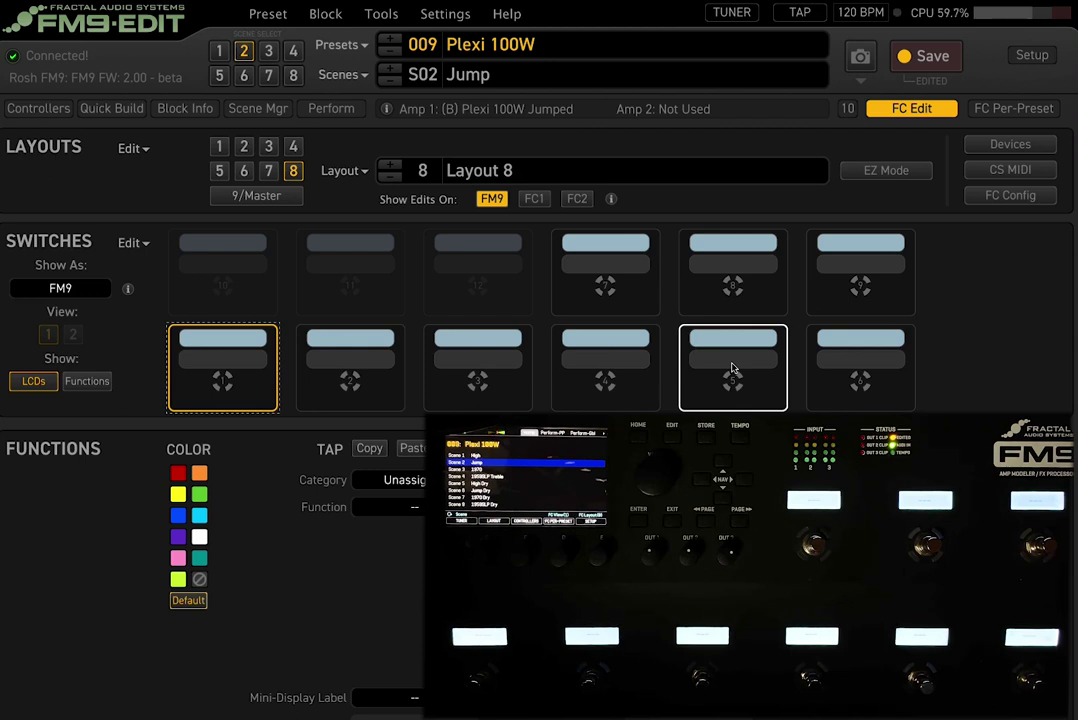
{"action": "left_click", "coordinate": [344, 170]}
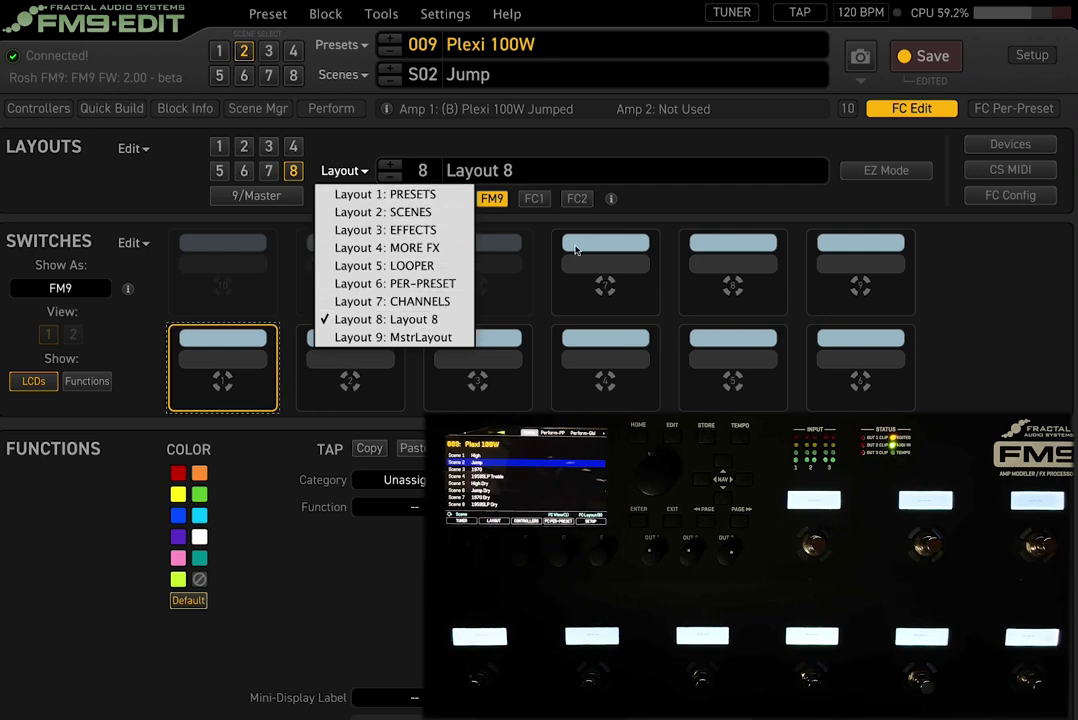
{"action": "left_click", "coordinate": [697, 196]}
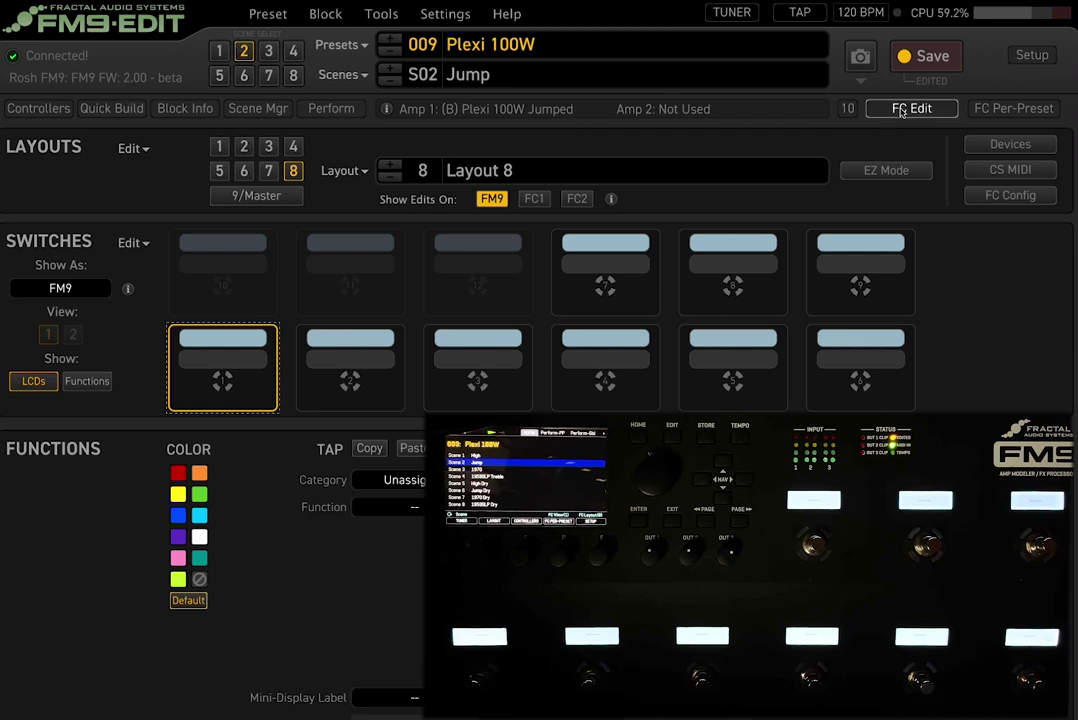
{"action": "left_click", "coordinate": [900, 112]}
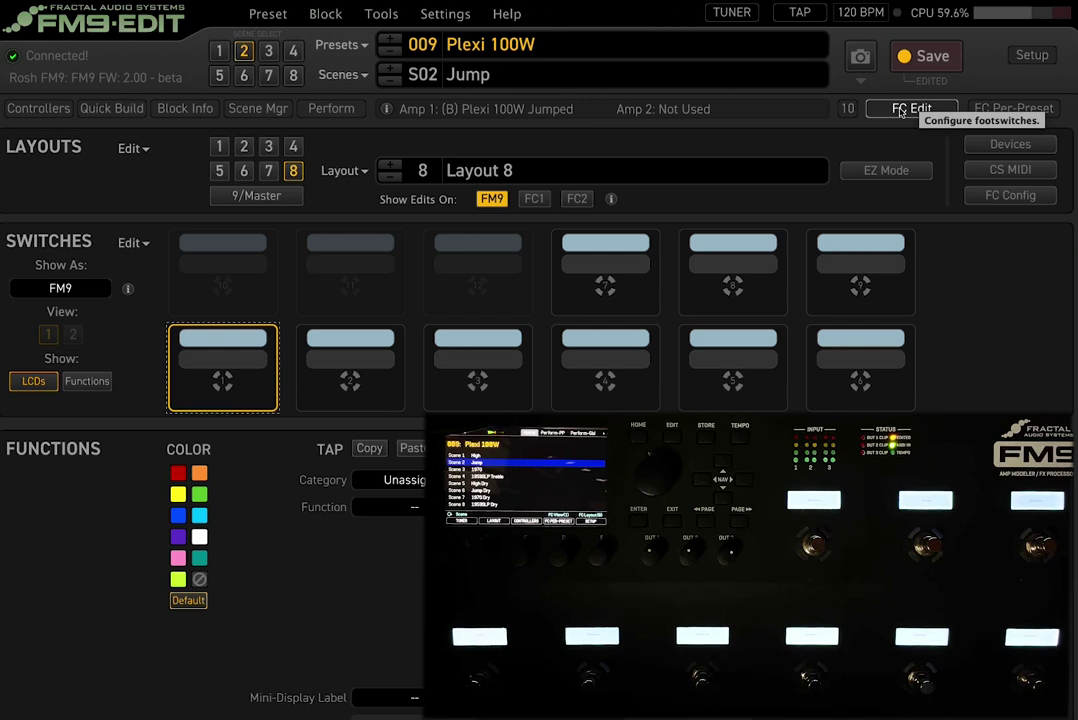
{"action": "left_click", "coordinate": [900, 112]}
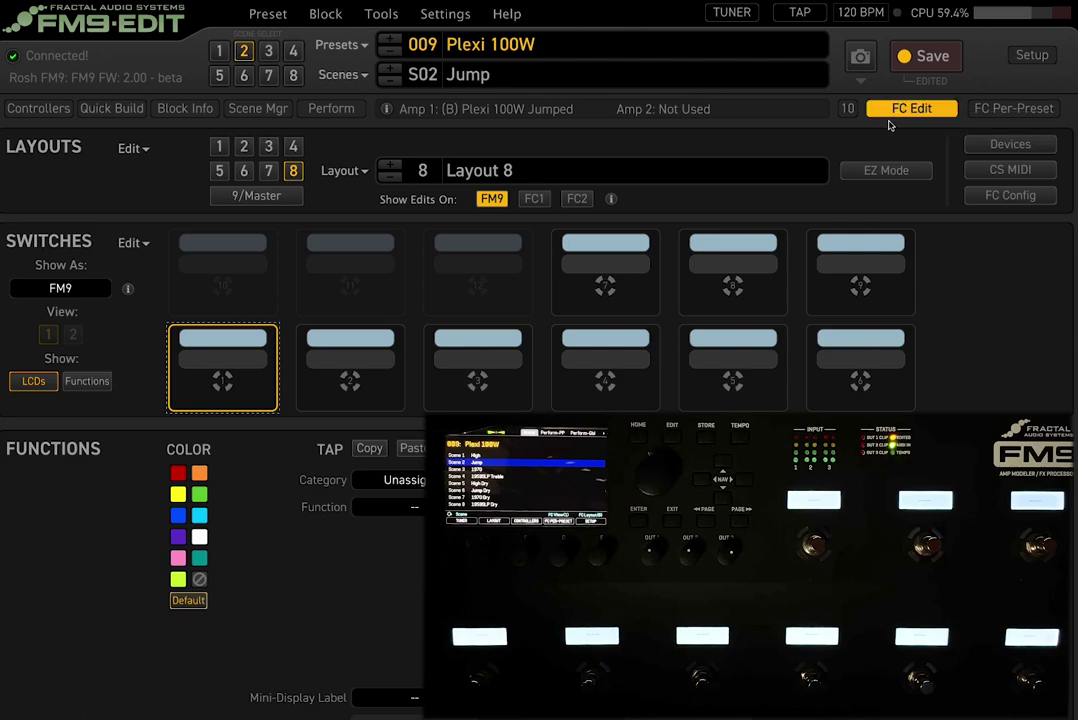